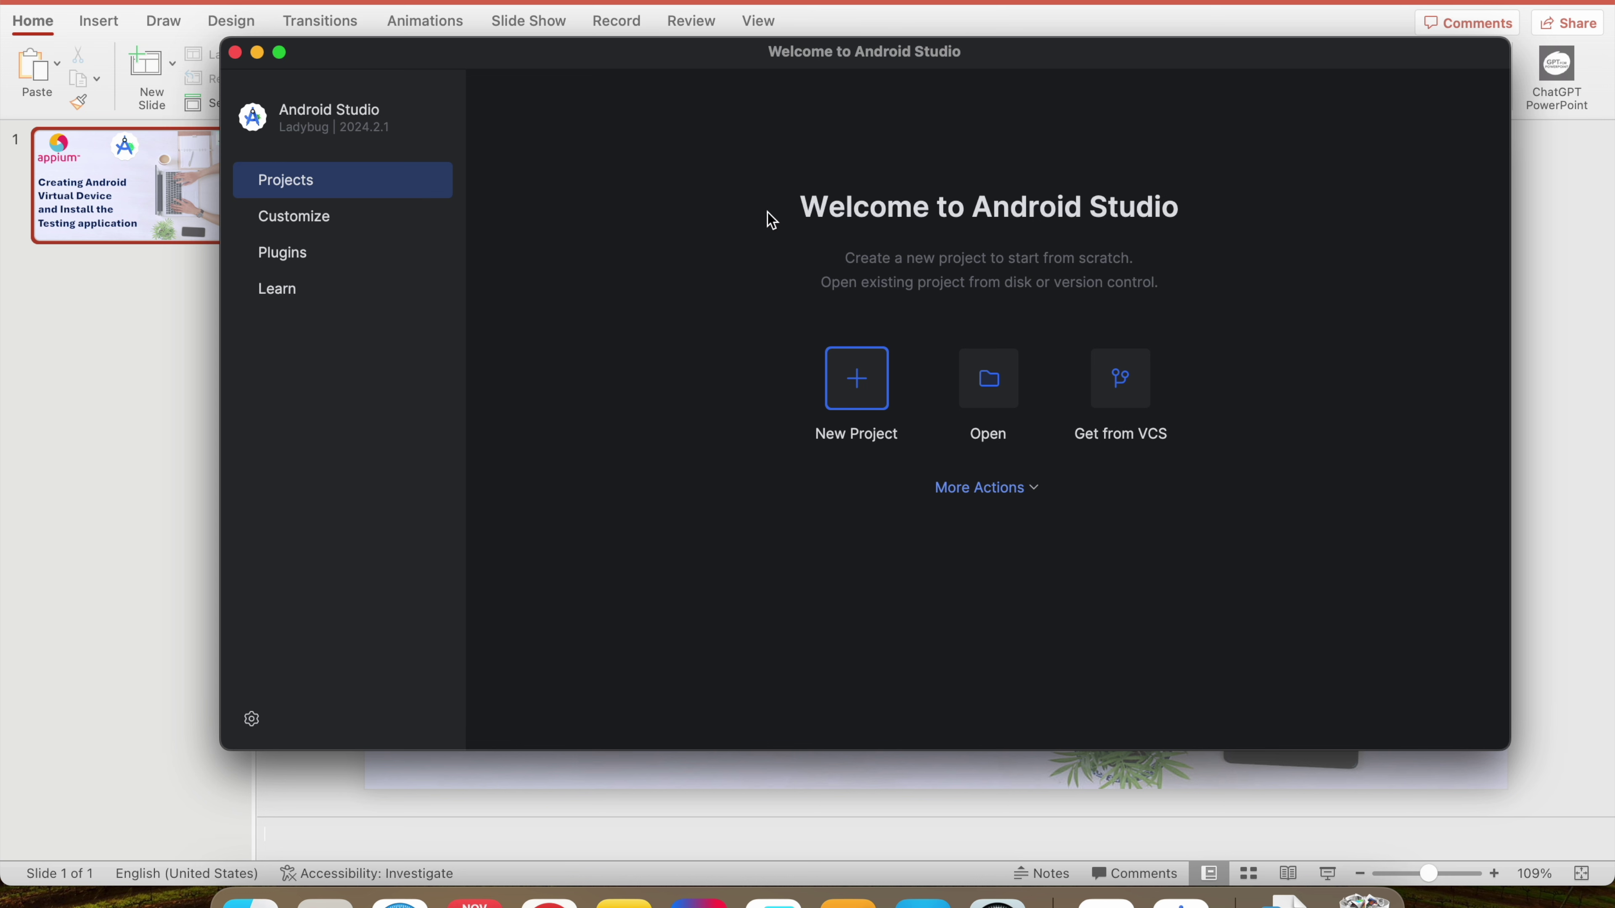
Open the Virtual Device Manager, start creating a virtual device, and widen the configuration window
click(1039, 493)
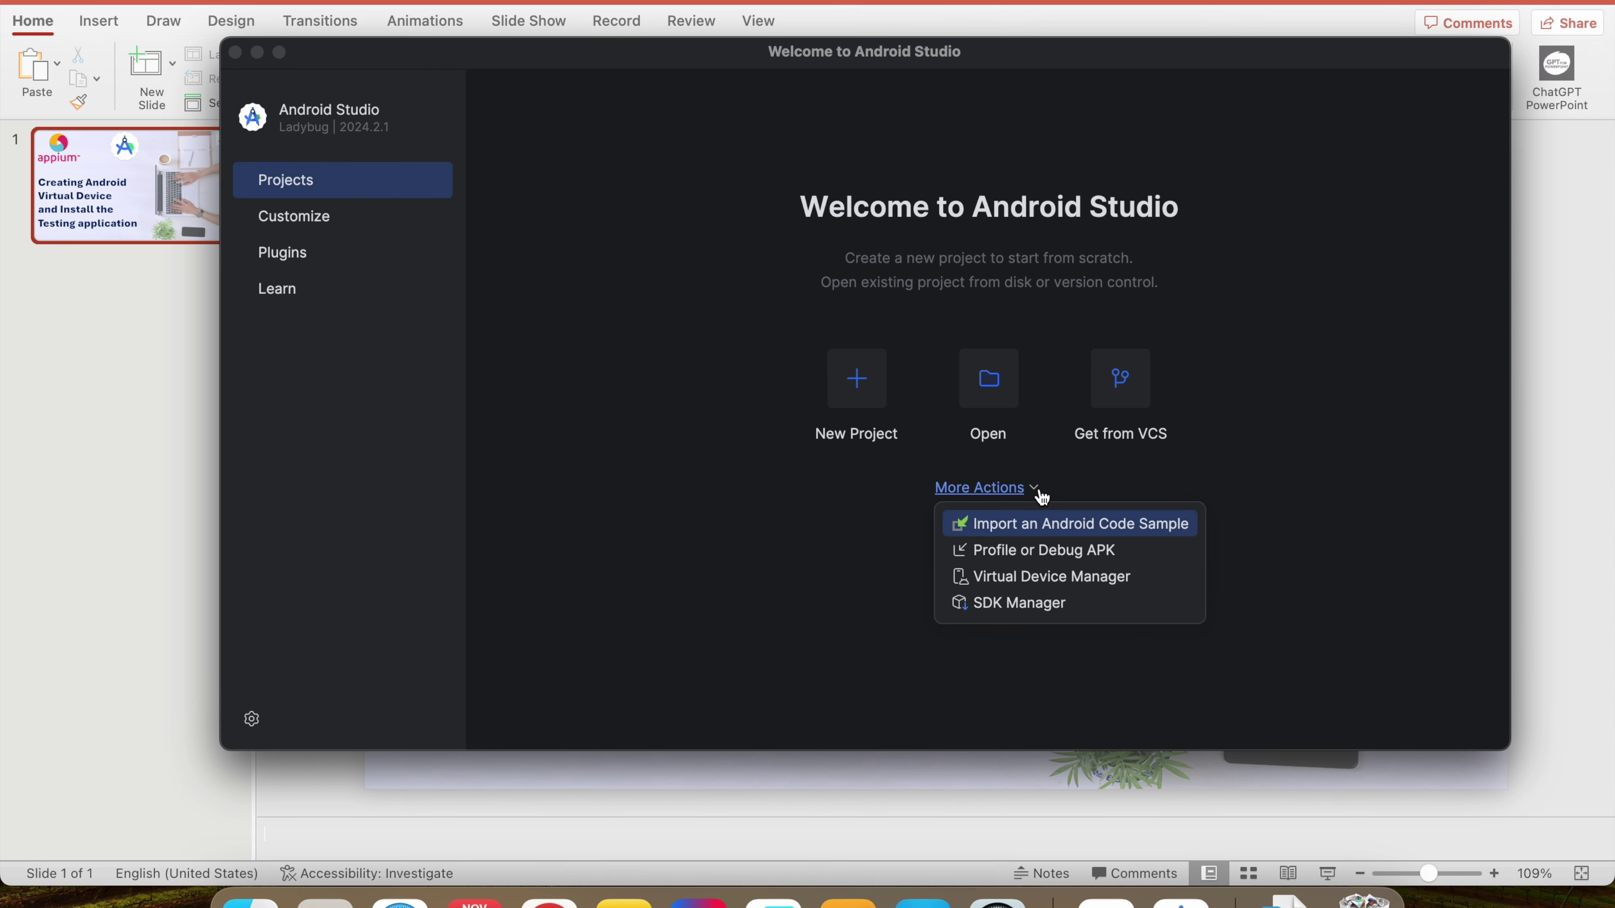
click(1047, 582)
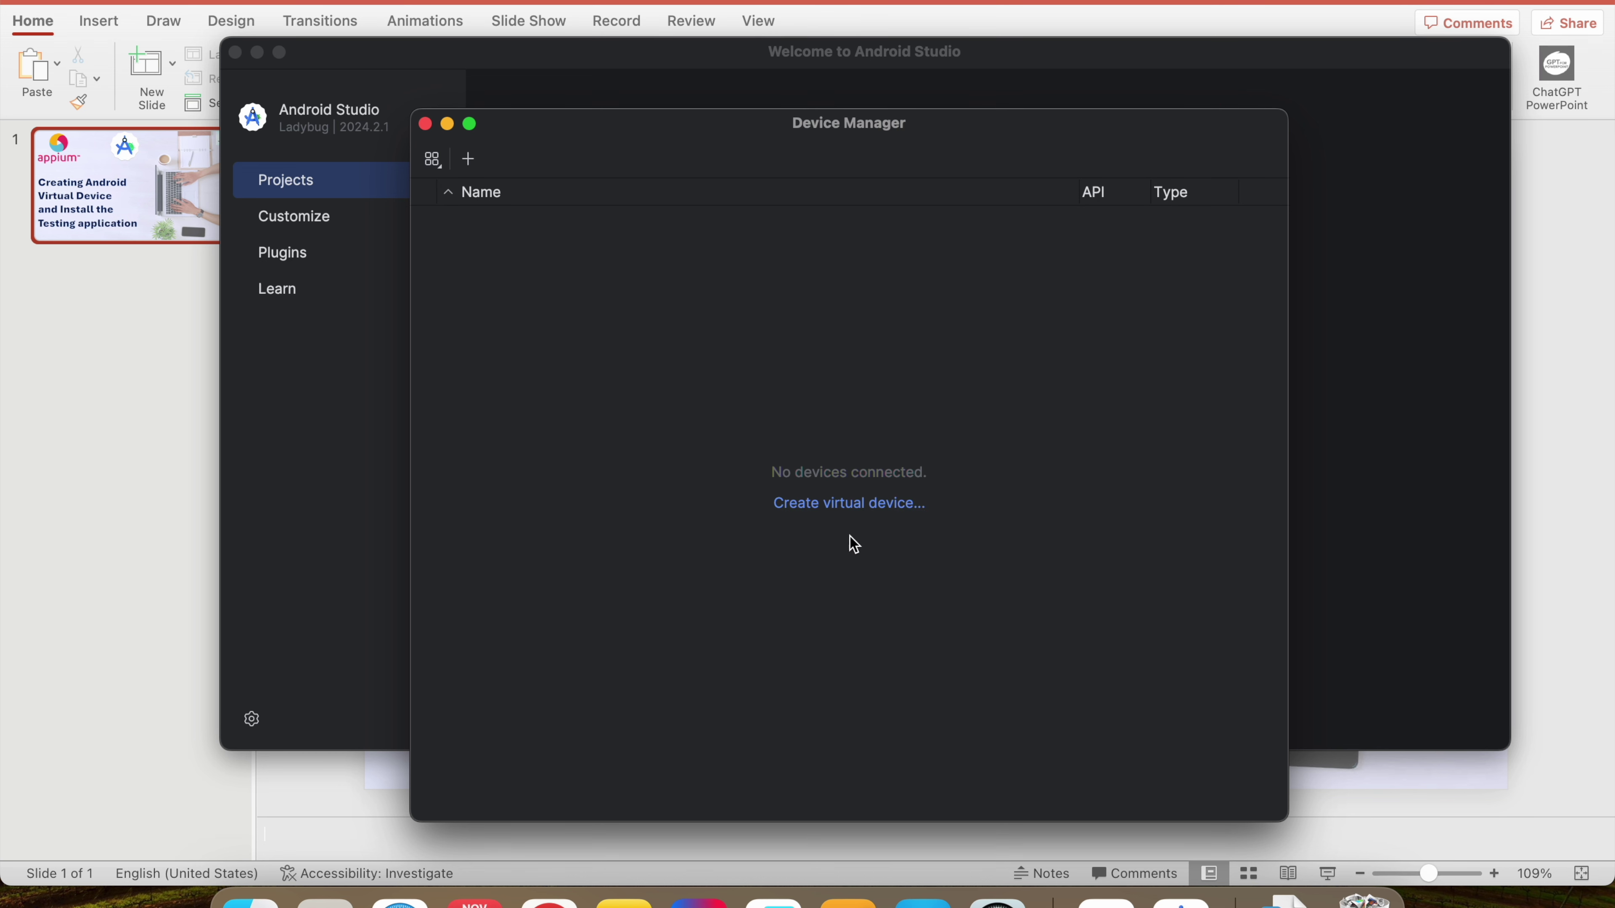
click(843, 506)
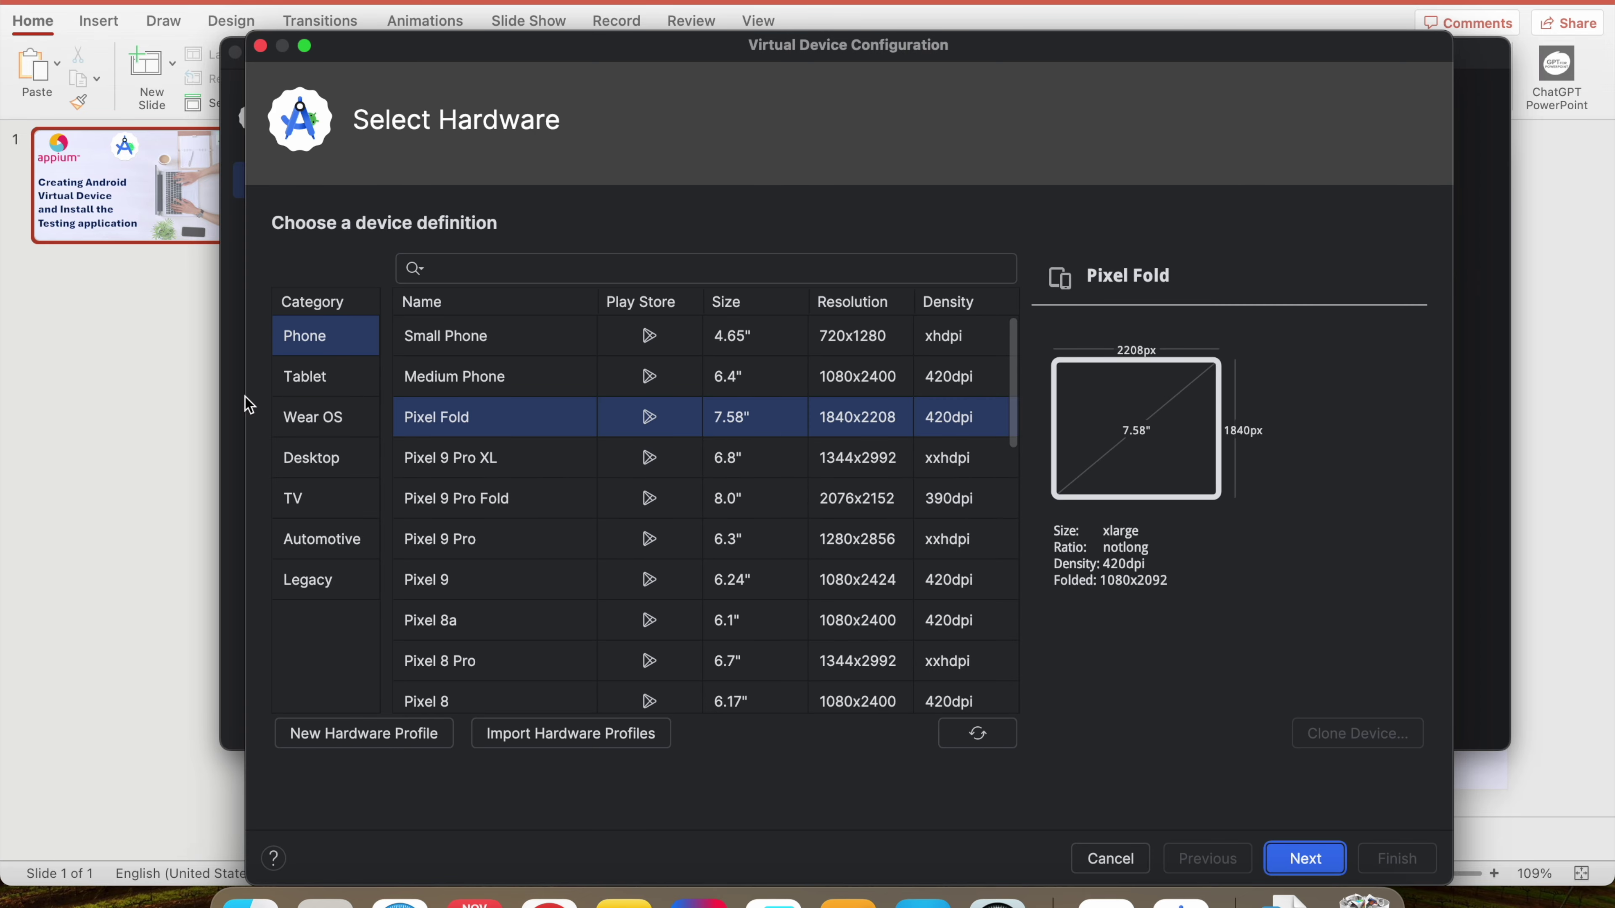
drag(246, 400, 97, 388)
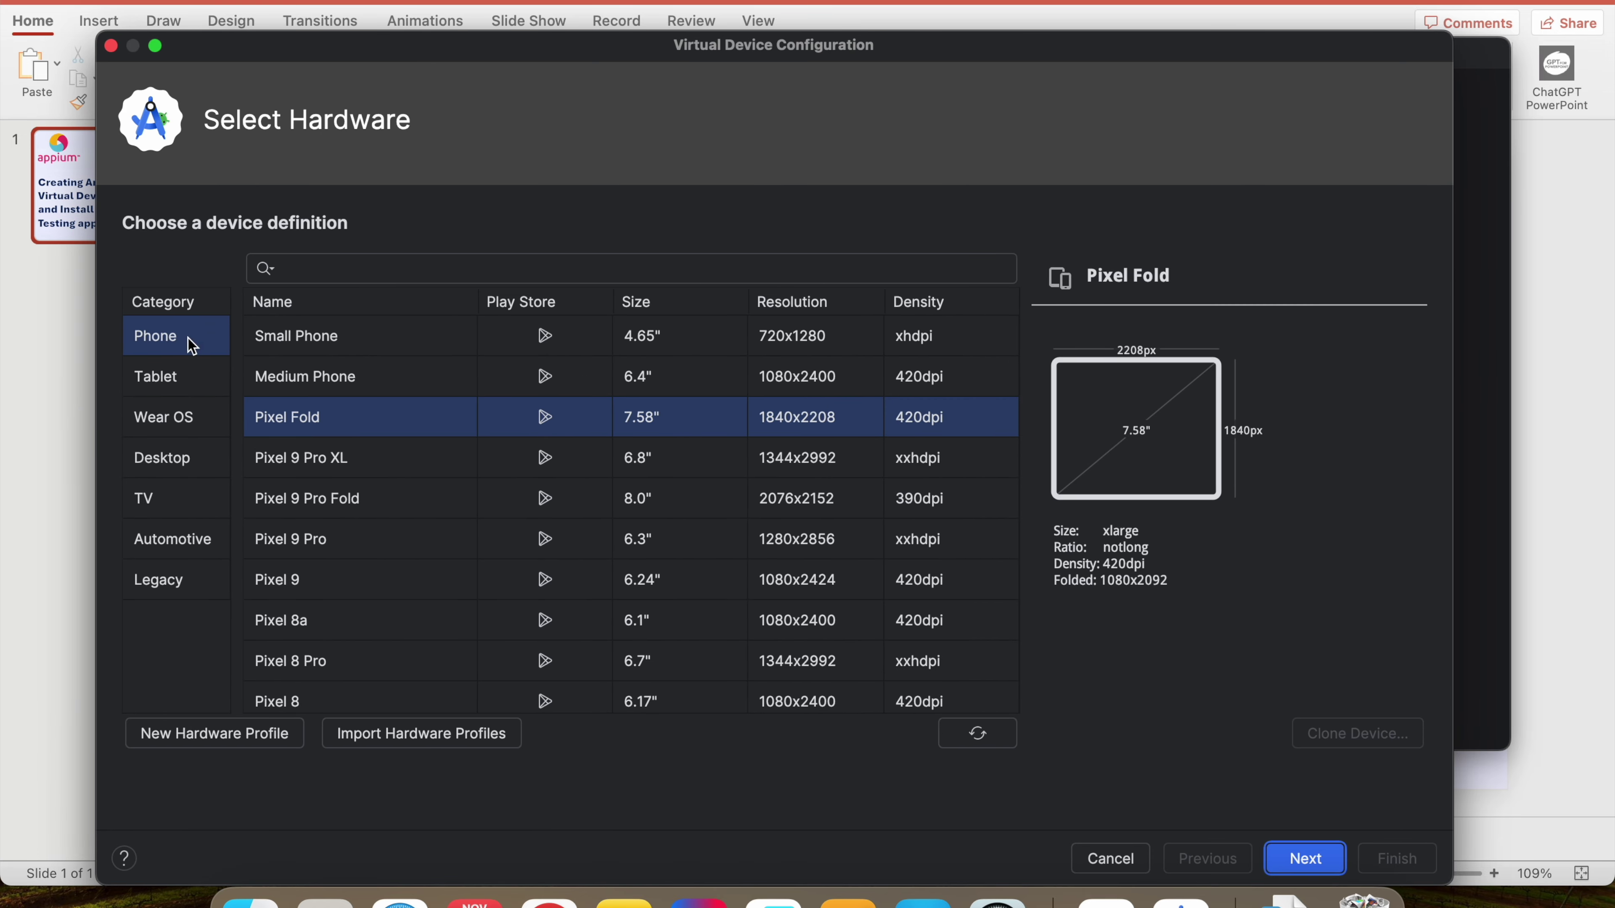
Browse the hardware definitions for the Tablet, Wear OS, Desktop and TV categories
click(174, 379)
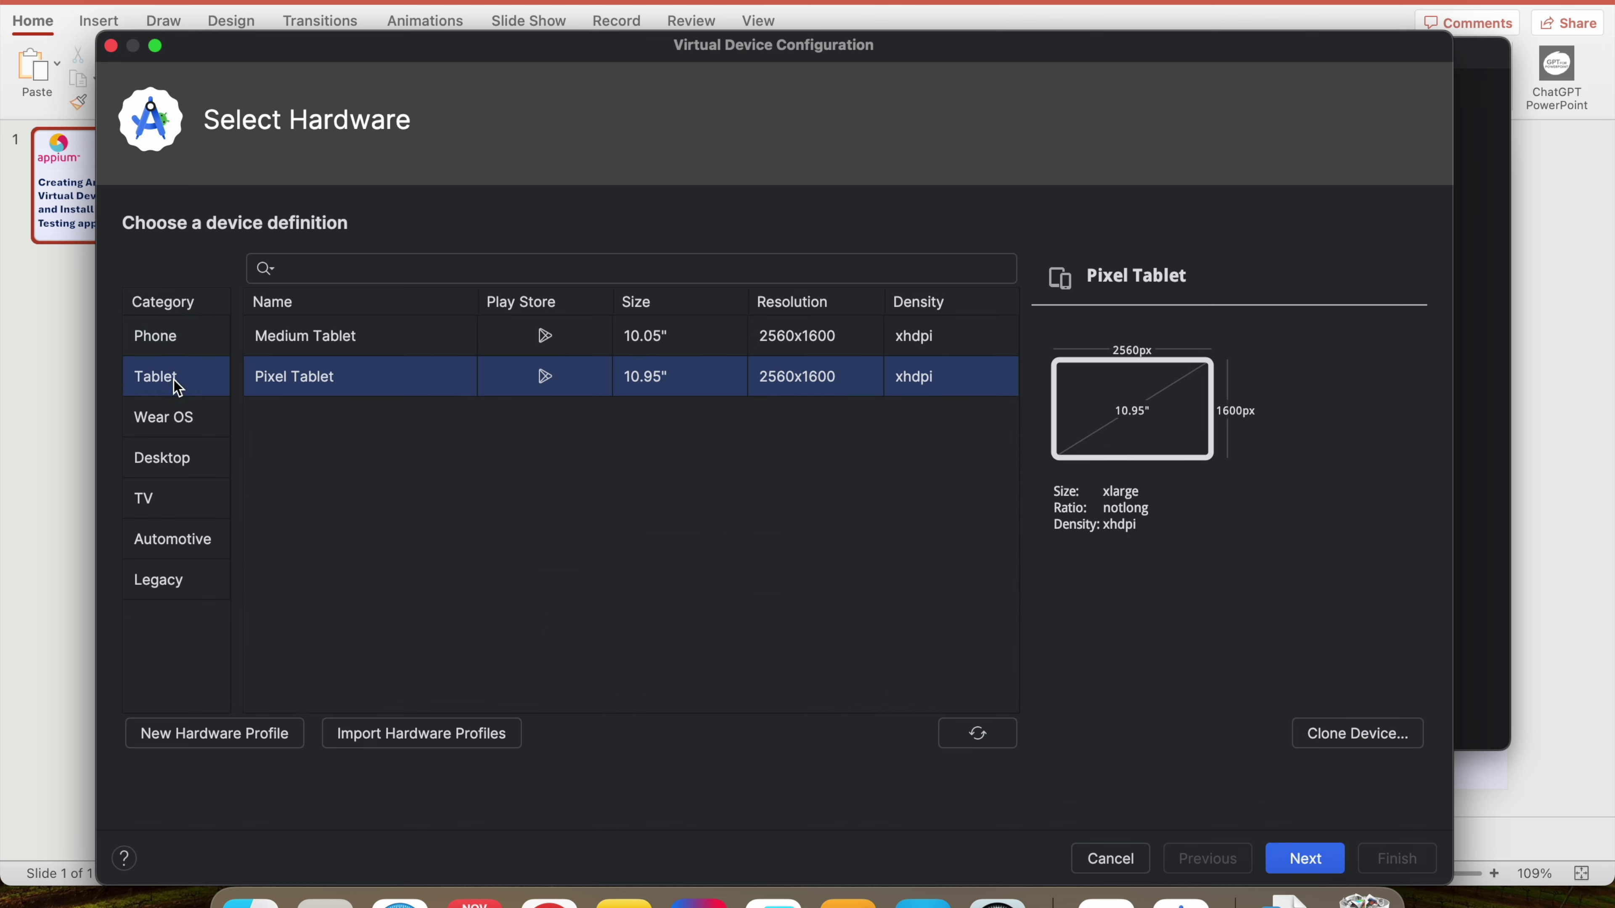
click(174, 421)
click(174, 464)
click(169, 506)
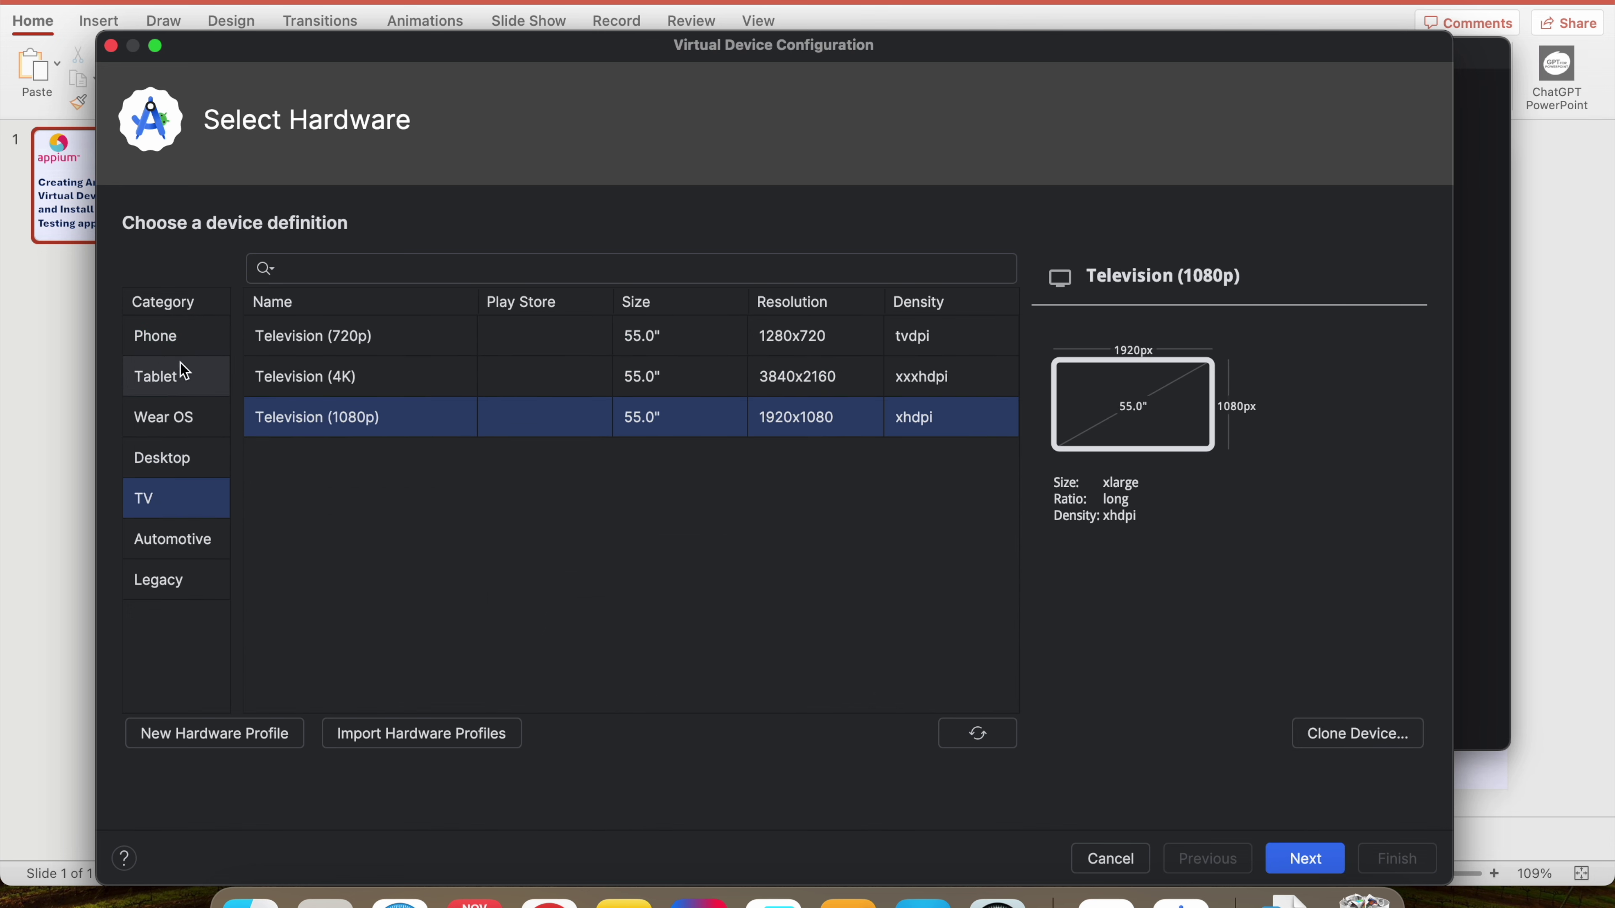
Choose Pixel 9 Pro XL from the Phone category as the hardware and proceed to the system image selection
click(174, 333)
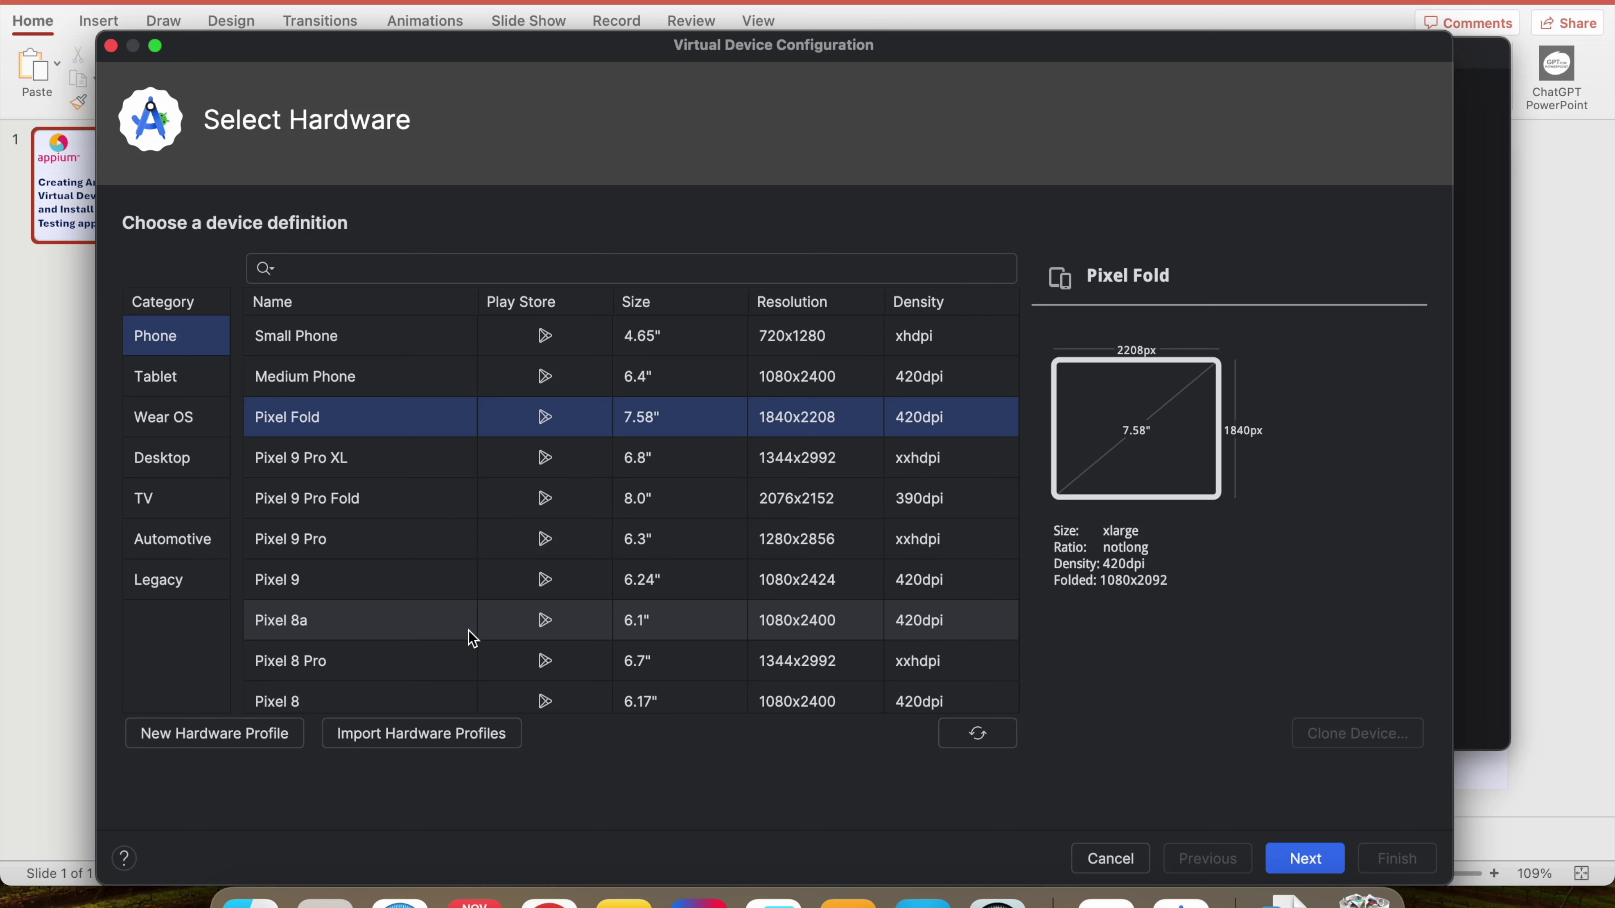
scroll(337, 566, down, 5)
scroll(340, 572, down, 9)
scroll(340, 573, up, 14)
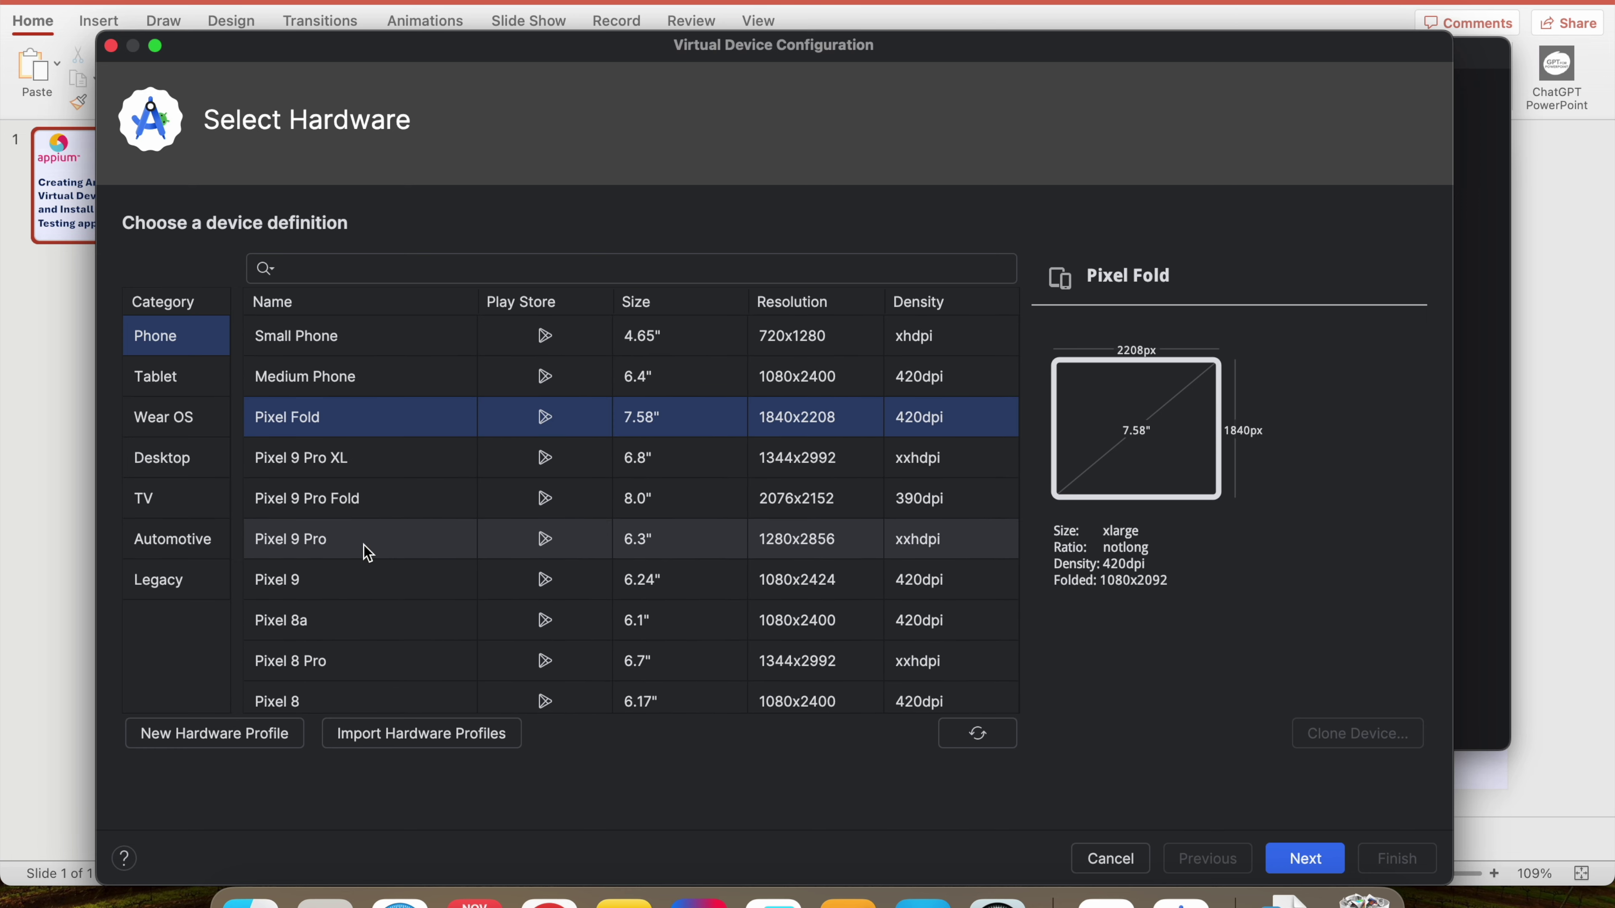
click(440, 461)
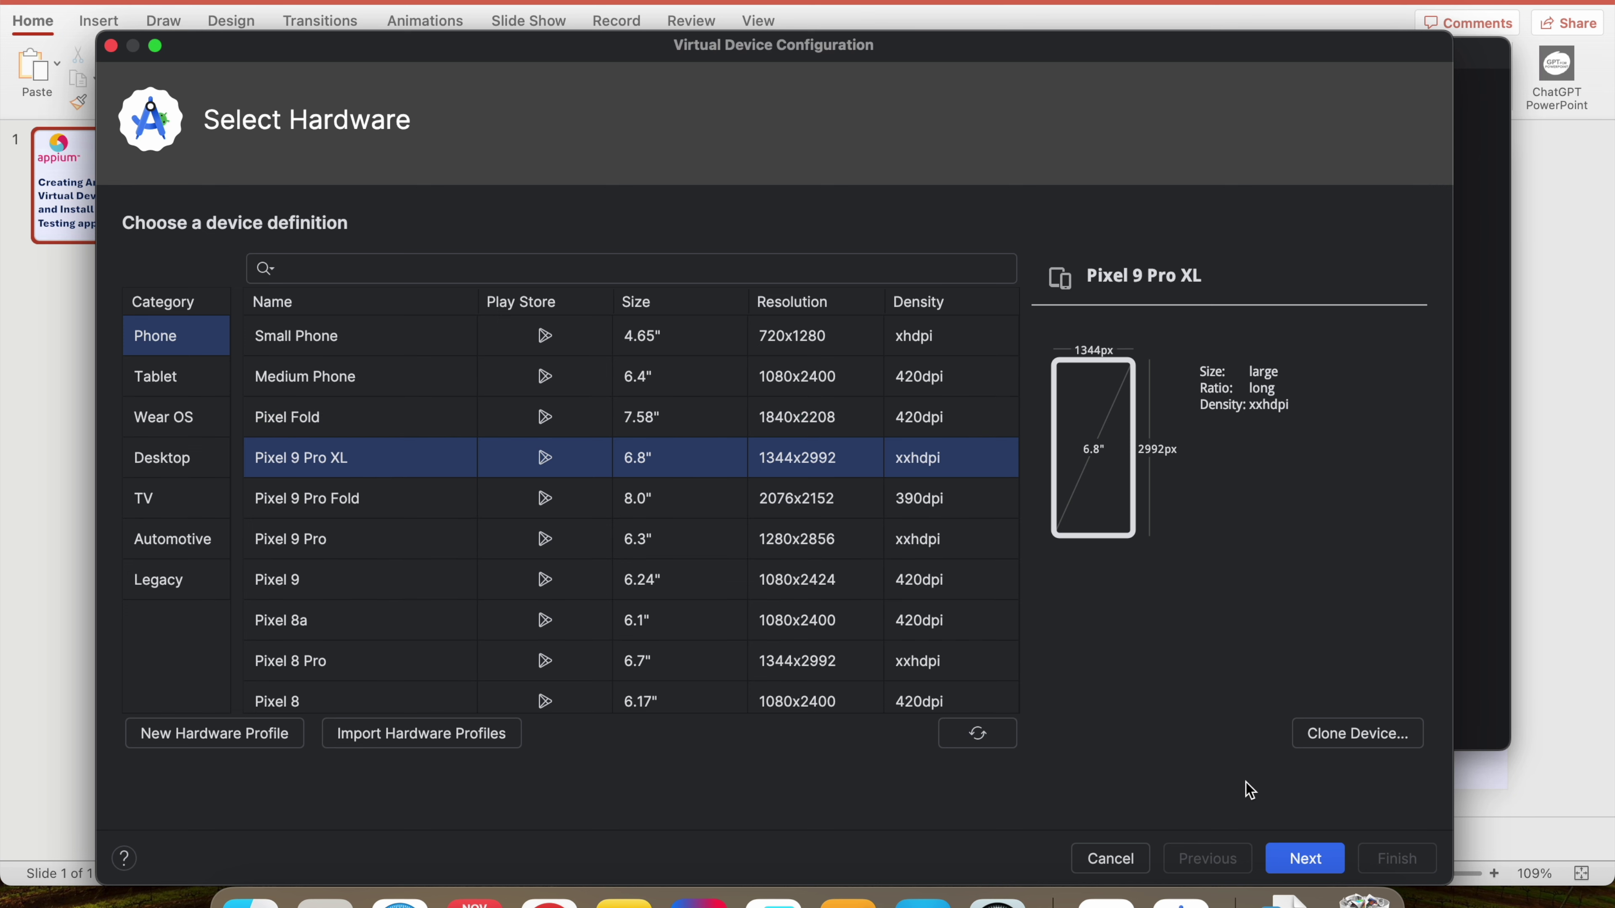
click(1296, 863)
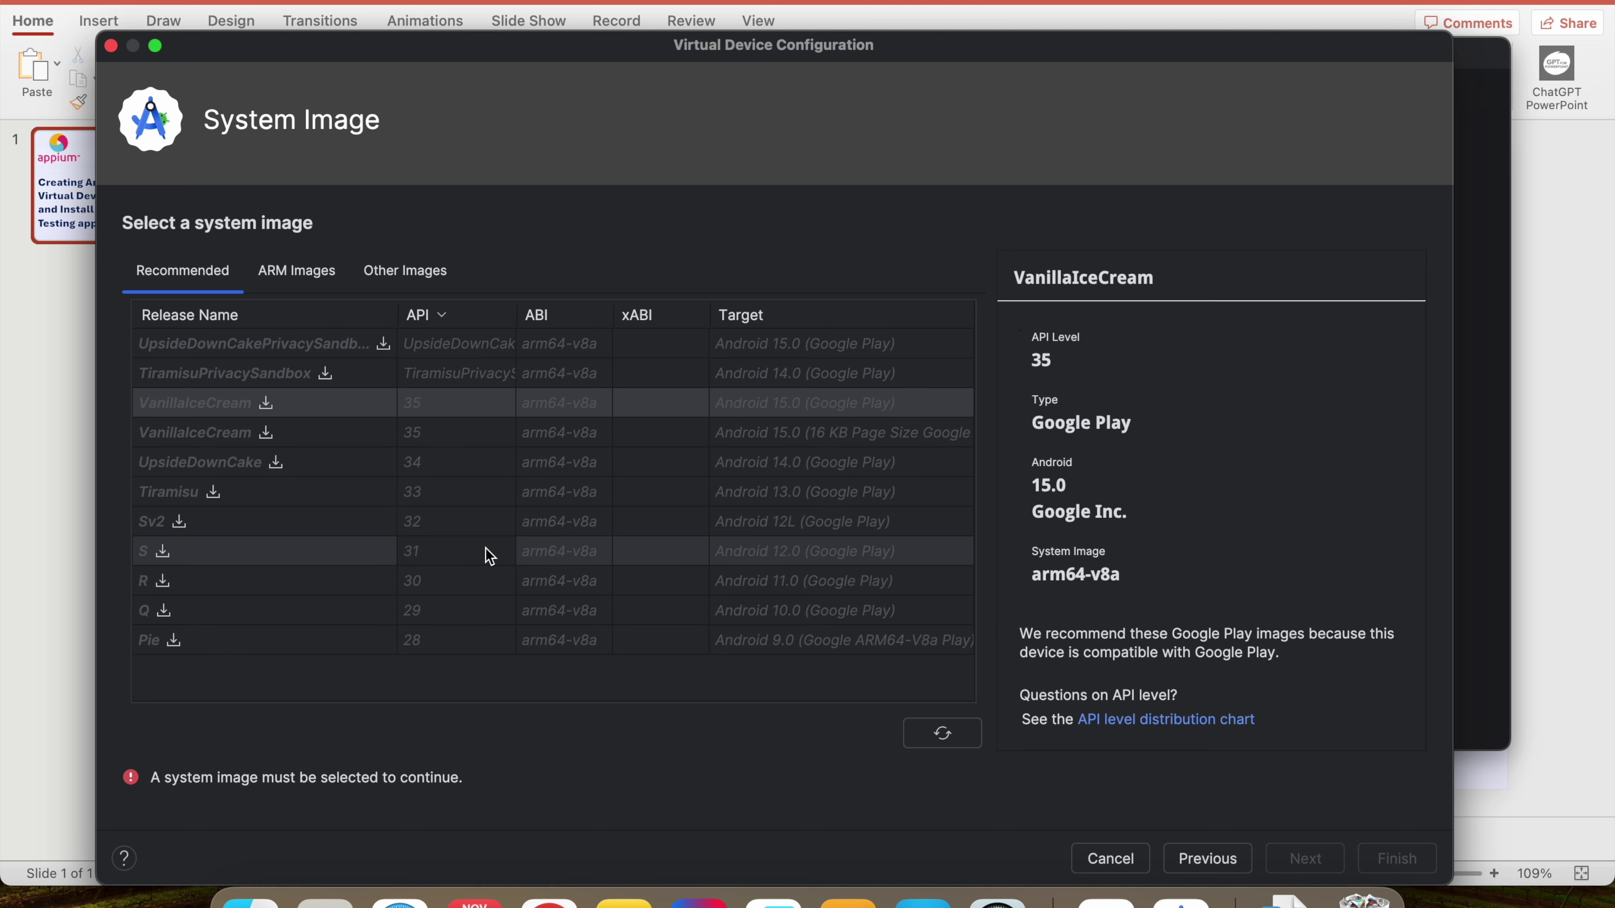
Compare the recommended and other system images, selecting the VanillaIceCream API 35 arm64-v8a image with Google APIs
click(417, 278)
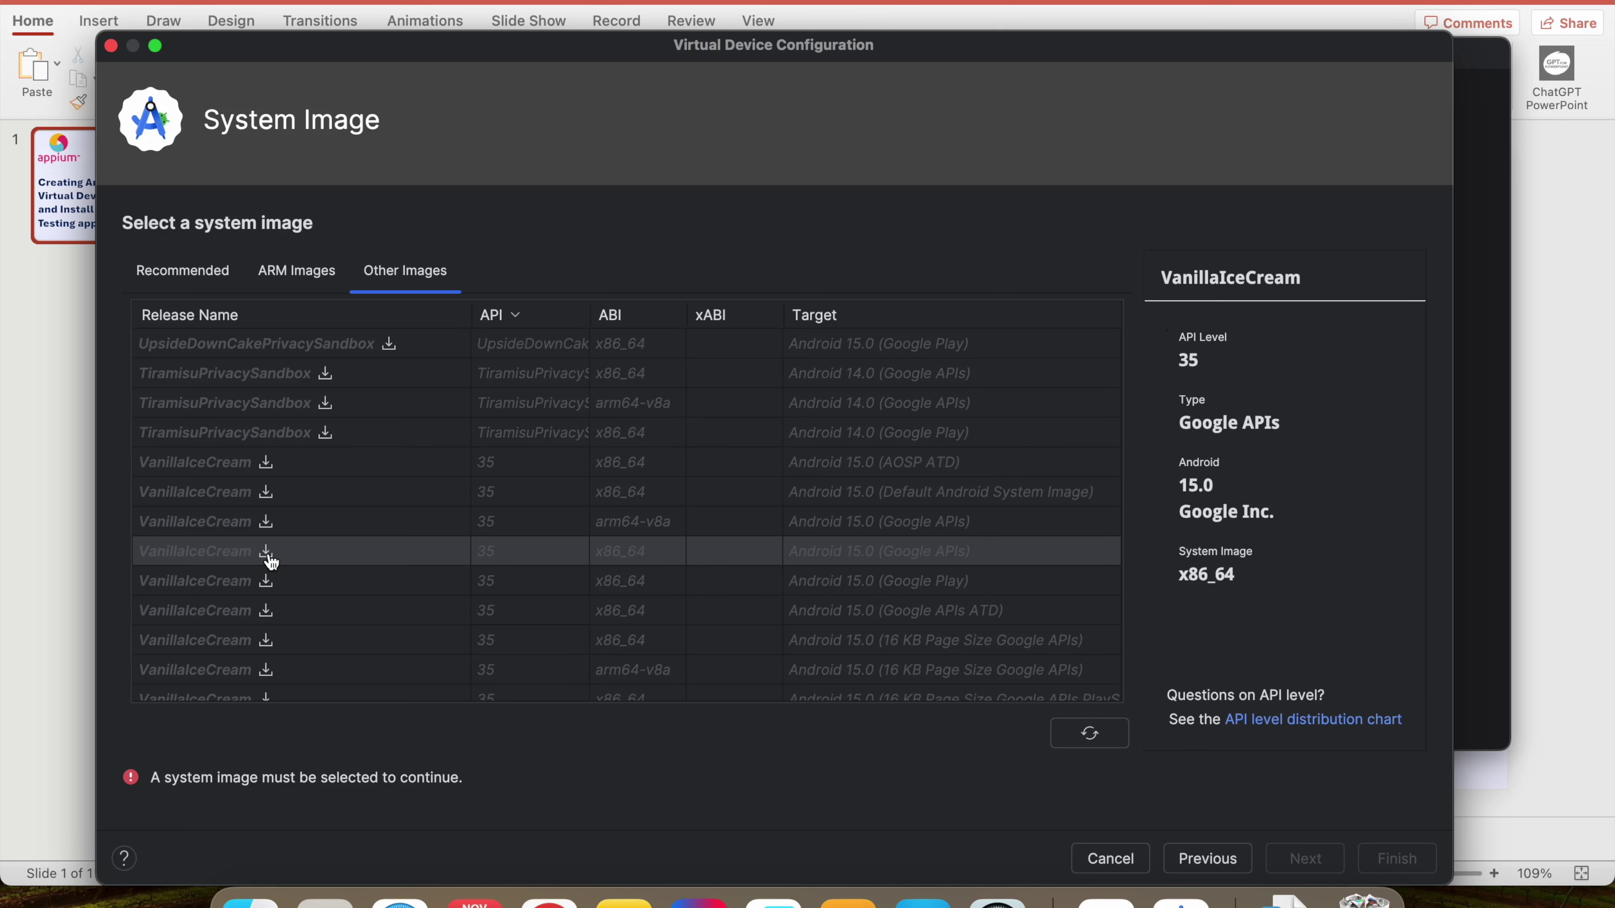
click(306, 523)
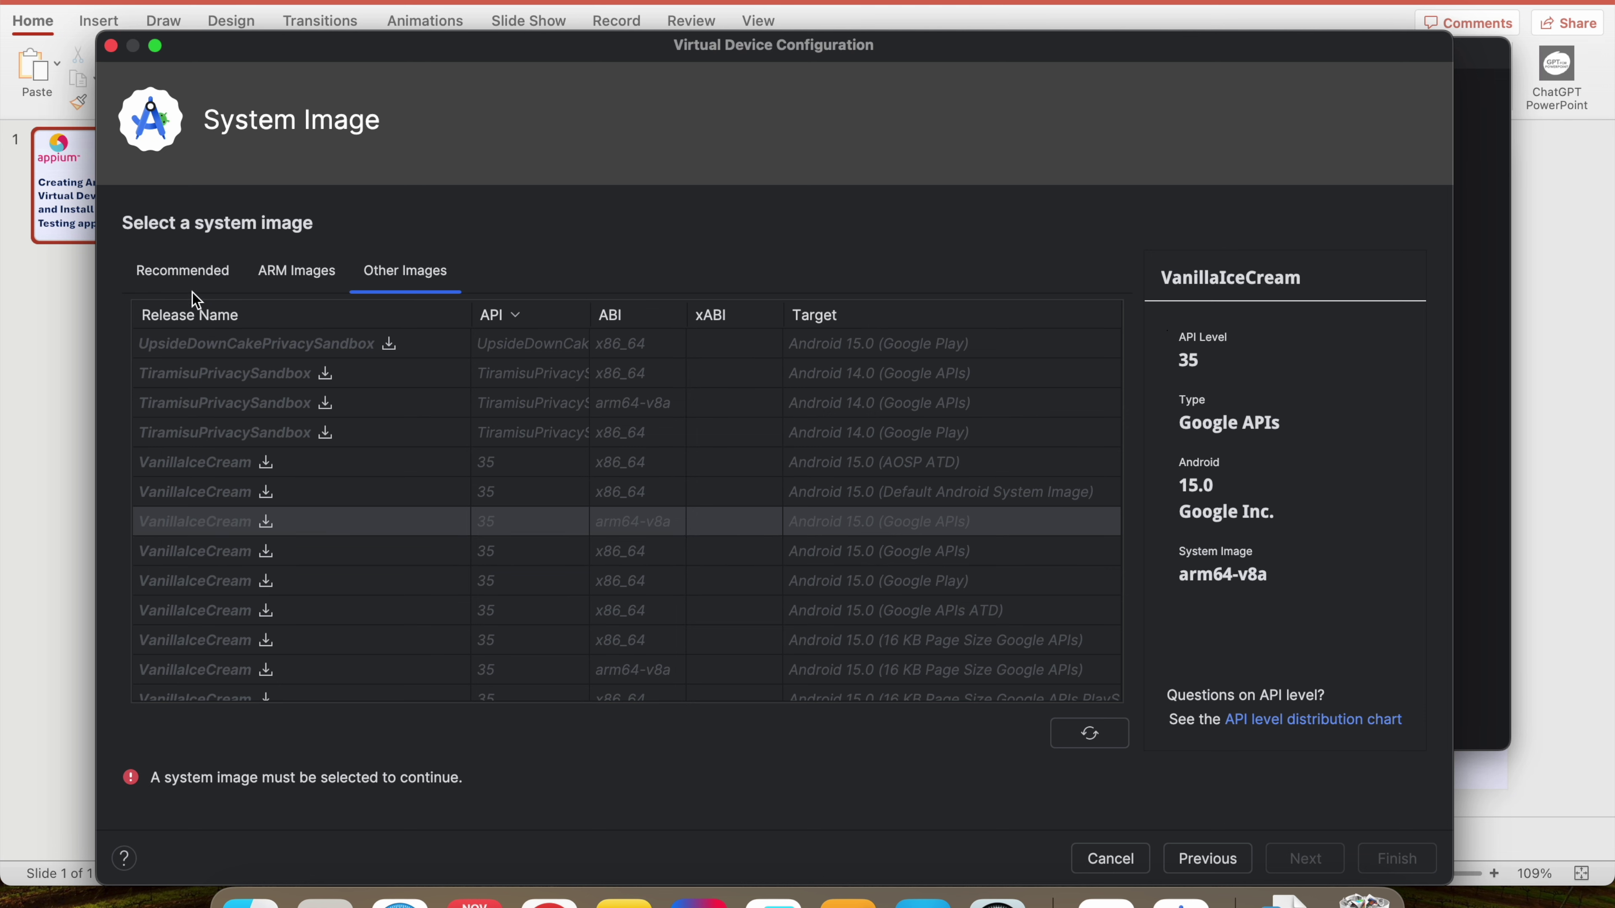
click(192, 278)
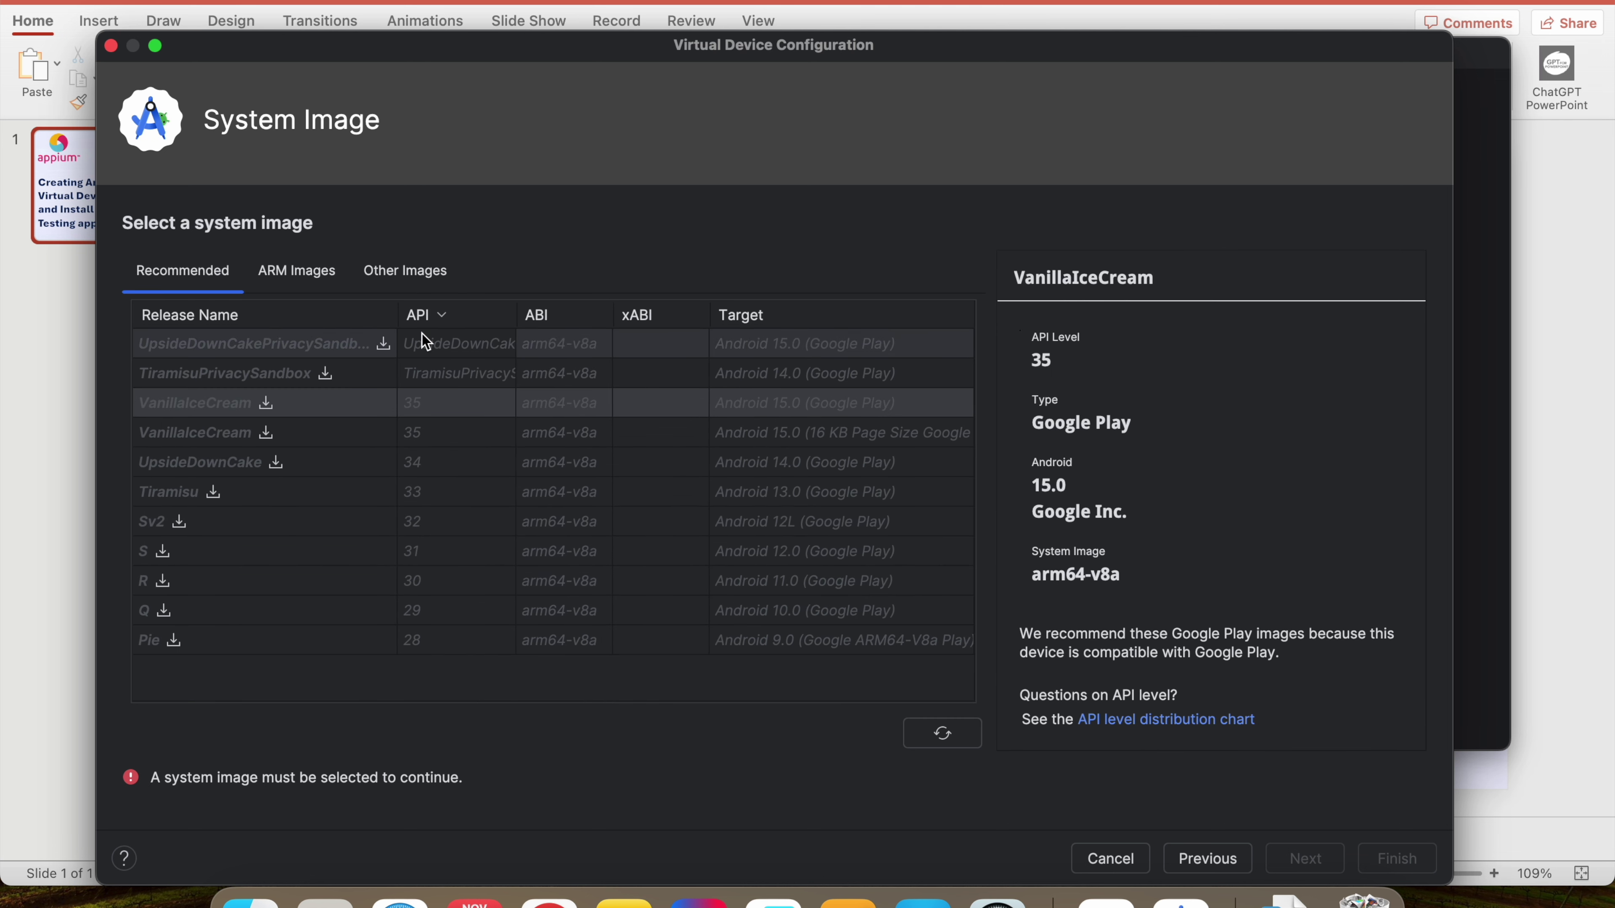
click(392, 279)
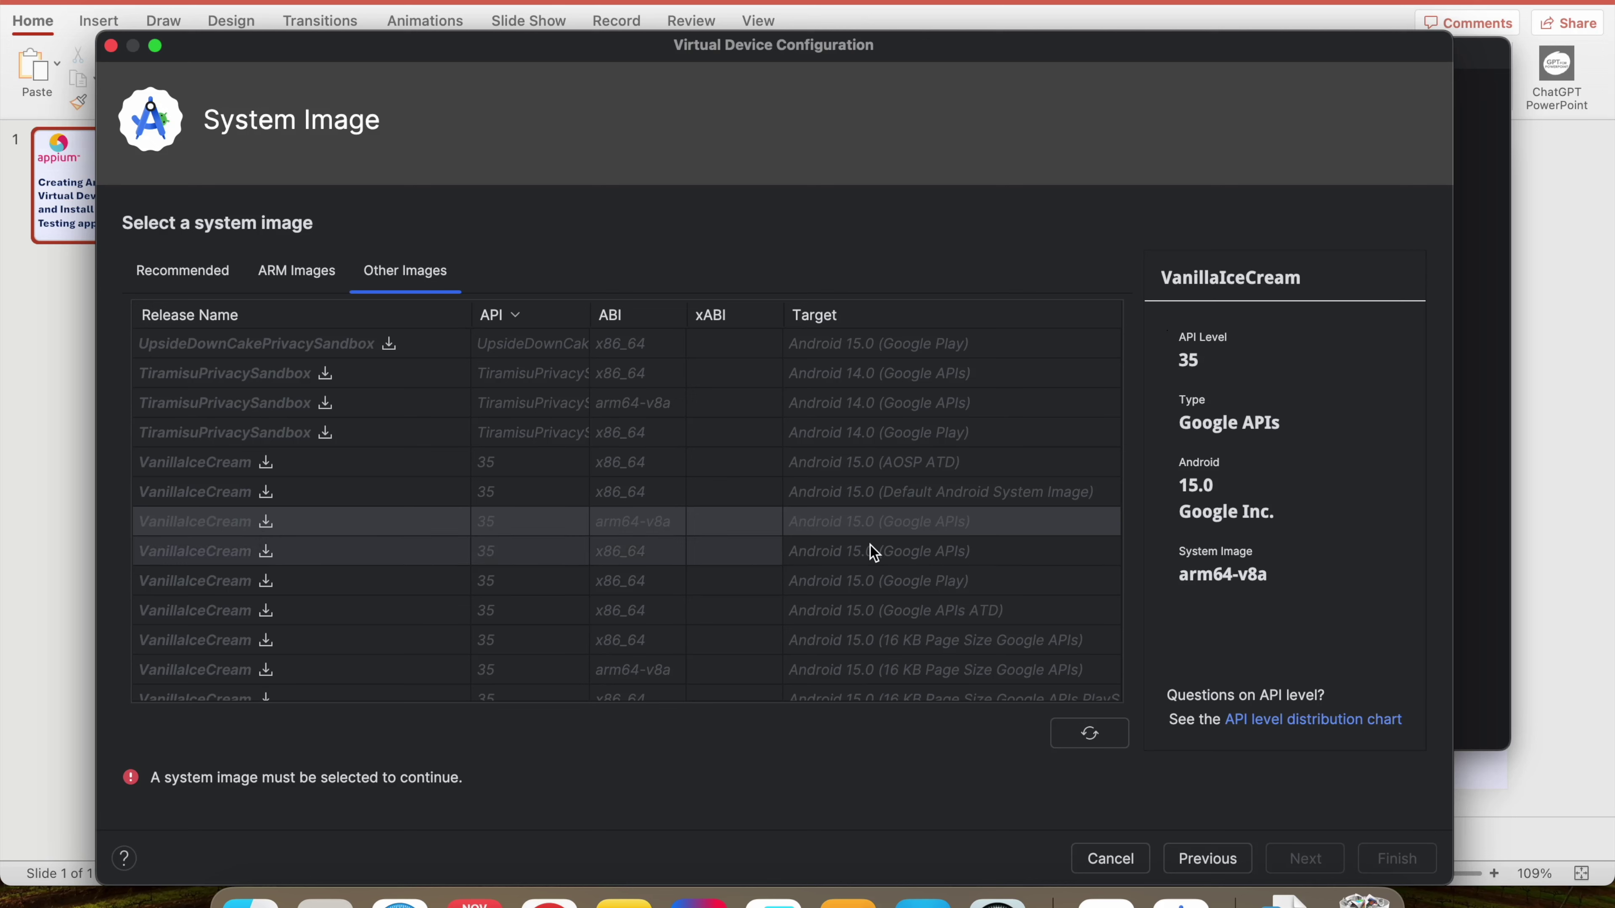
Download and install the API 35 arm64-v8a Google APIs system image, accepting its licence agreement
click(266, 522)
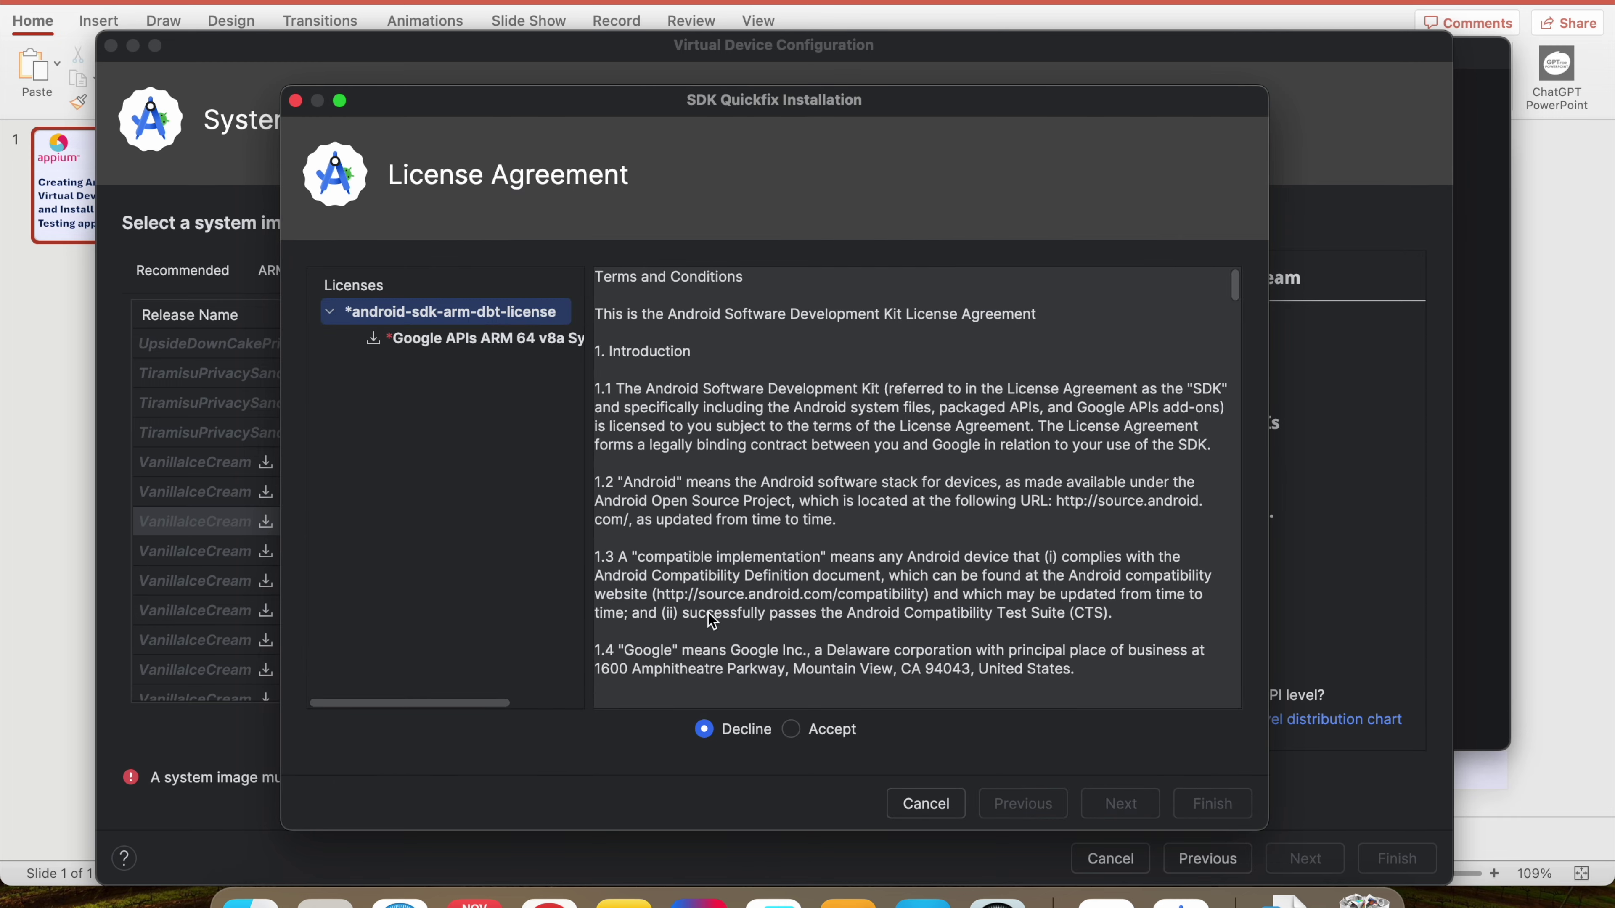
scroll(840, 659, down, 1)
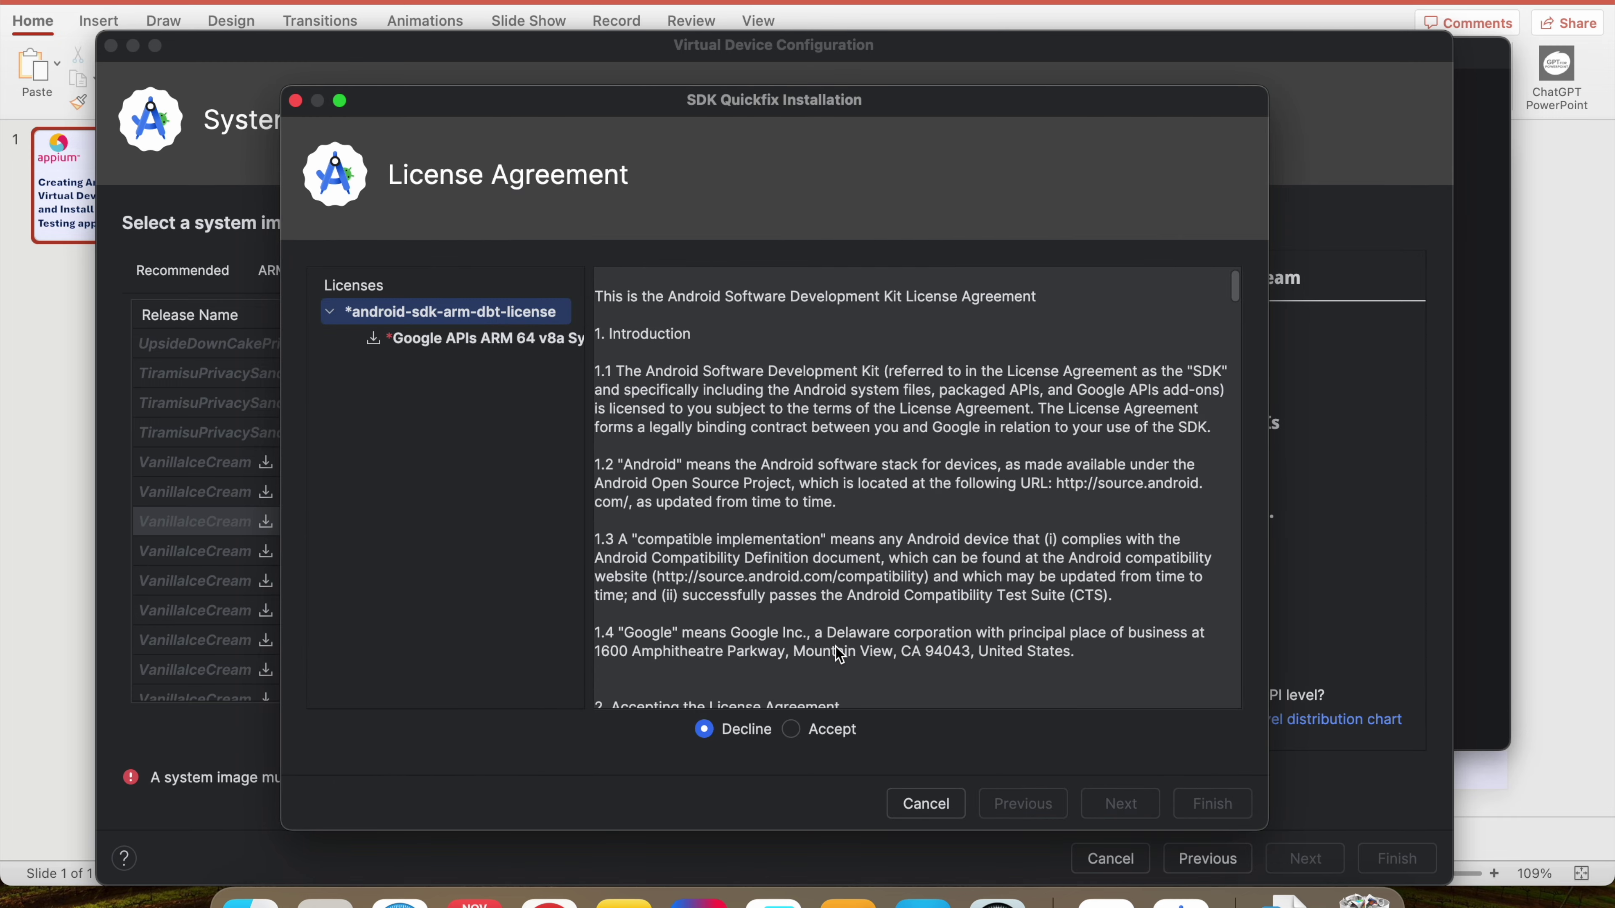
click(811, 731)
scroll(991, 627, down, 10)
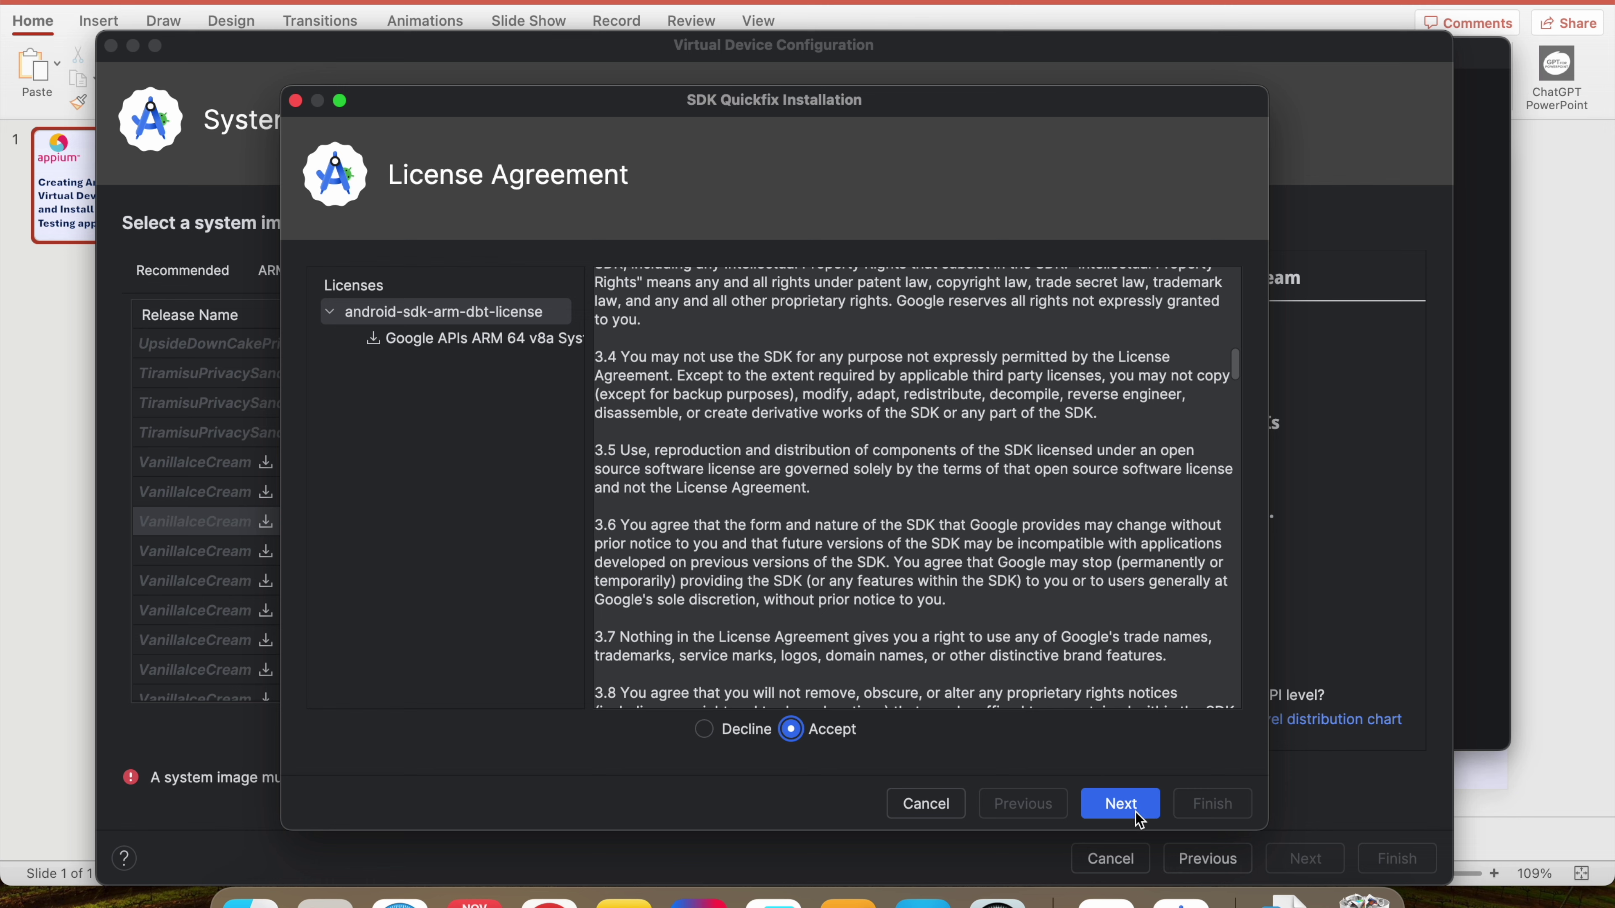
click(1135, 811)
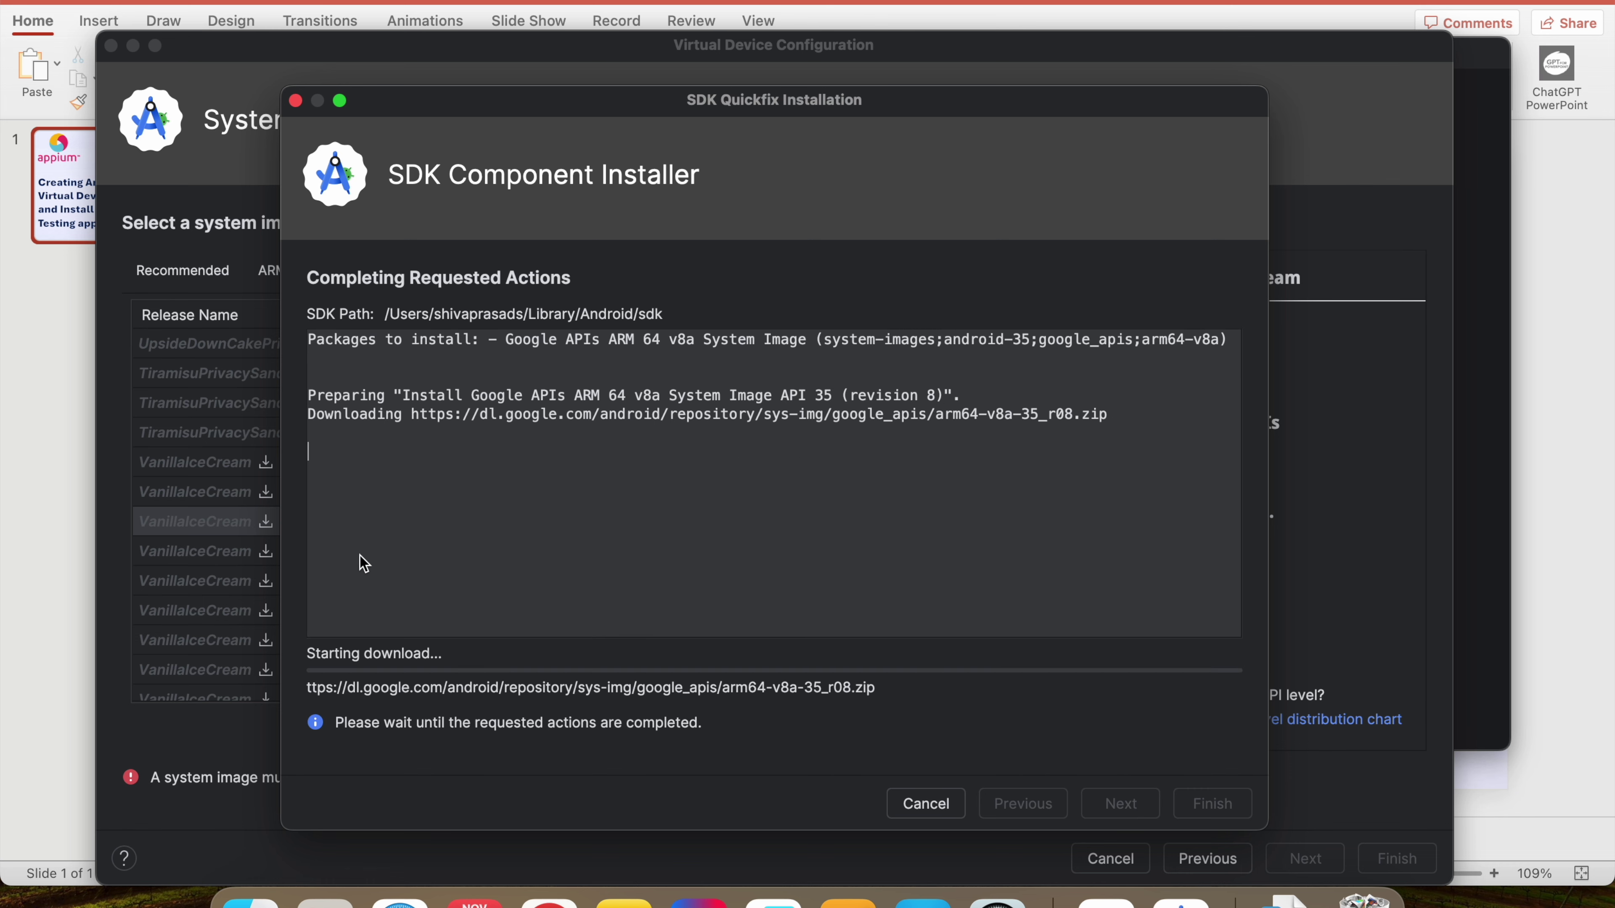
drag(282, 459, 154, 459)
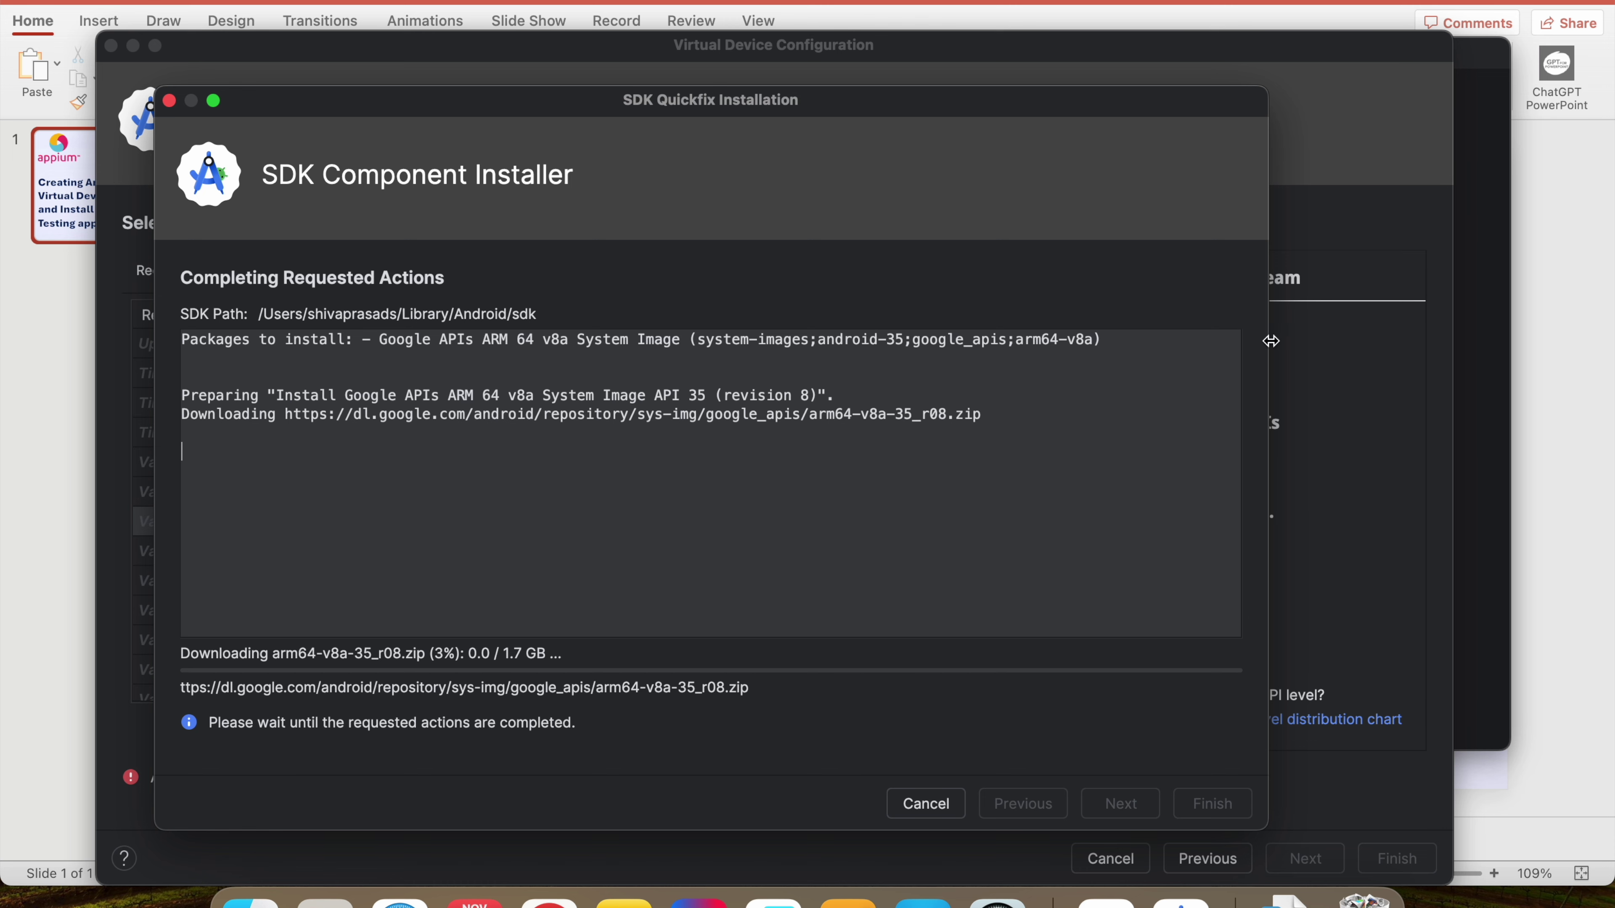
drag(1271, 341, 1463, 341)
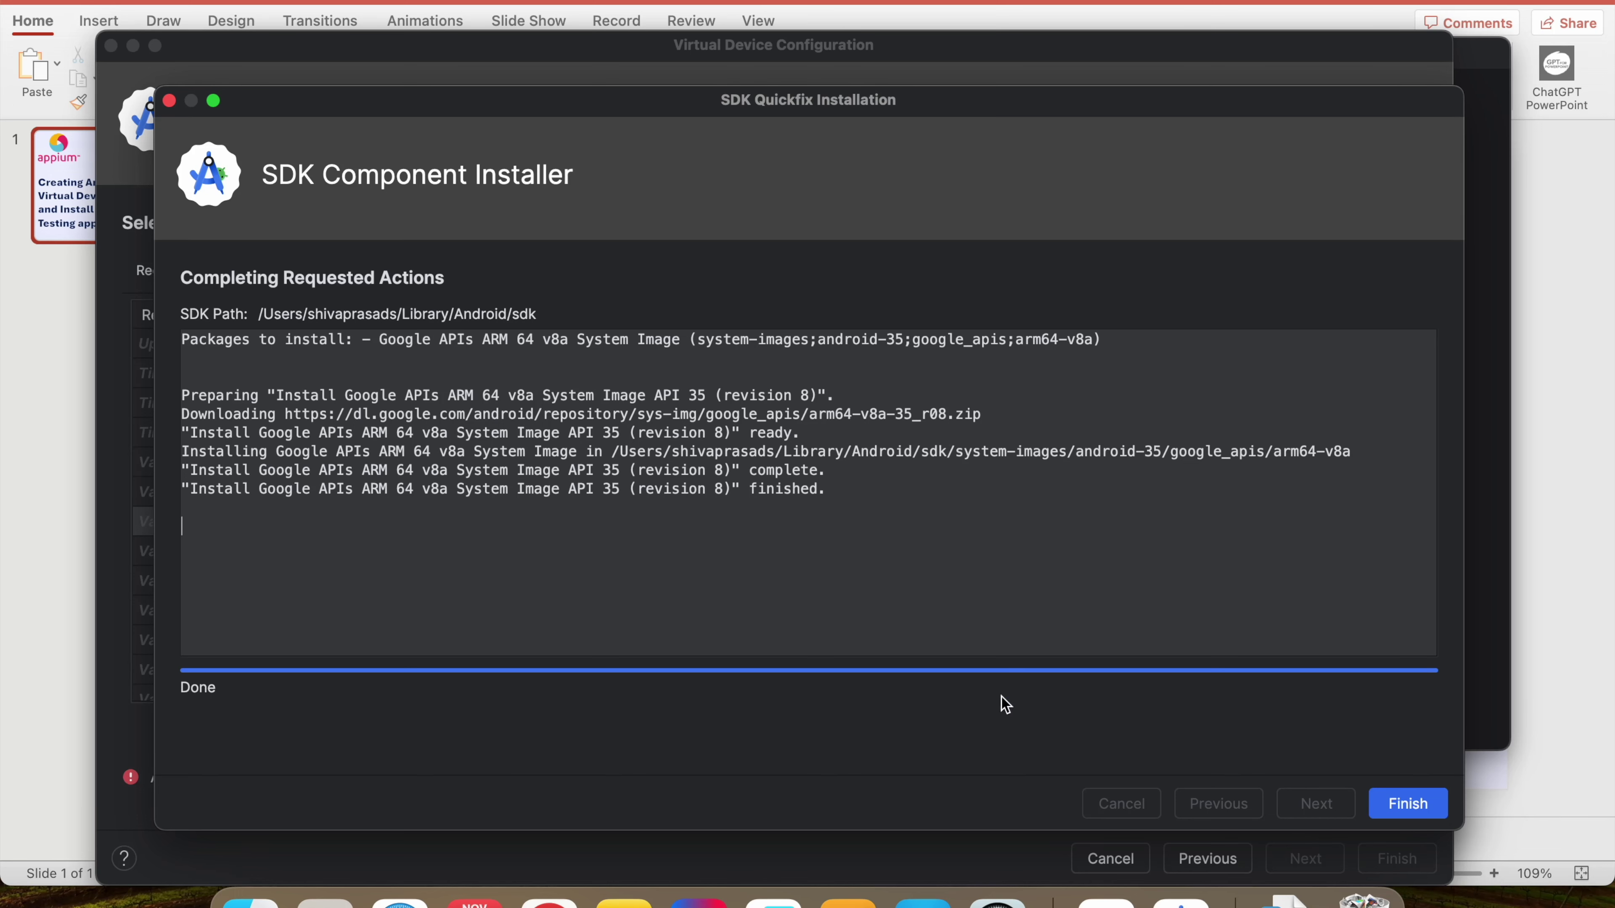
click(1410, 812)
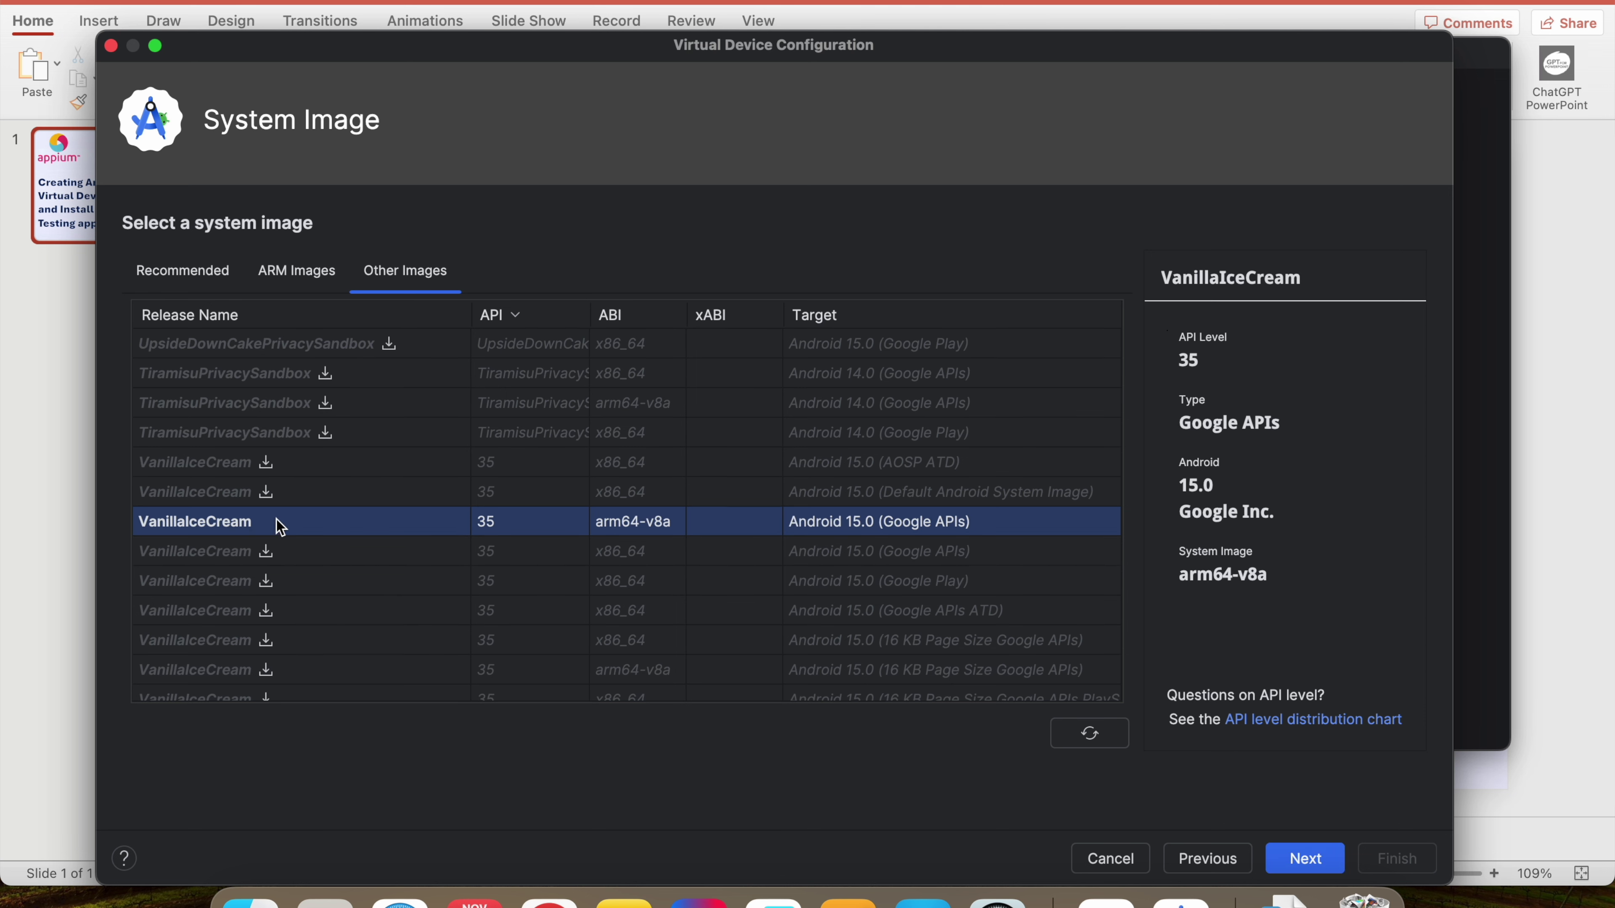
Continue with the installed system image, shorten the AVD name to "Pixel 9 Pro XL", and finish creating the device
click(1280, 860)
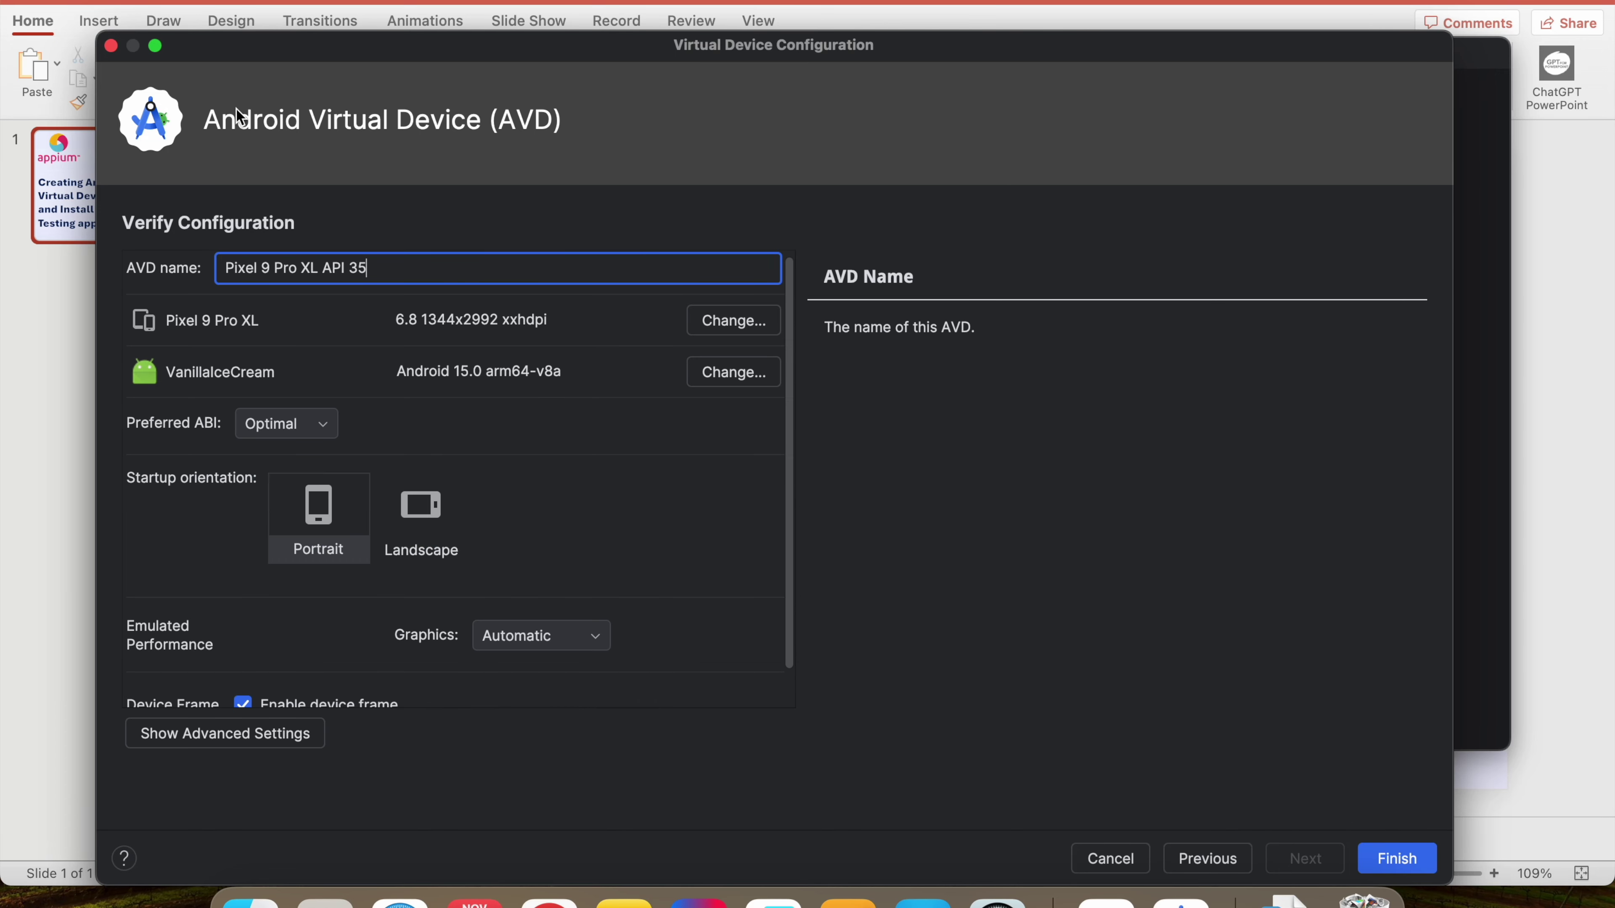
drag(97, 75, 23, 76)
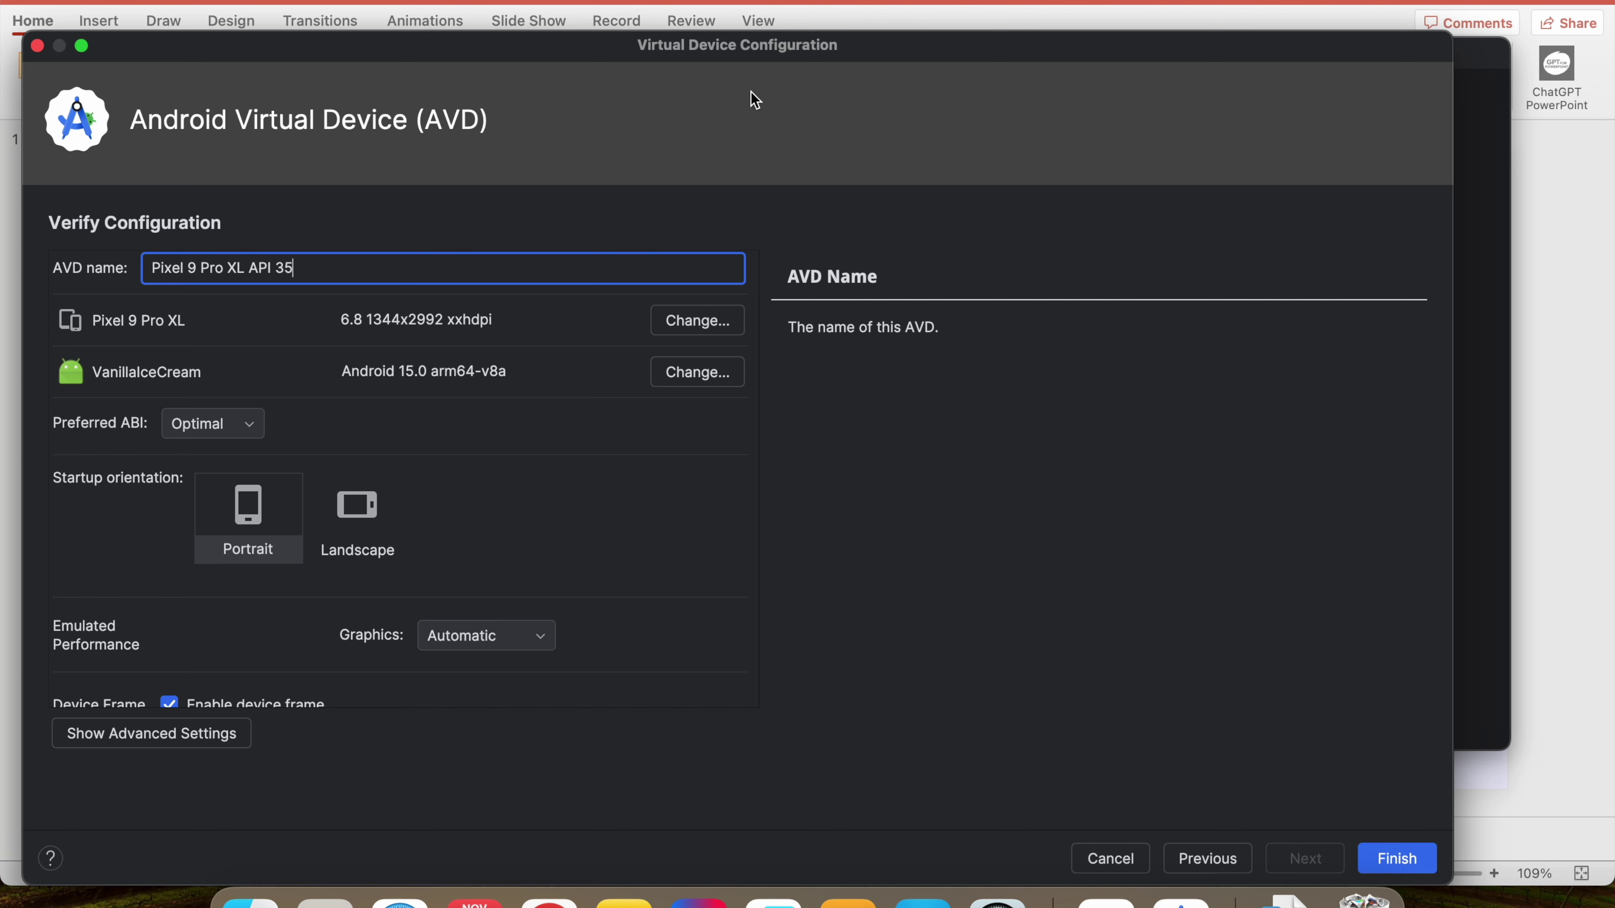
drag(1438, 29, 1529, 3)
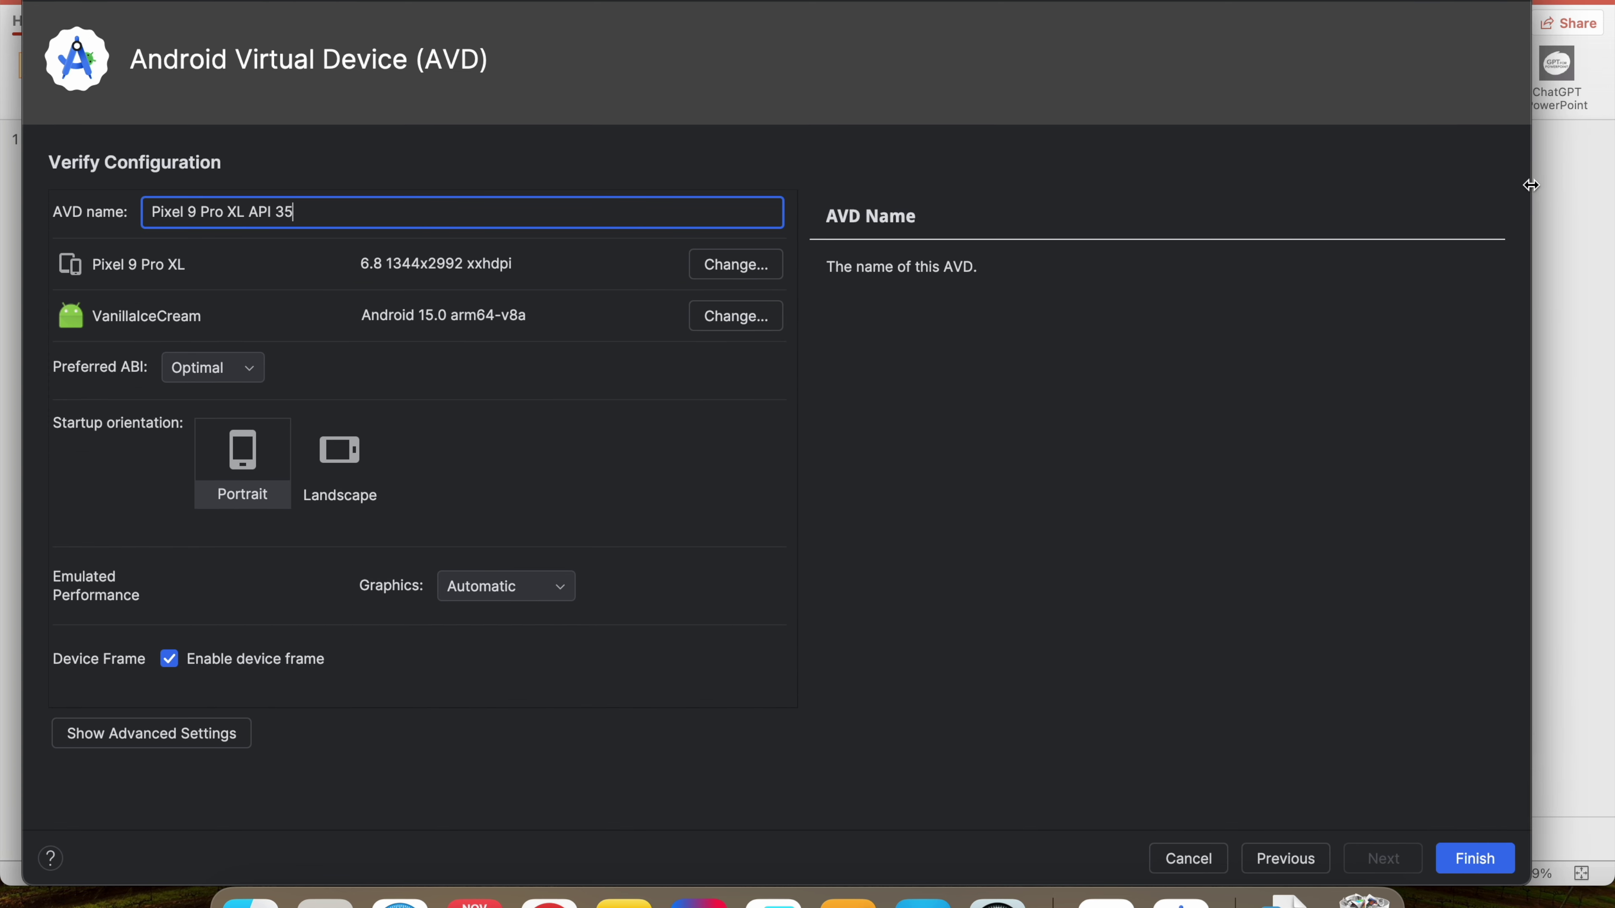
drag(1545, 204, 1610, 184)
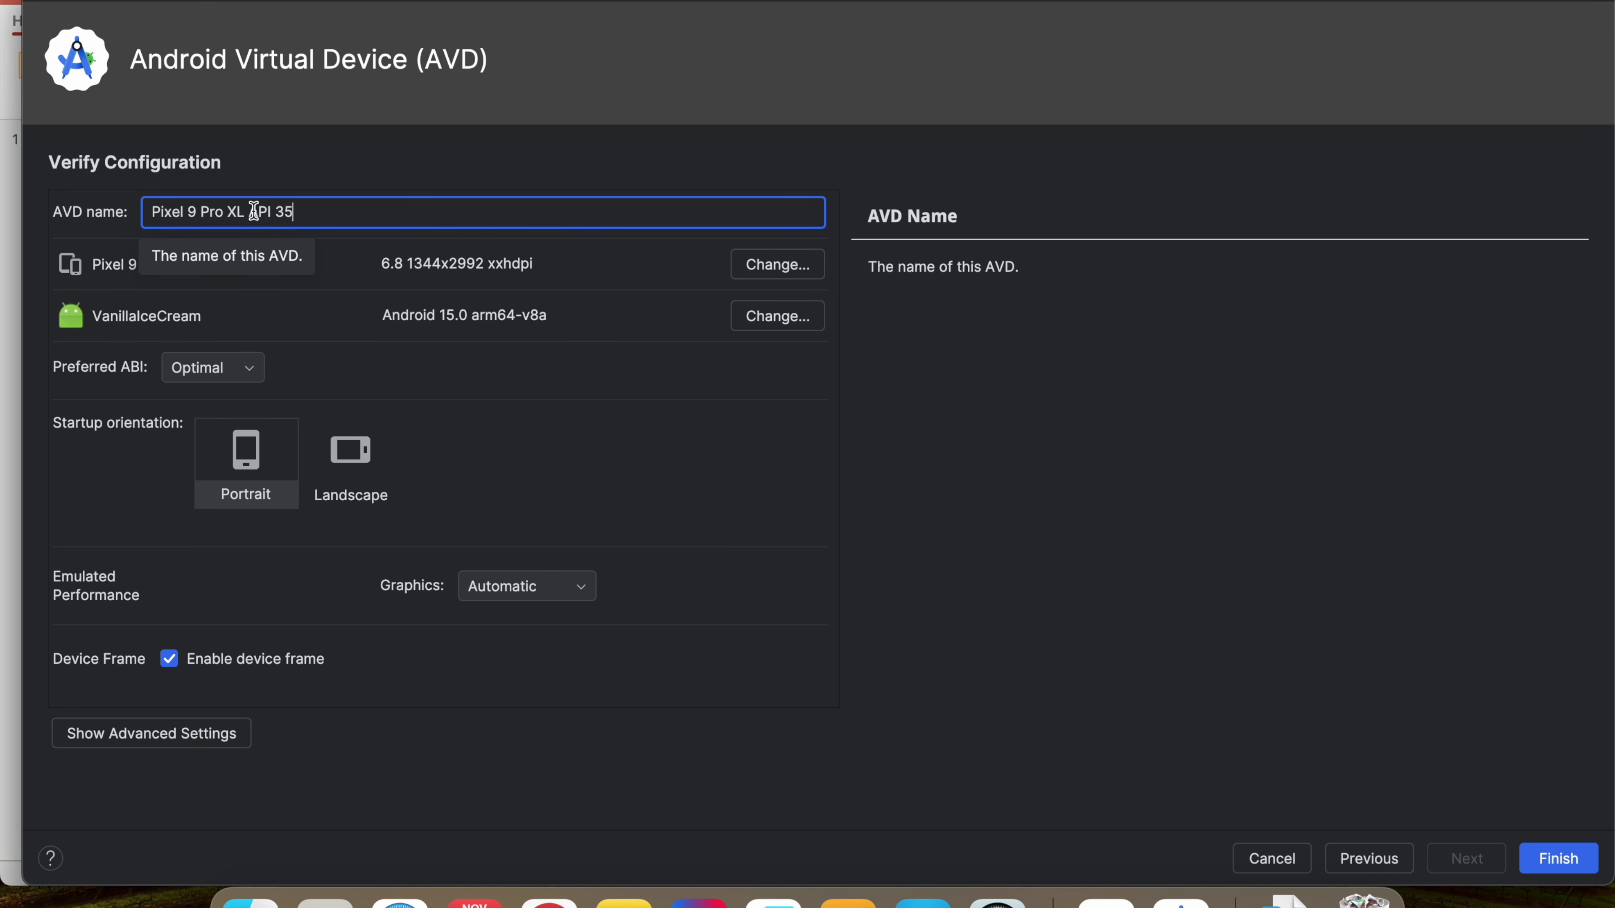
drag(246, 212, 299, 210)
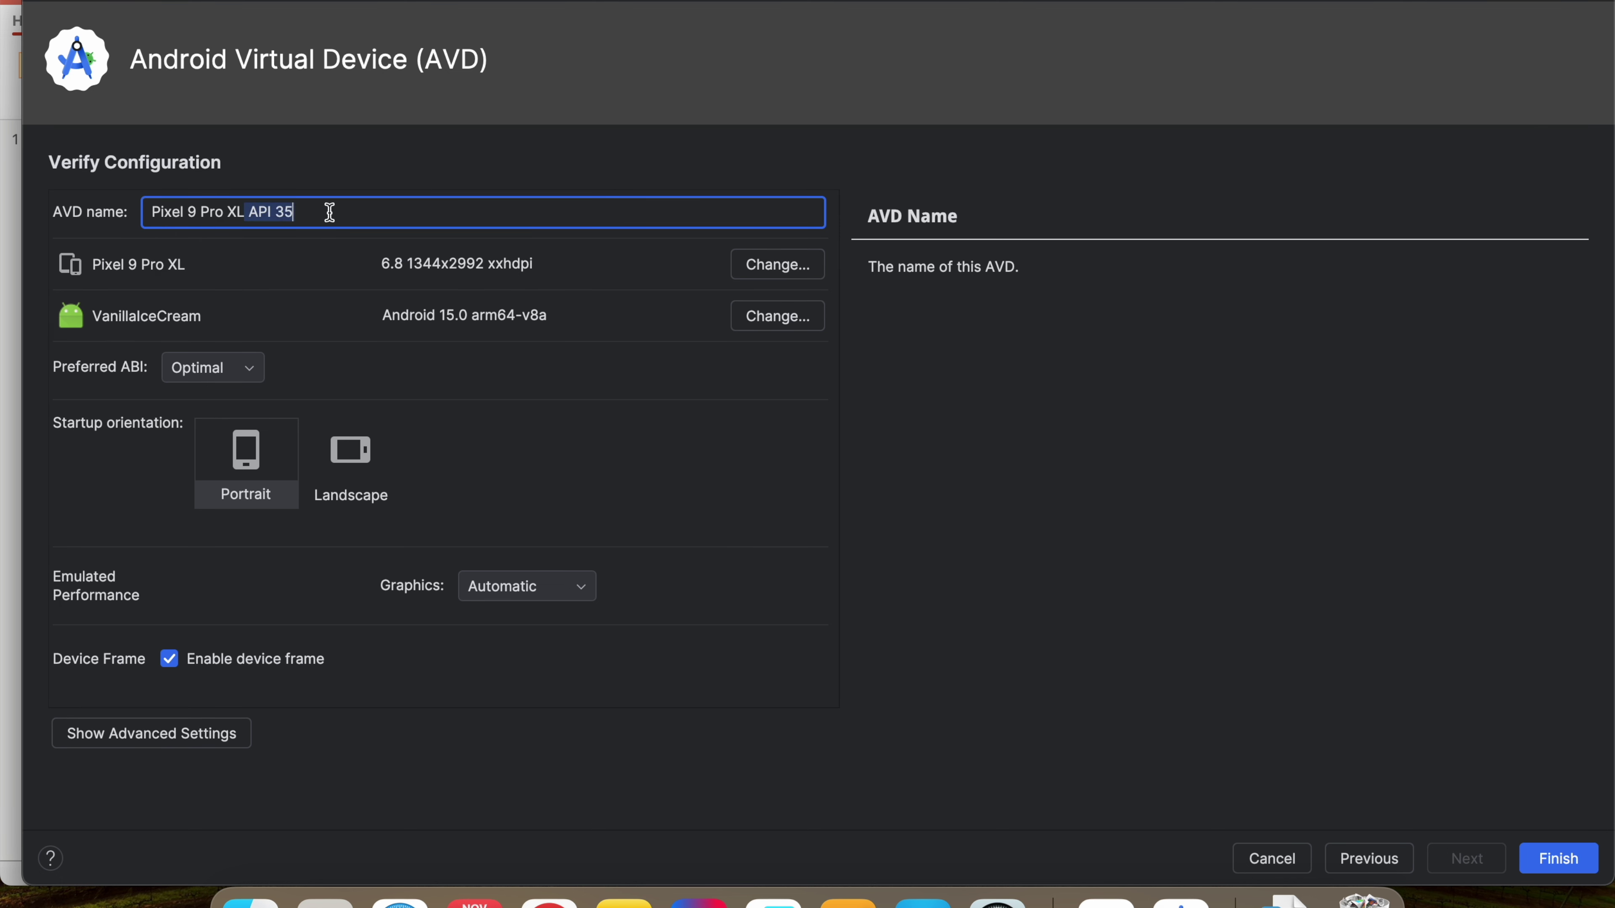
key(BackSpace)
click(1555, 860)
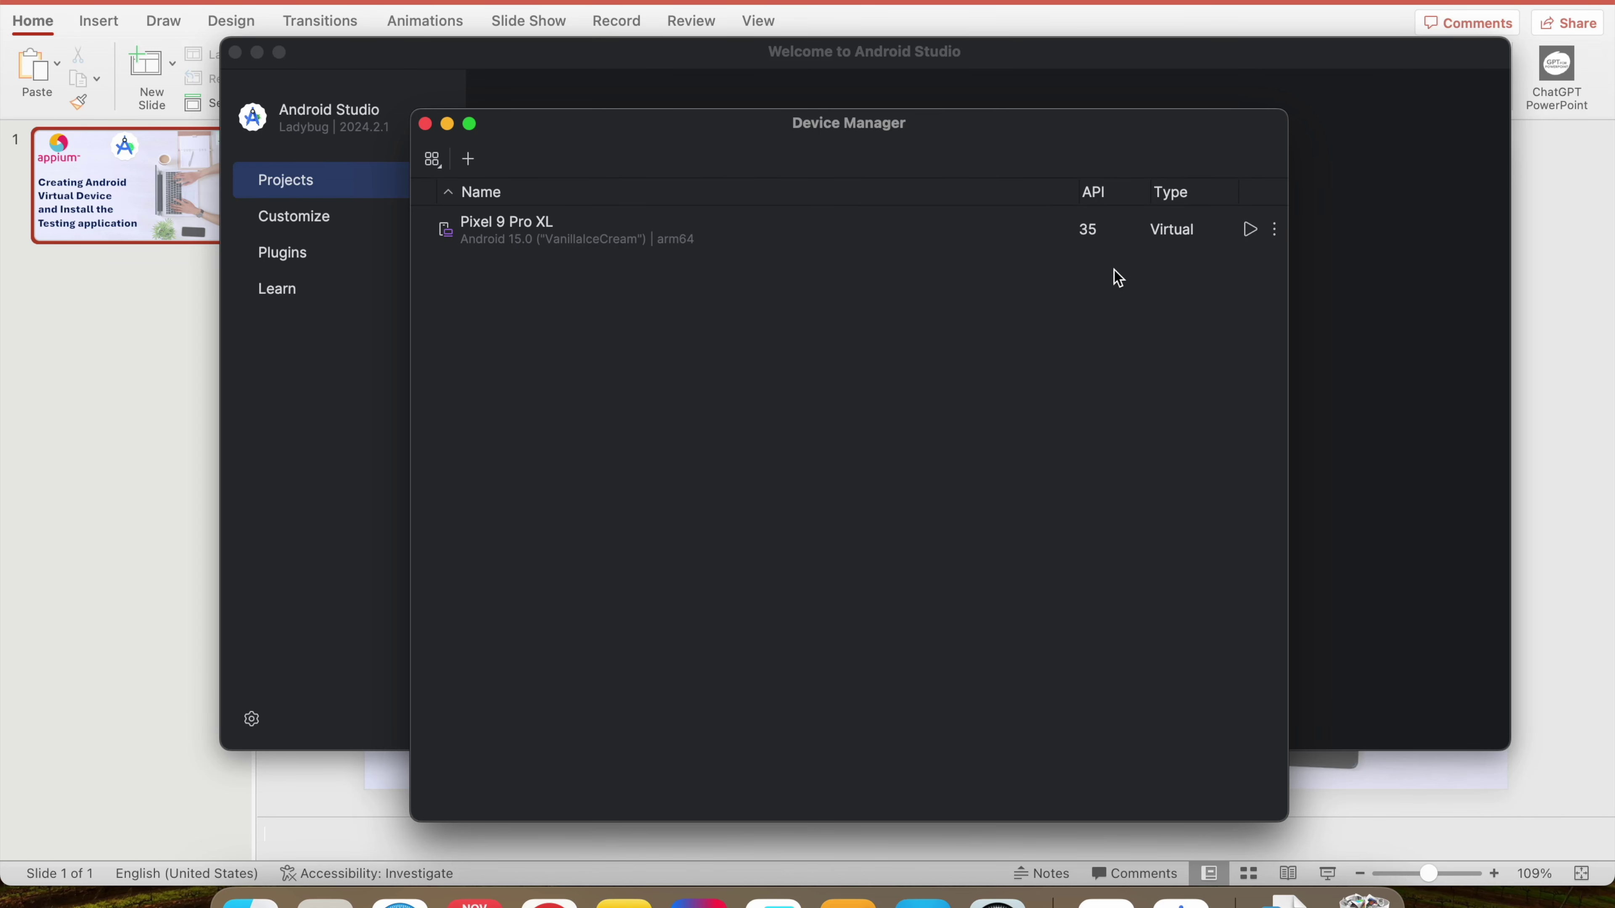
Open the Pixel 9 Pro XL device's configuration for editing to review its settings, and cancel out of it
click(1274, 229)
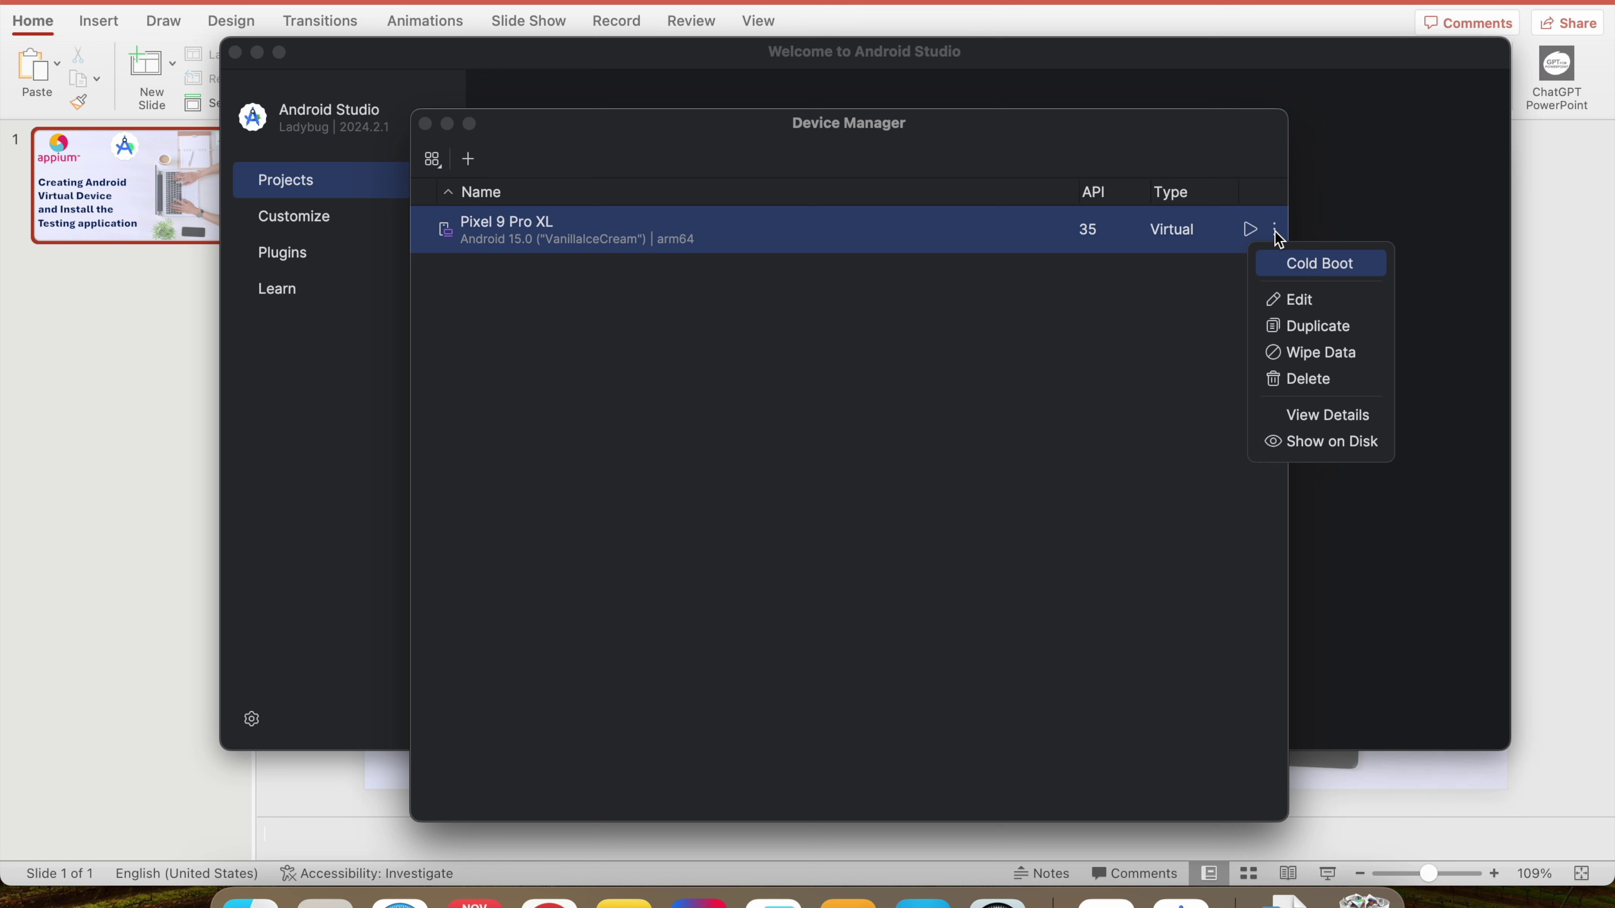
click(1107, 361)
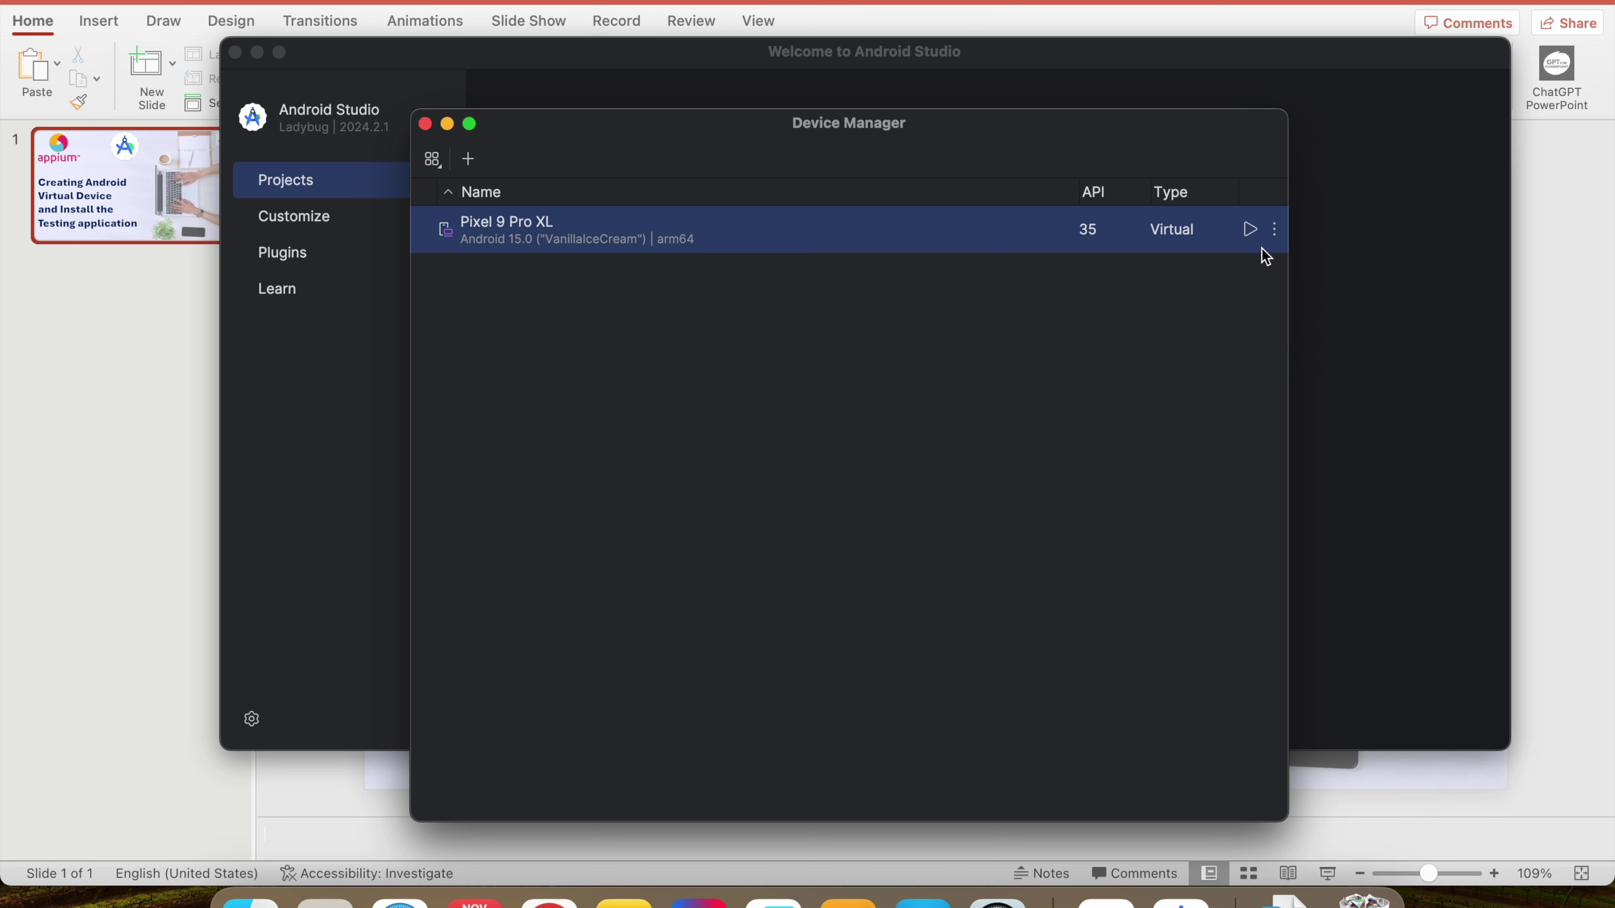
click(1276, 231)
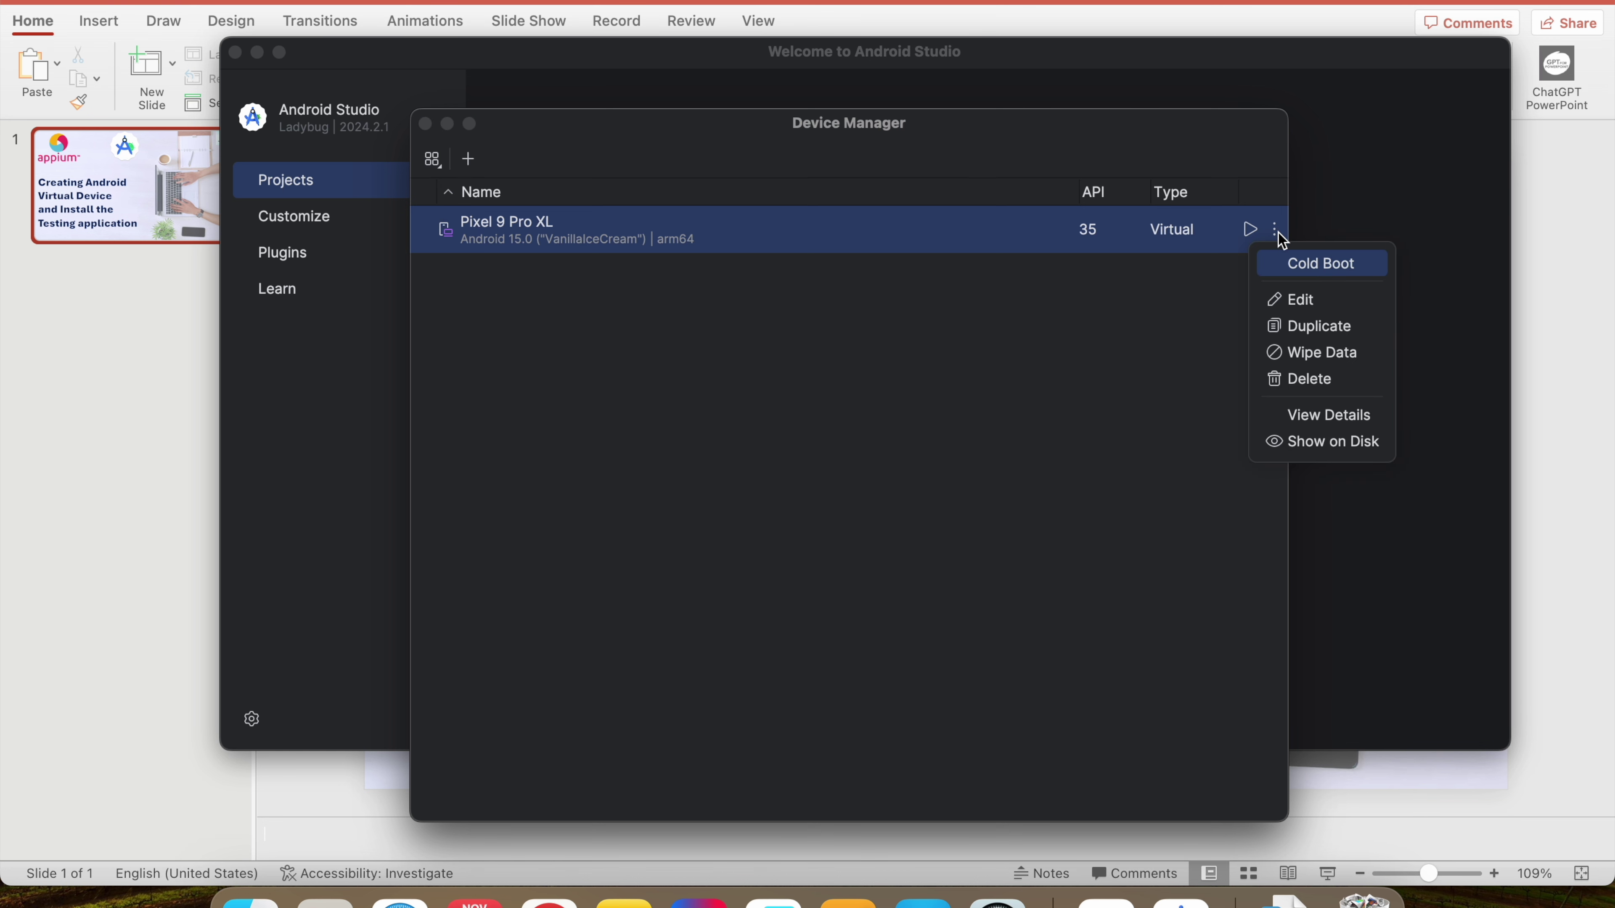
click(1326, 297)
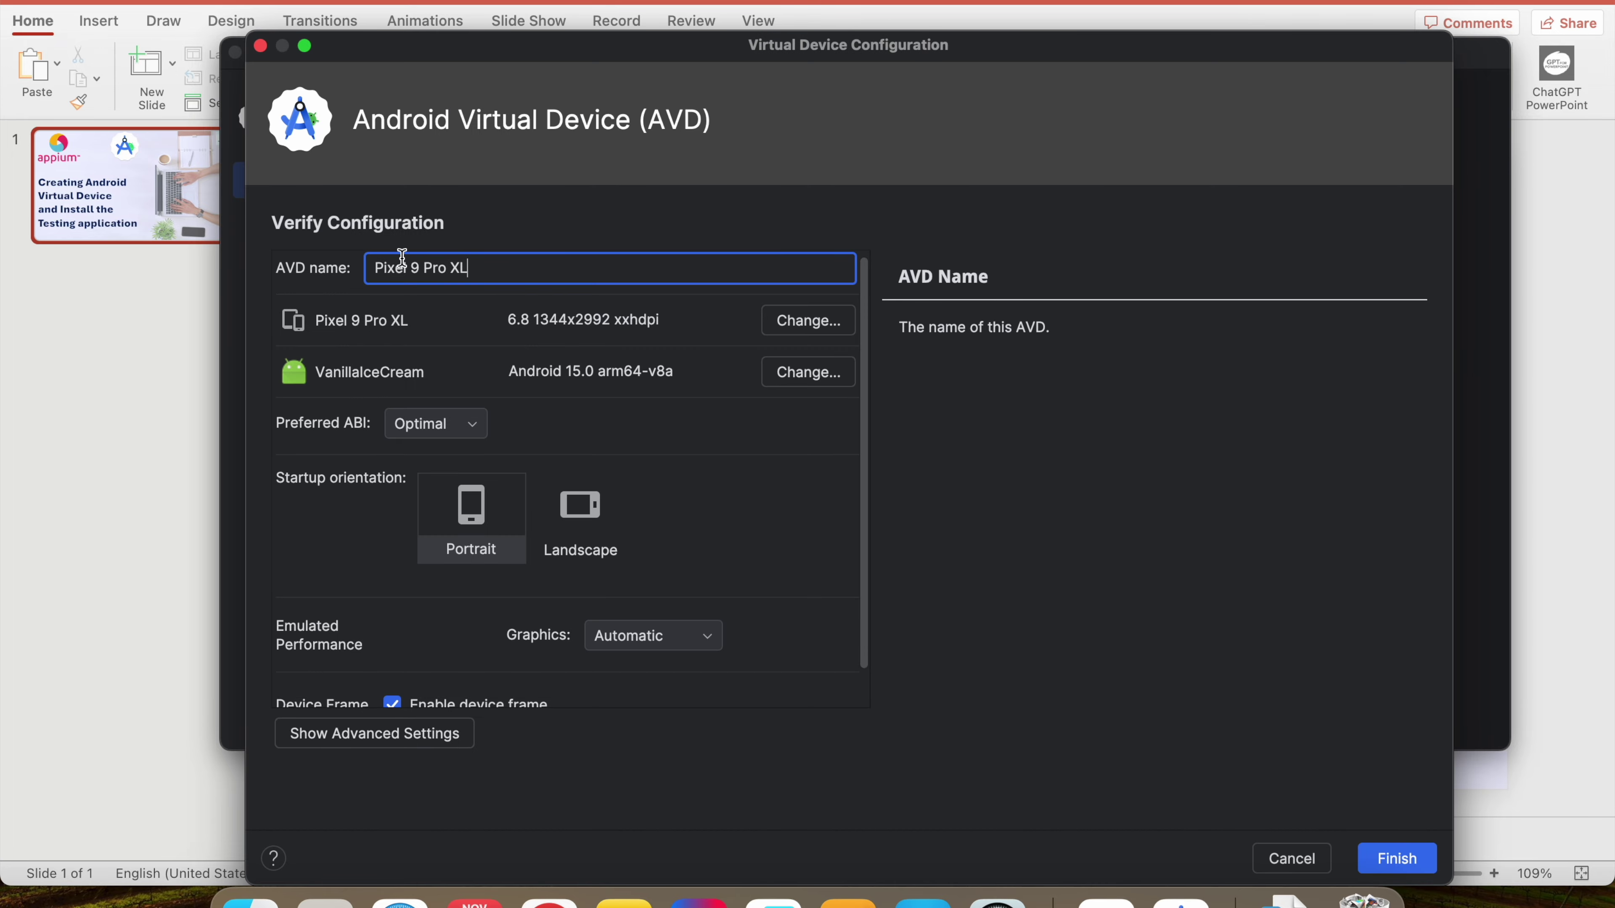
click(1321, 860)
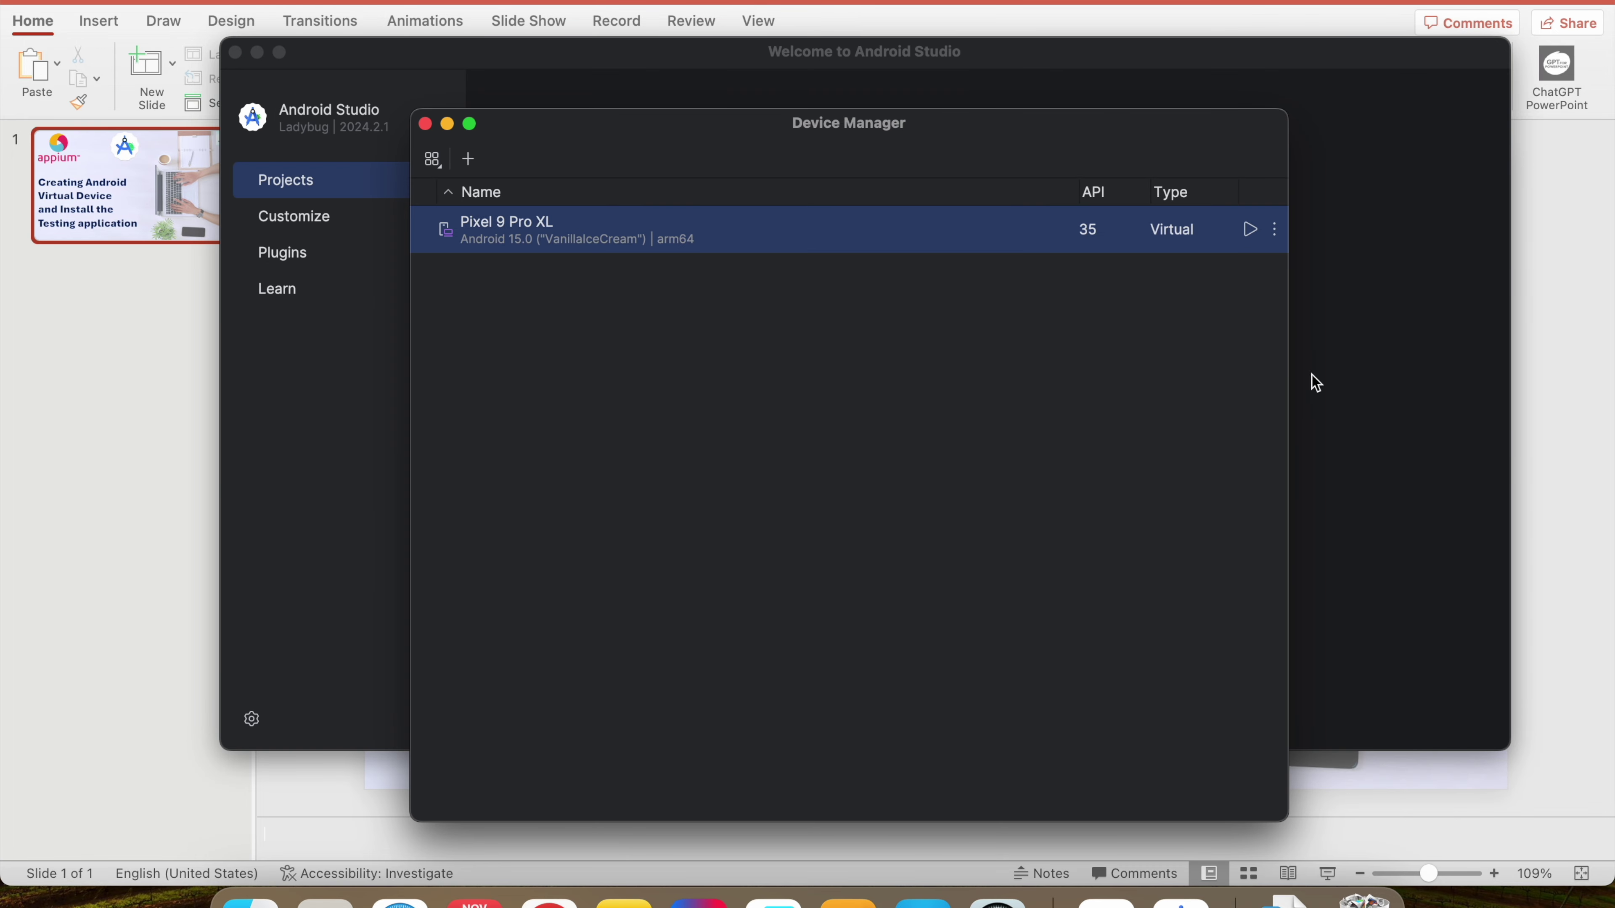
View the Pixel 9 Pro XL device's details and read through its summary and properties
click(1273, 231)
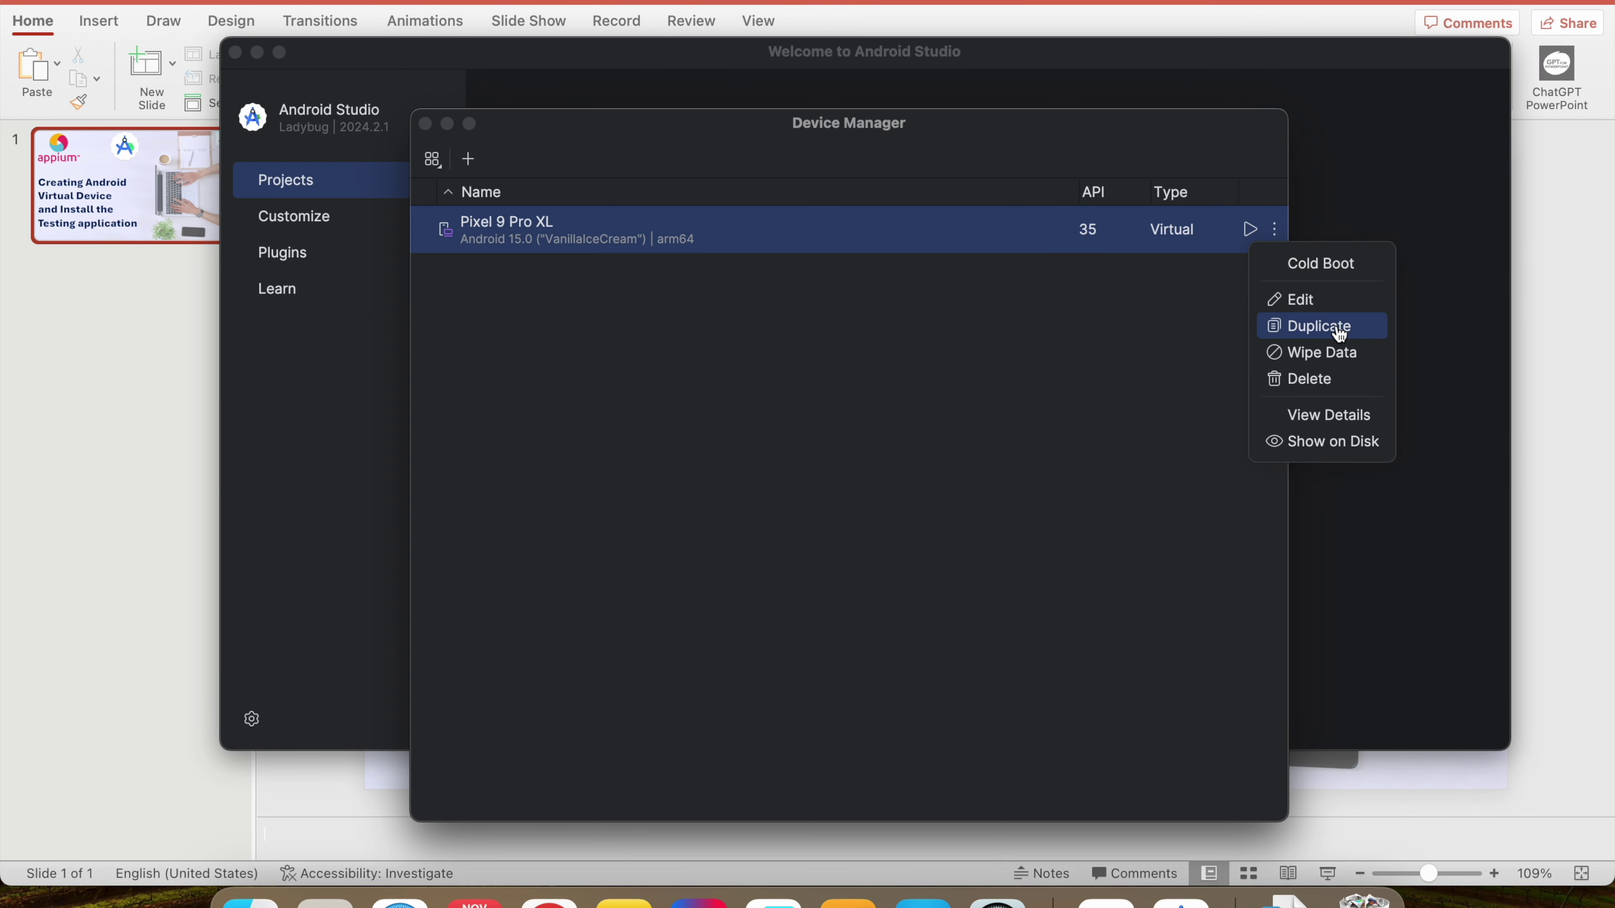
click(1352, 421)
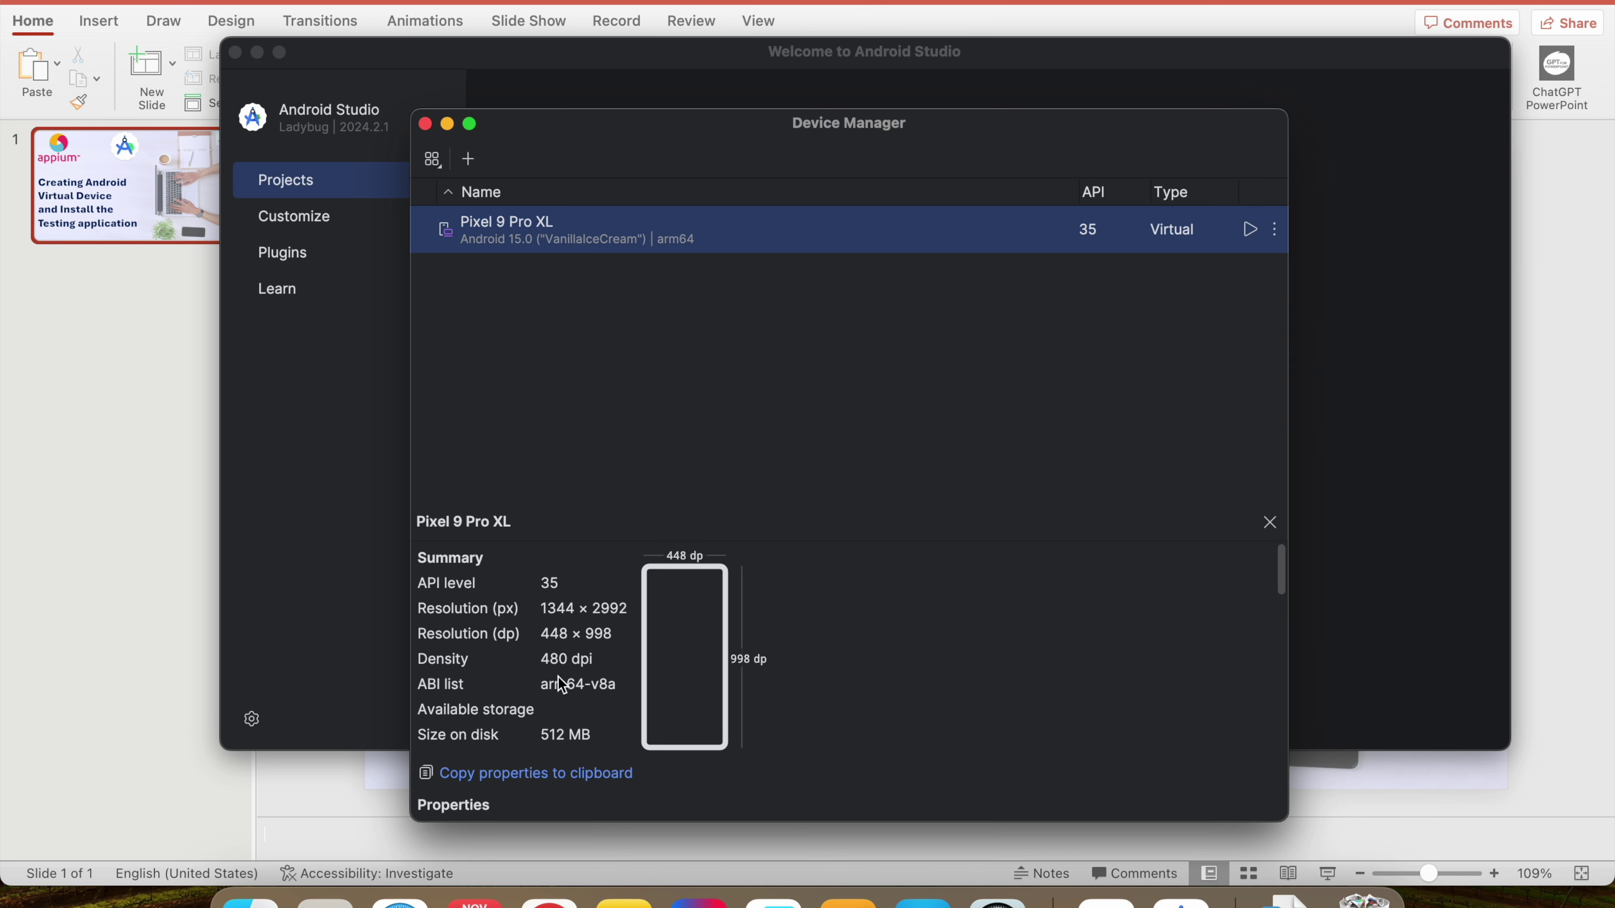
scroll(557, 676, down, 15)
scroll(561, 683, down, 5)
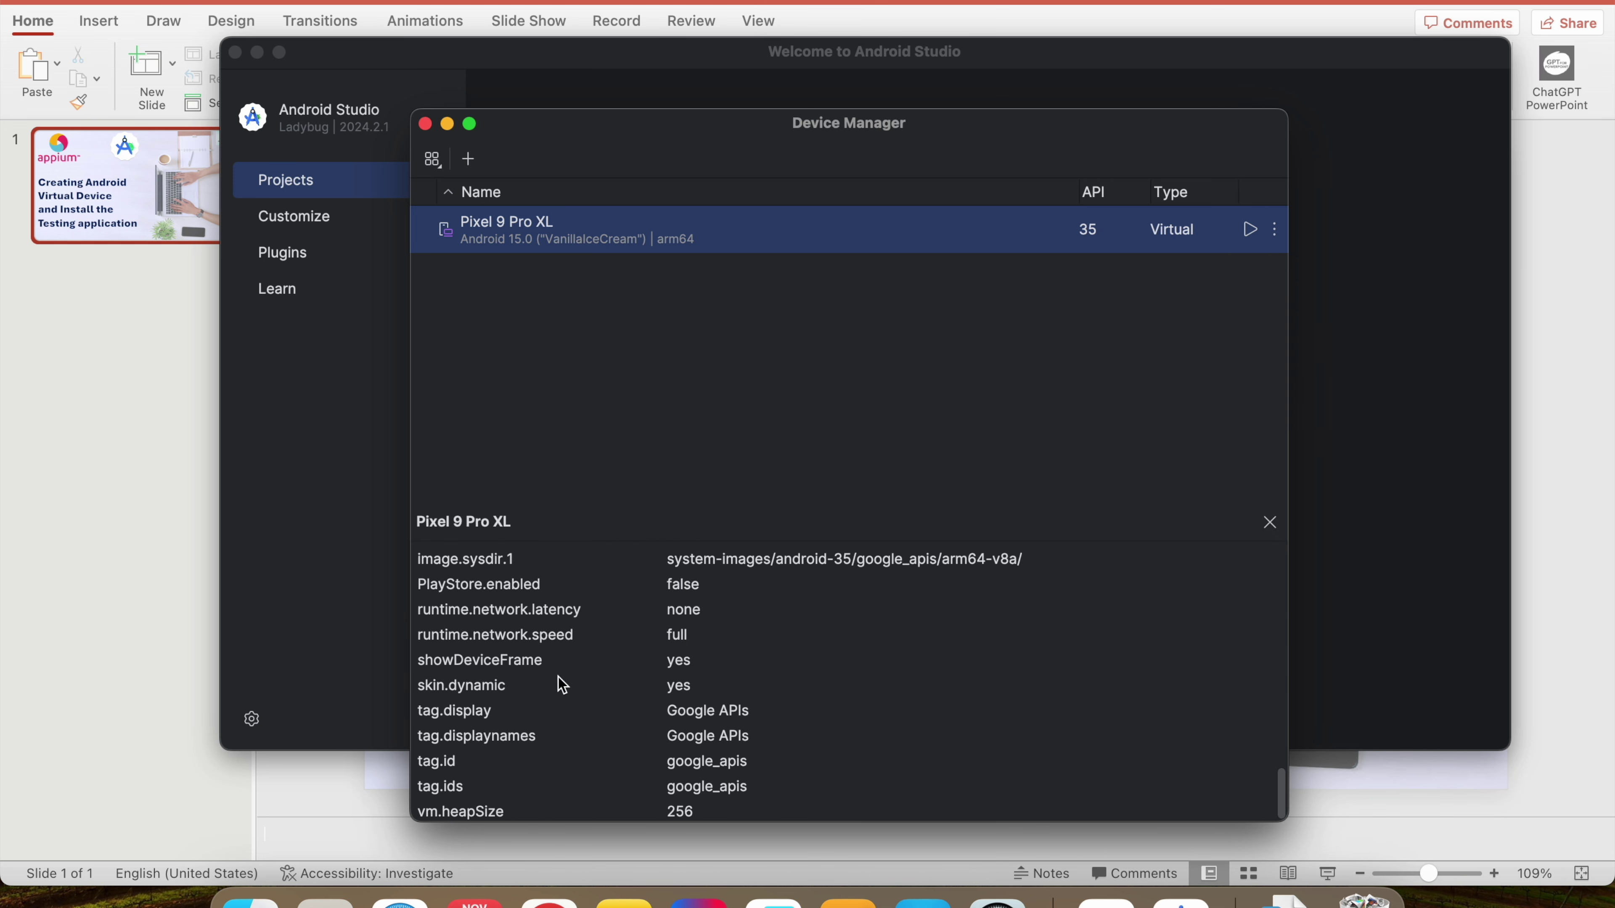
Close the device details, launch the Pixel 9 Pro XL virtual device, and move its emulator window away from the device list
scroll(1113, 541, up, 20)
click(1269, 522)
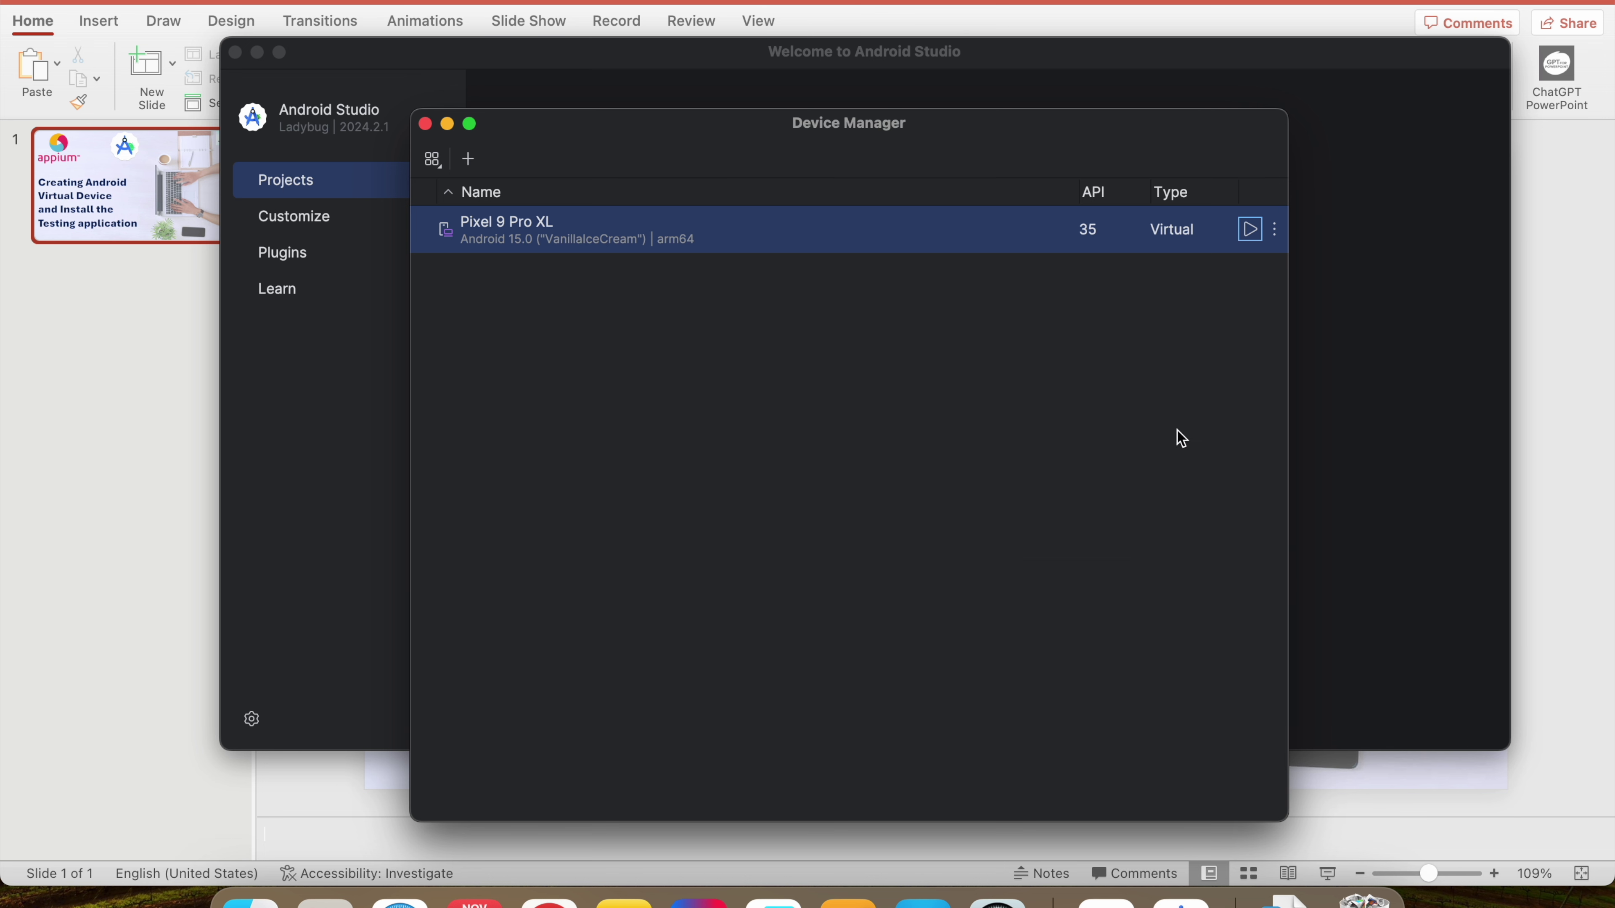
click(1250, 230)
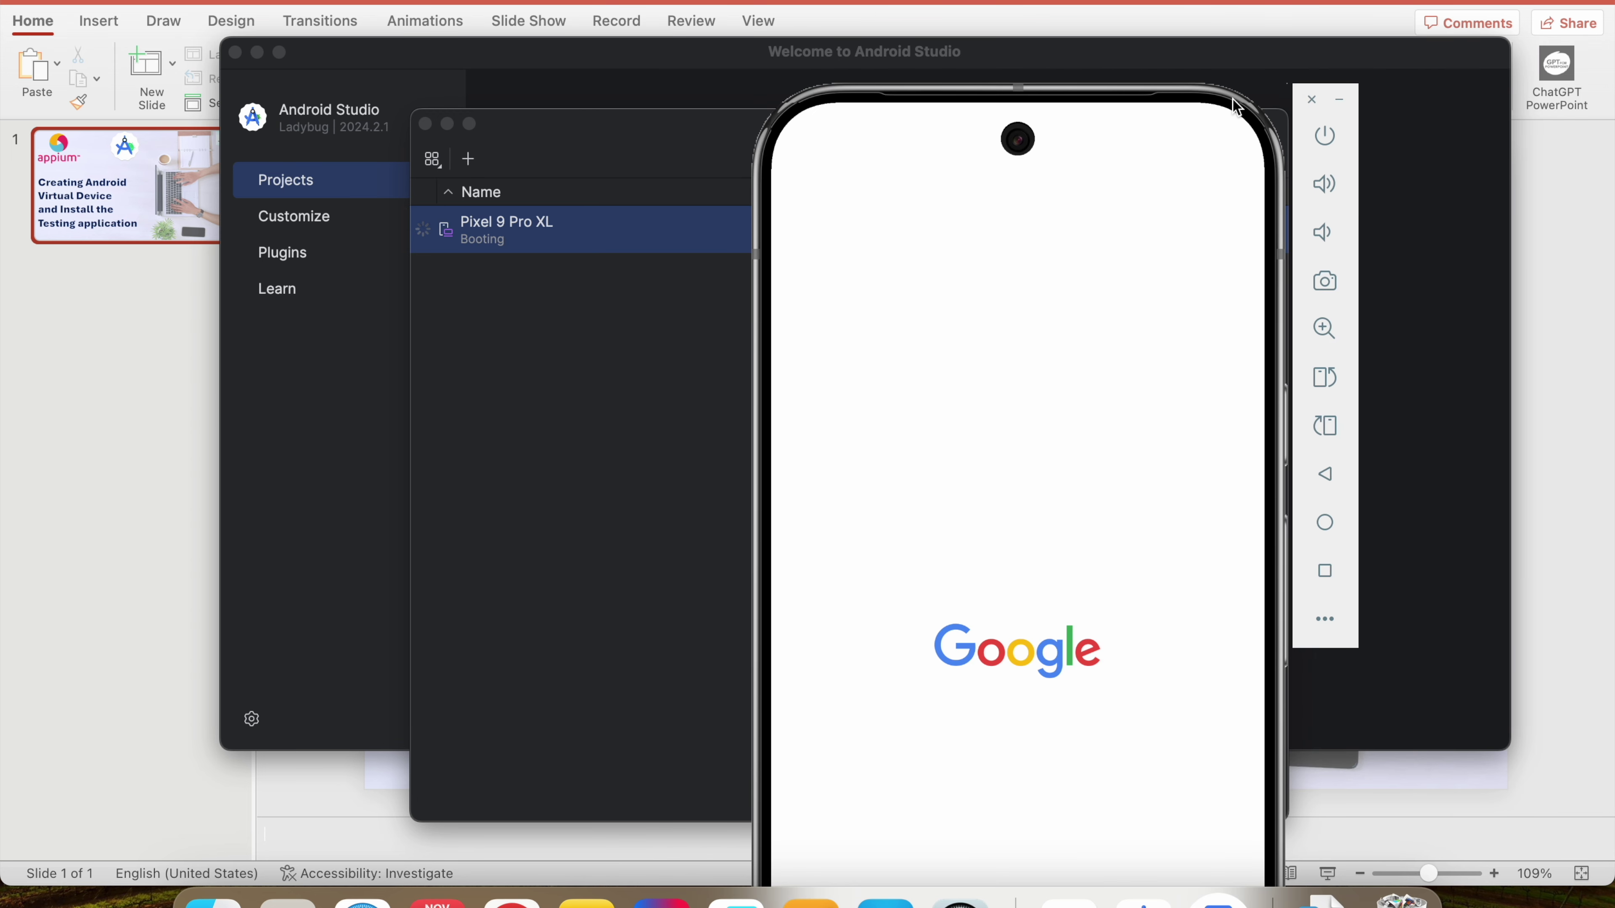
drag(1250, 100, 1280, 8)
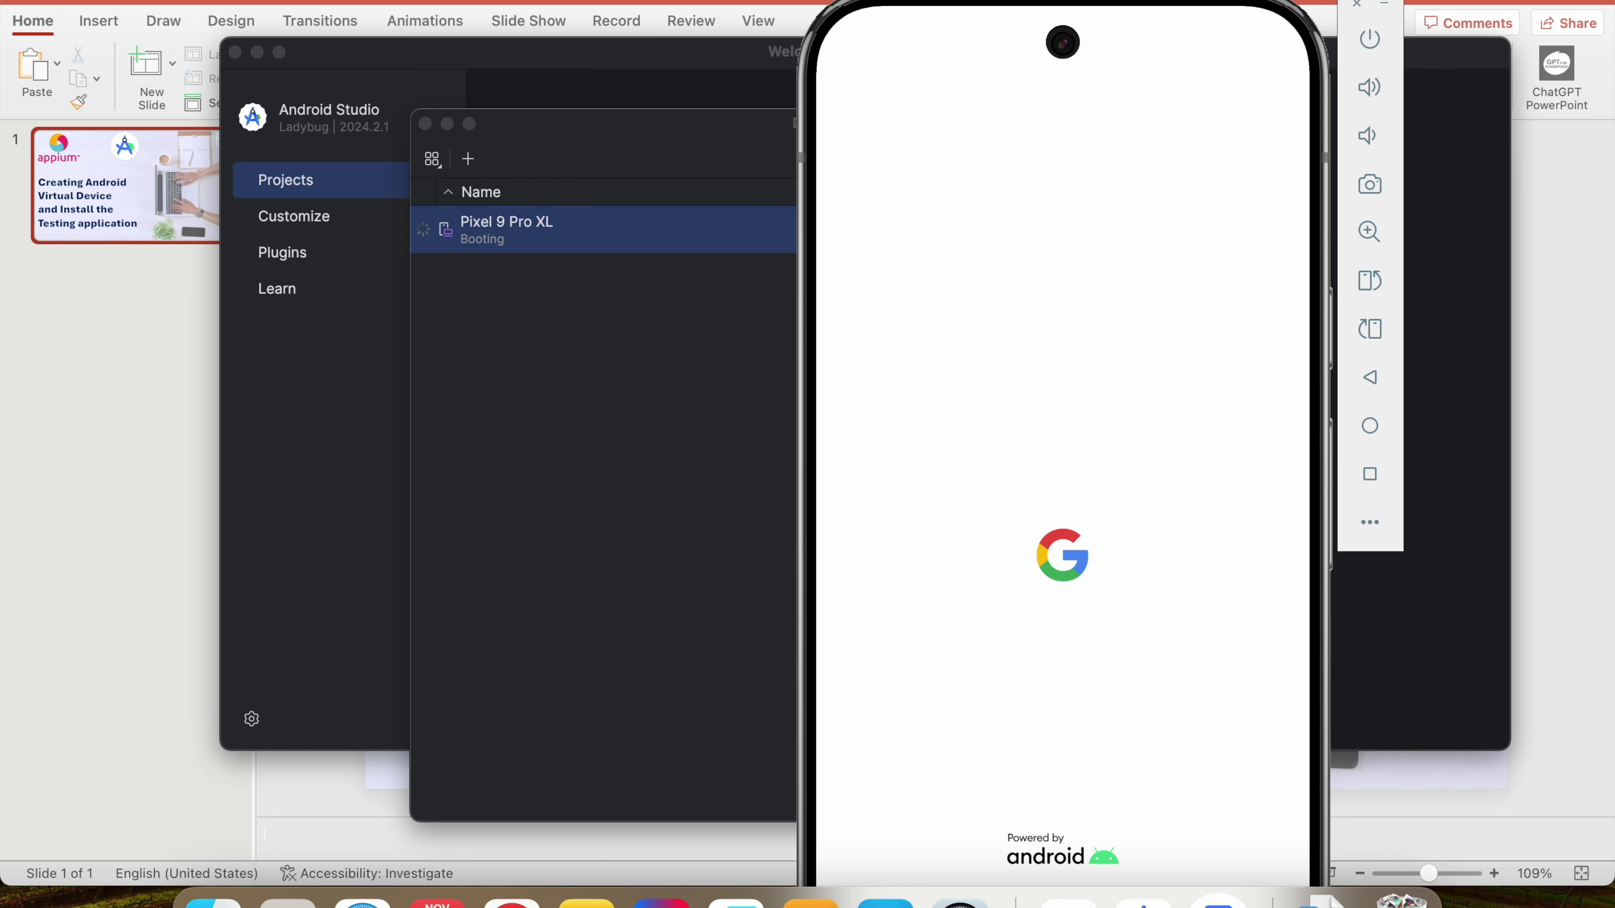
drag(898, 2, 1131, 4)
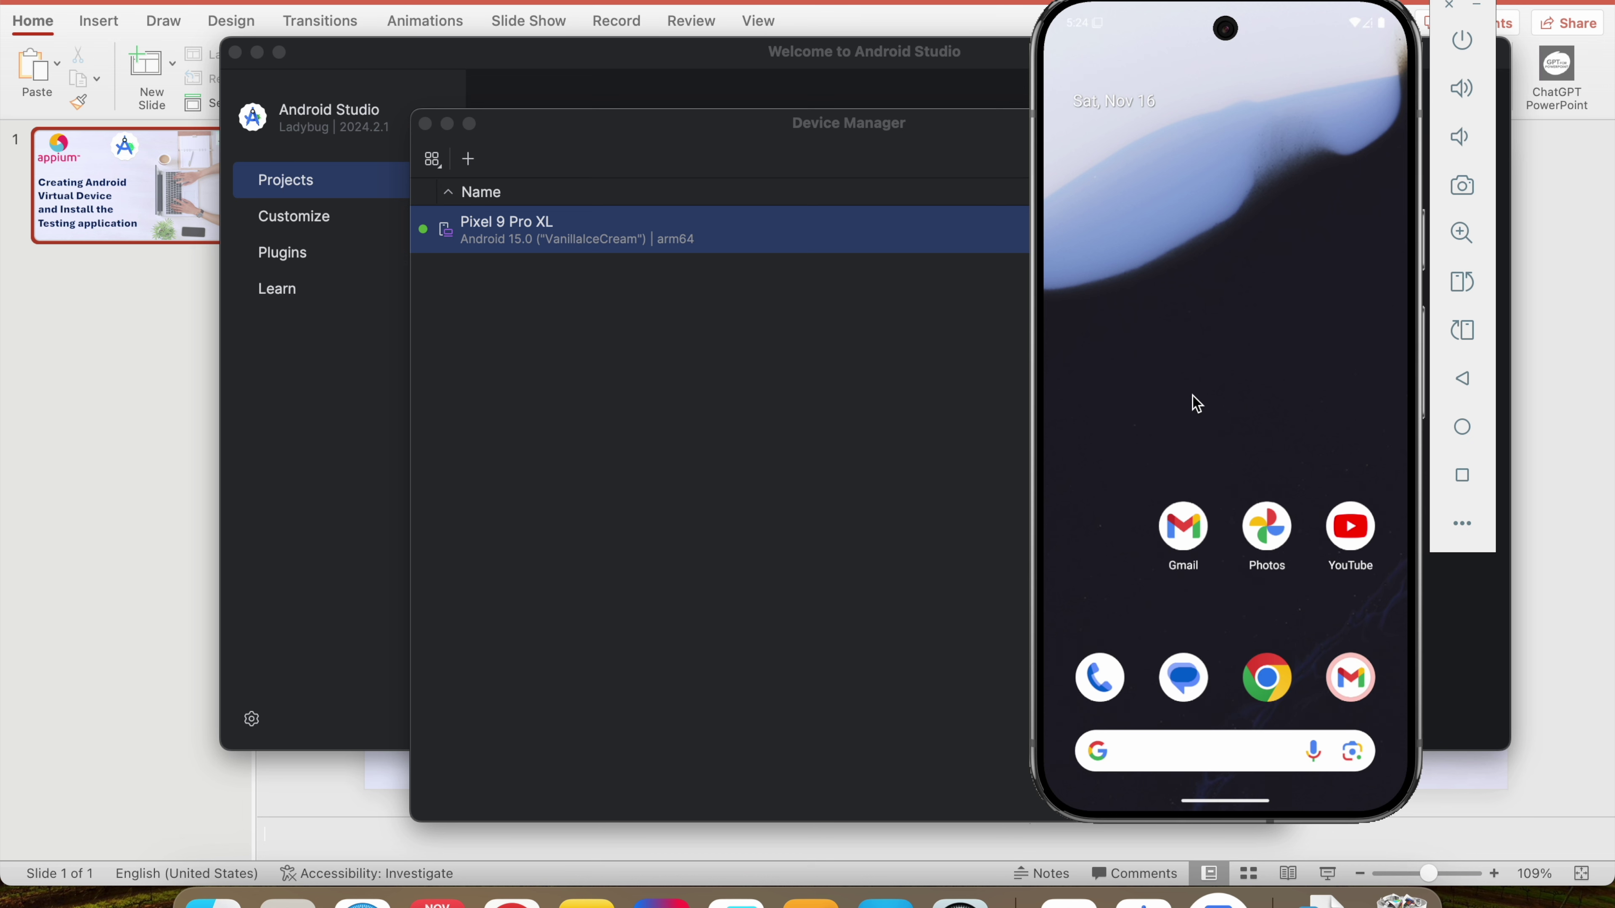
Swipe between the virtual device's home screen and its app drawer to look over the installed apps
mouse_move(1297, 417)
mouse_down()
mouse_move(1286, 212)
mouse_move(1278, 406)
mouse_up()
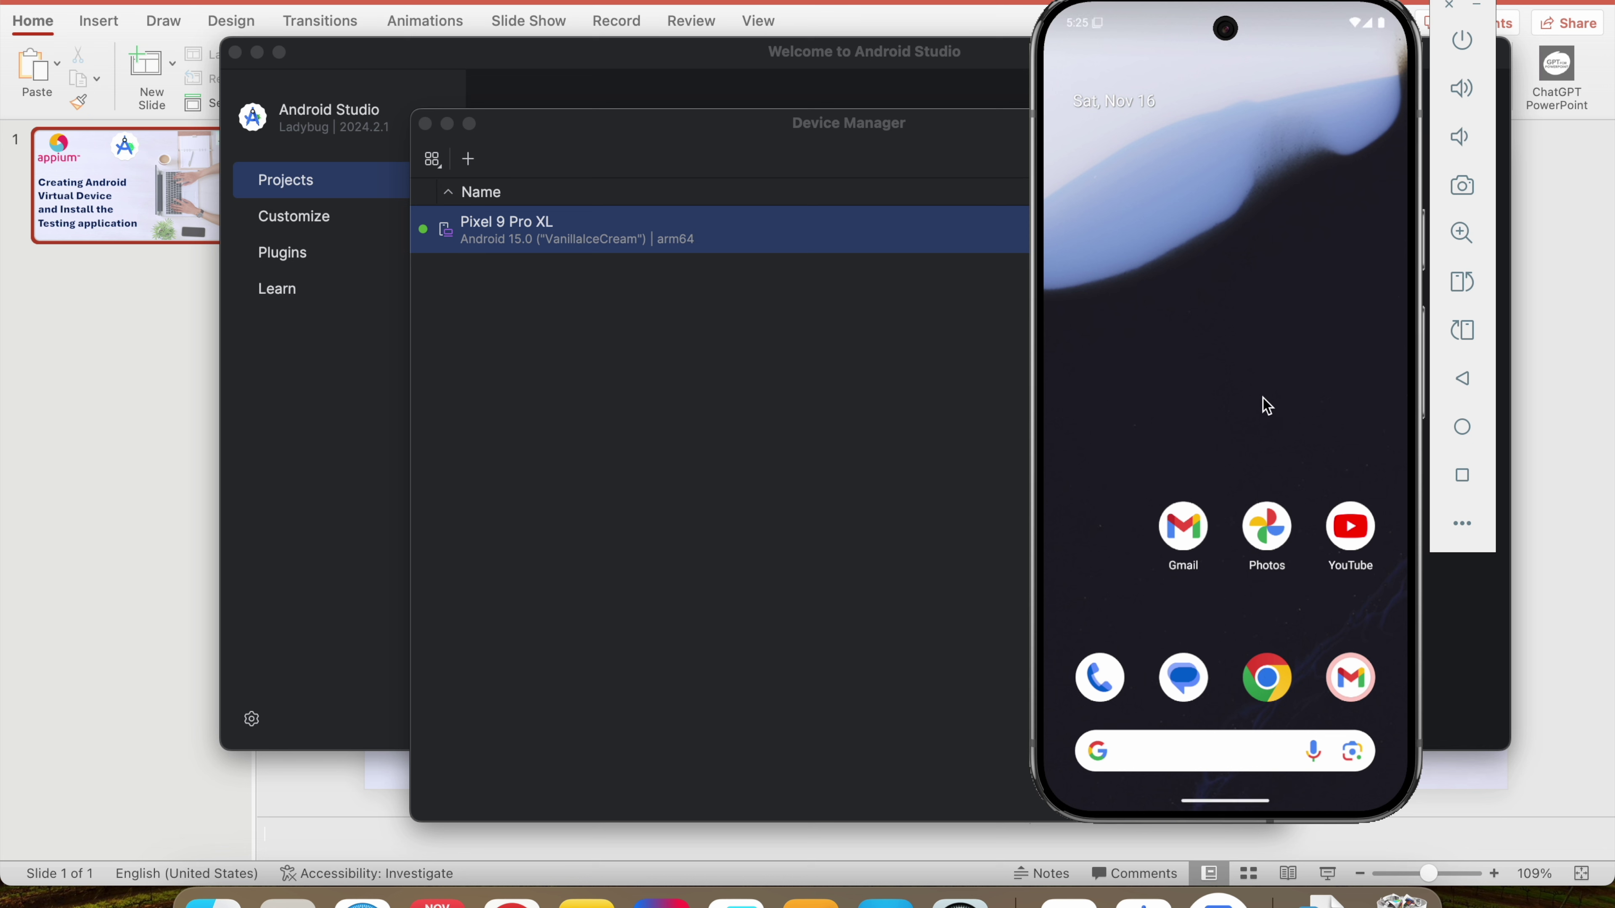
drag(1179, 424, 1189, 244)
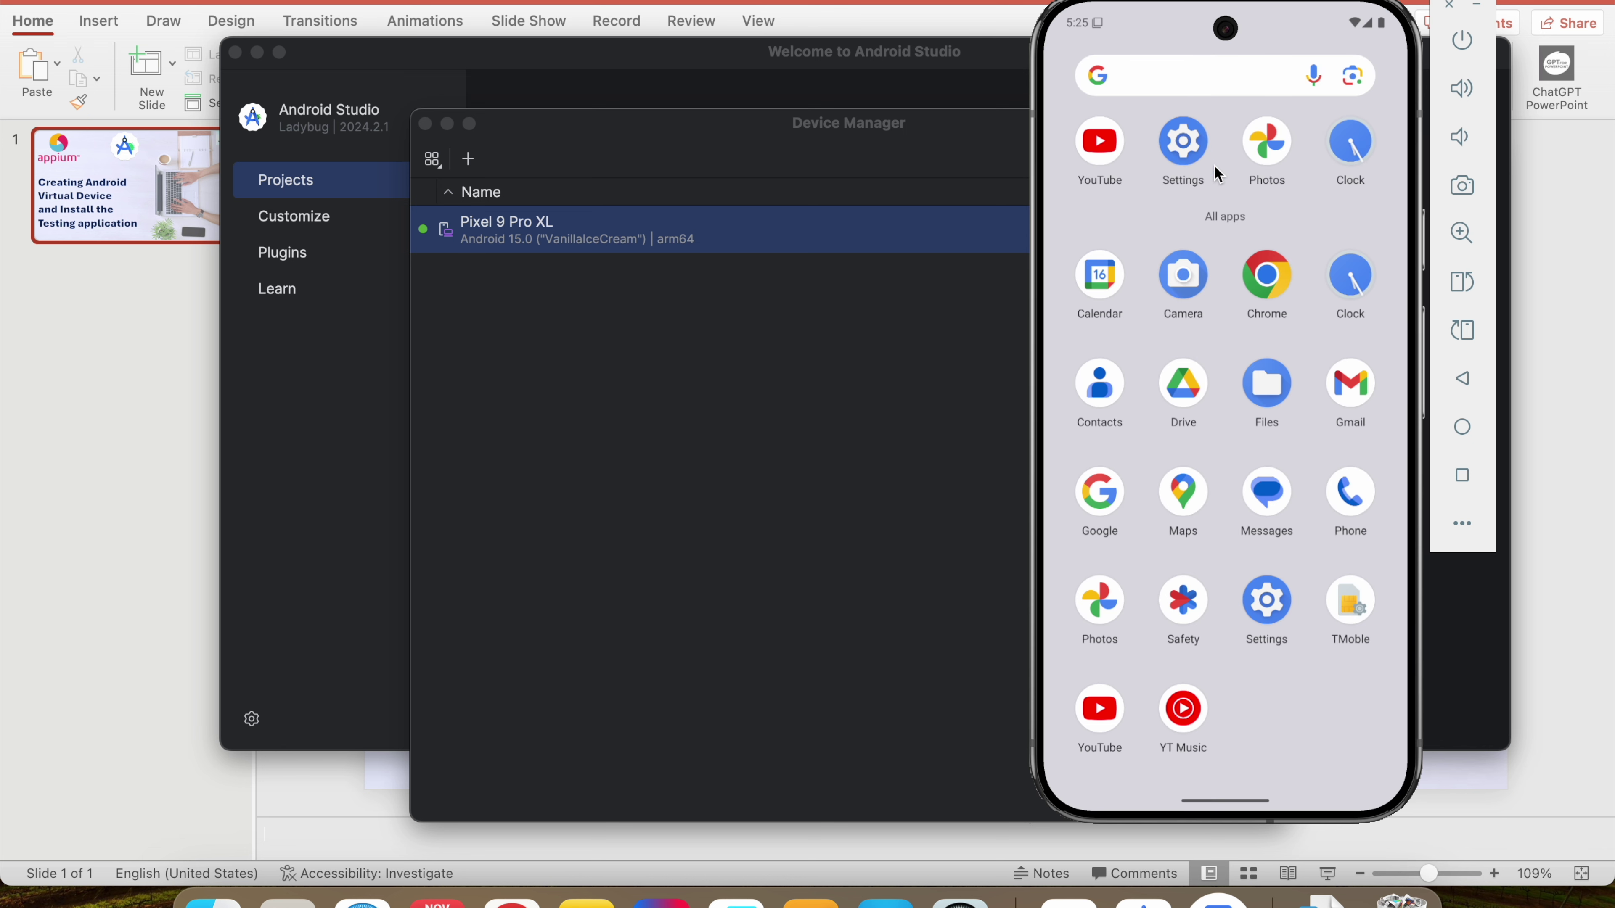
drag(1221, 325, 1279, 454)
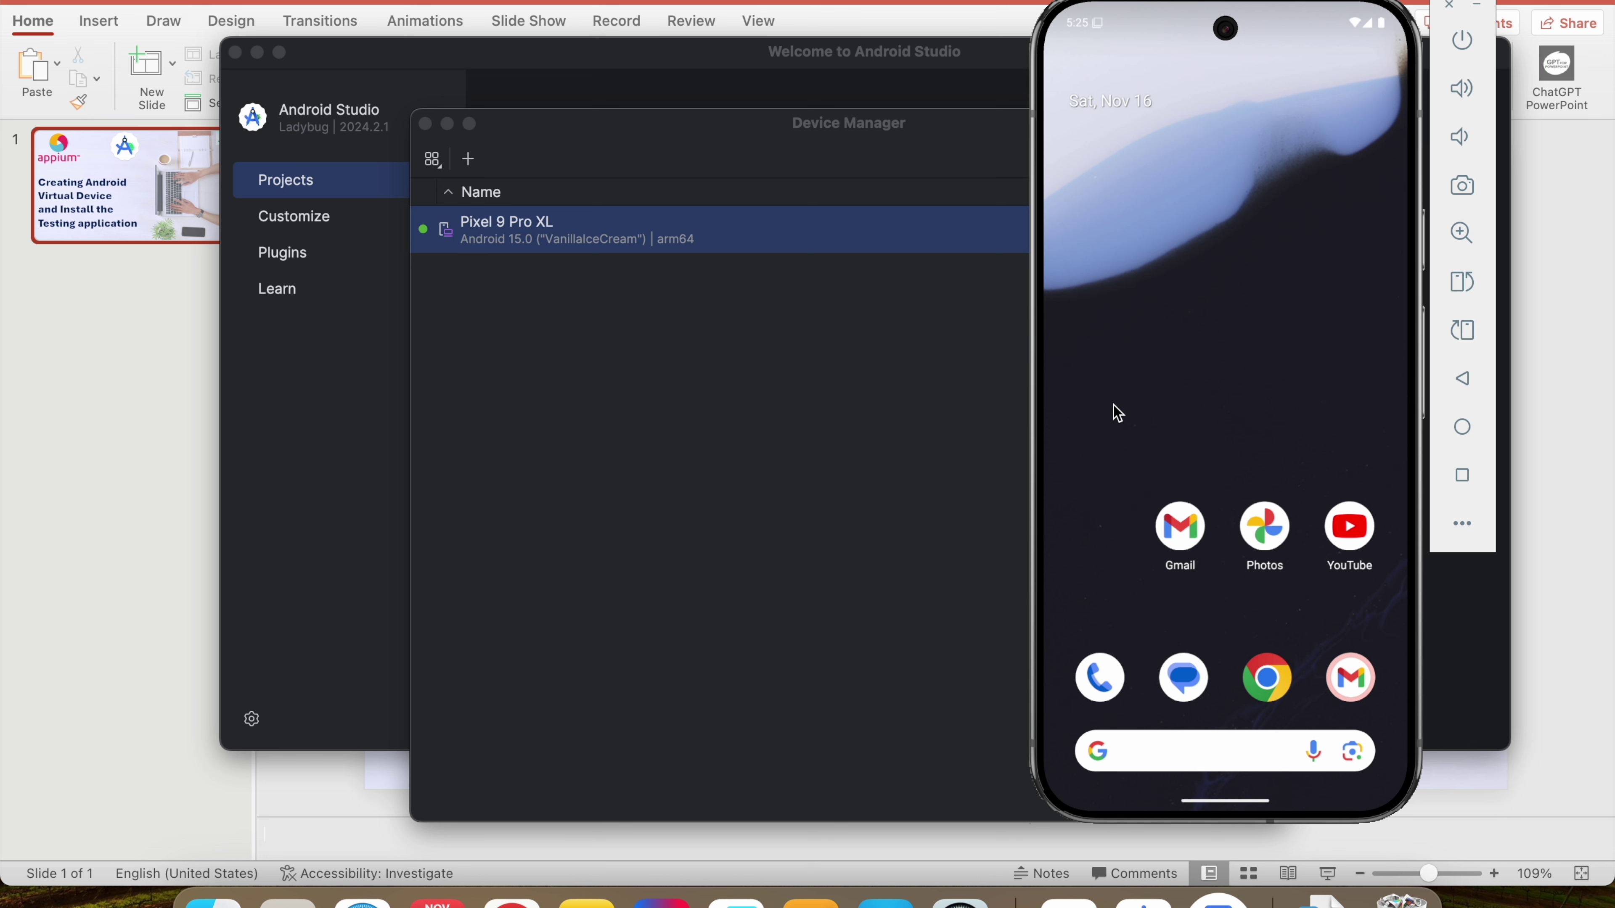
drag(1324, 596, 1315, 483)
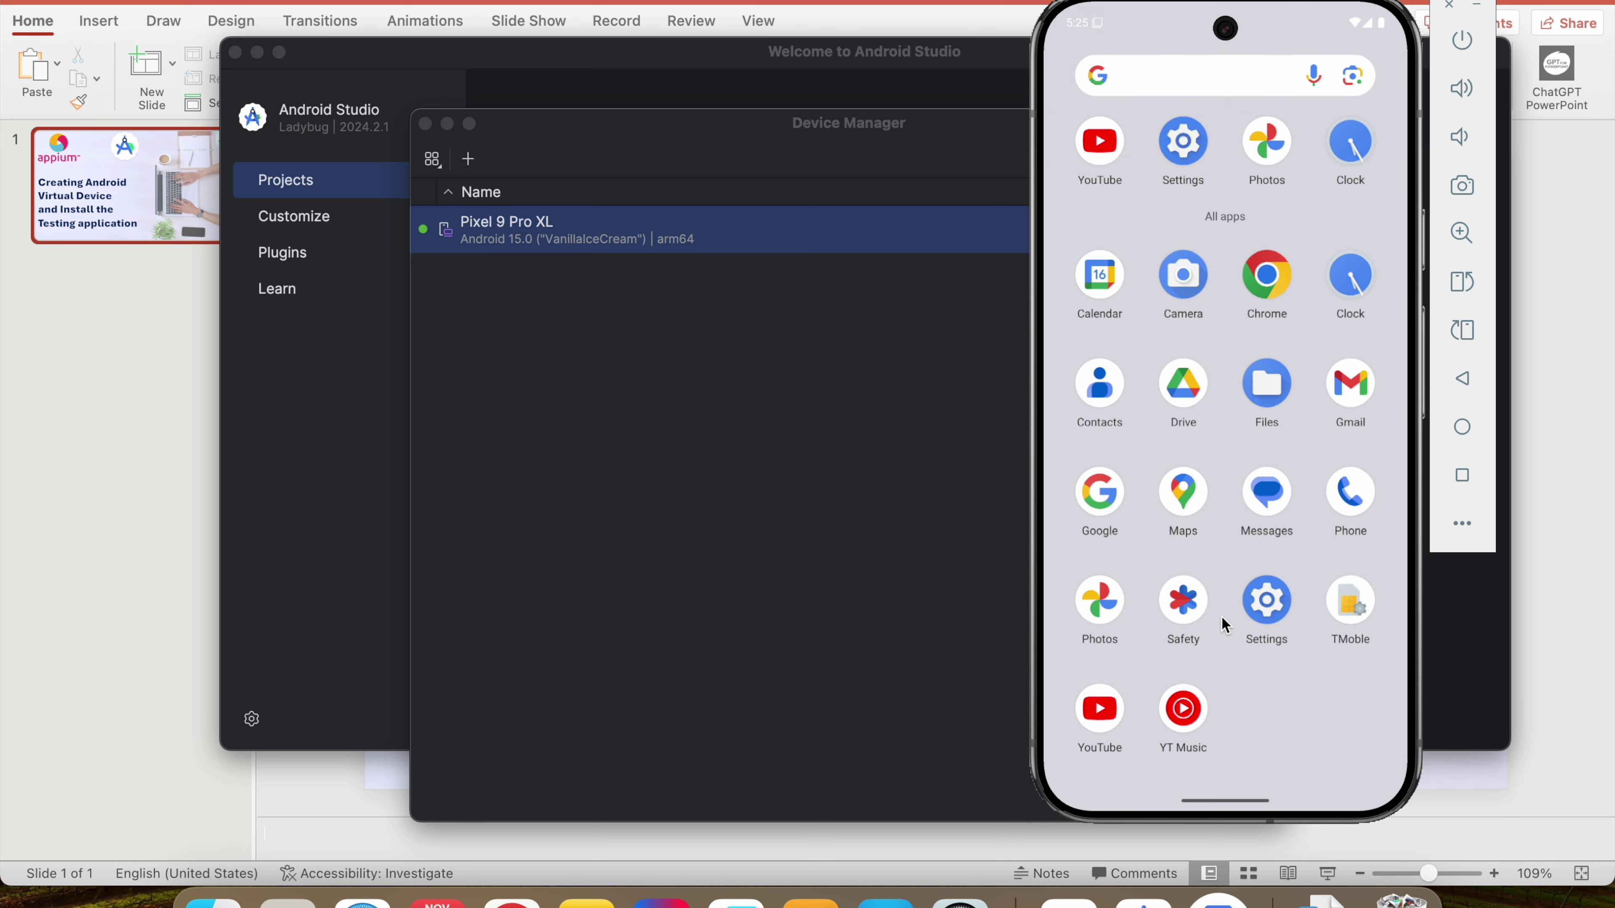
Open the virtual device's Settings, read through the About emulated device page, and return to the top of the settings list
click(1183, 140)
scroll(1198, 584, down, 10)
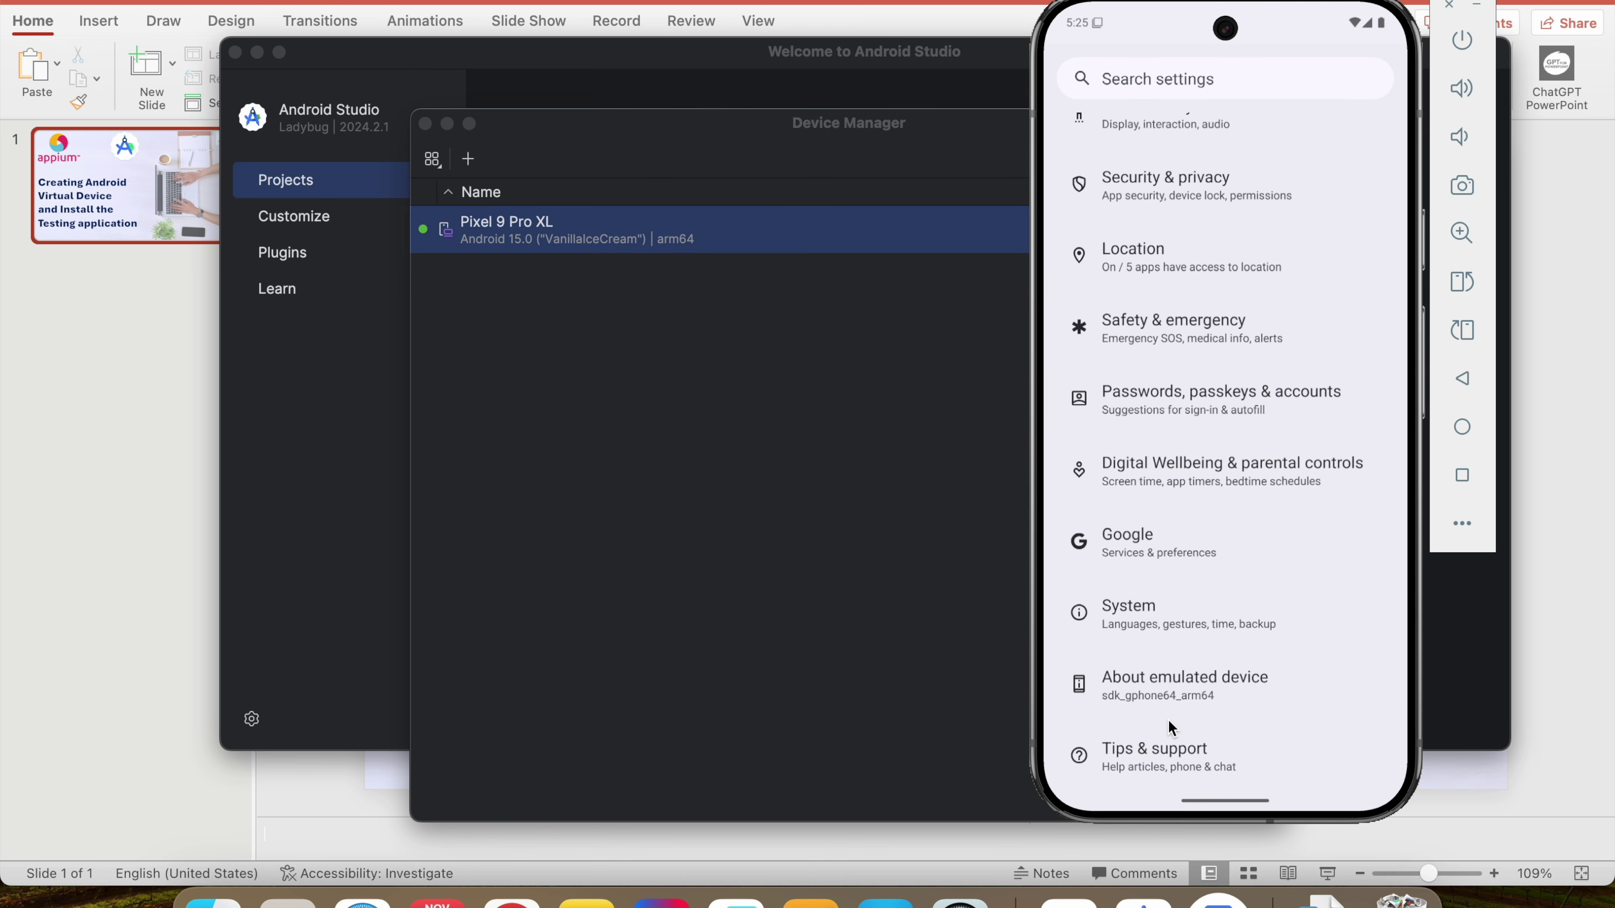
click(1174, 693)
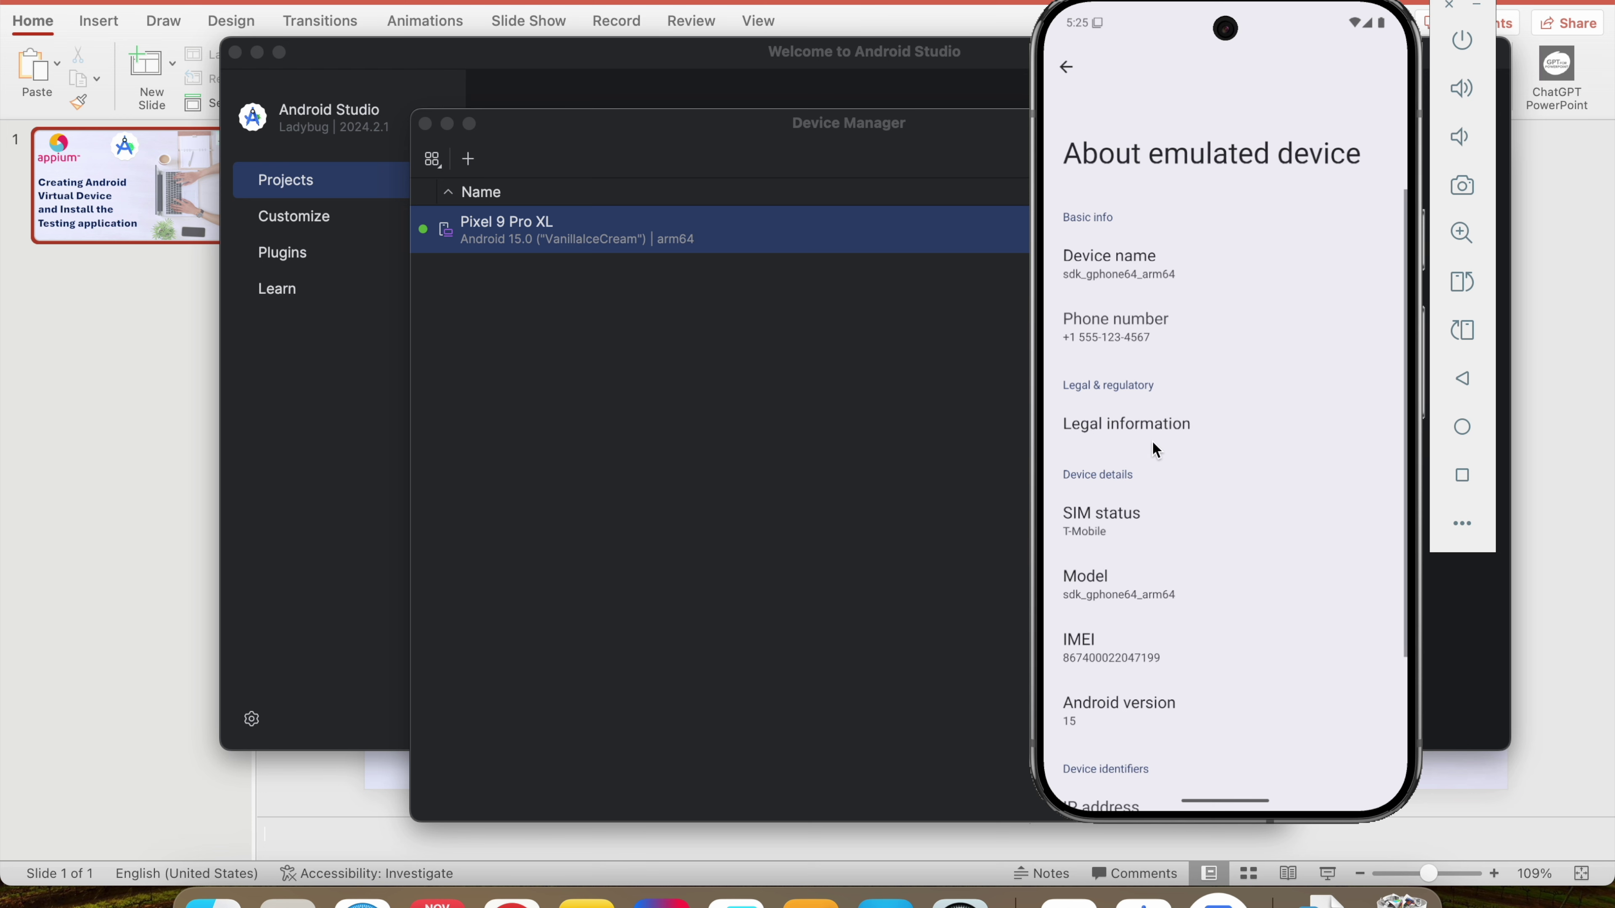
drag(1149, 633, 1181, 305)
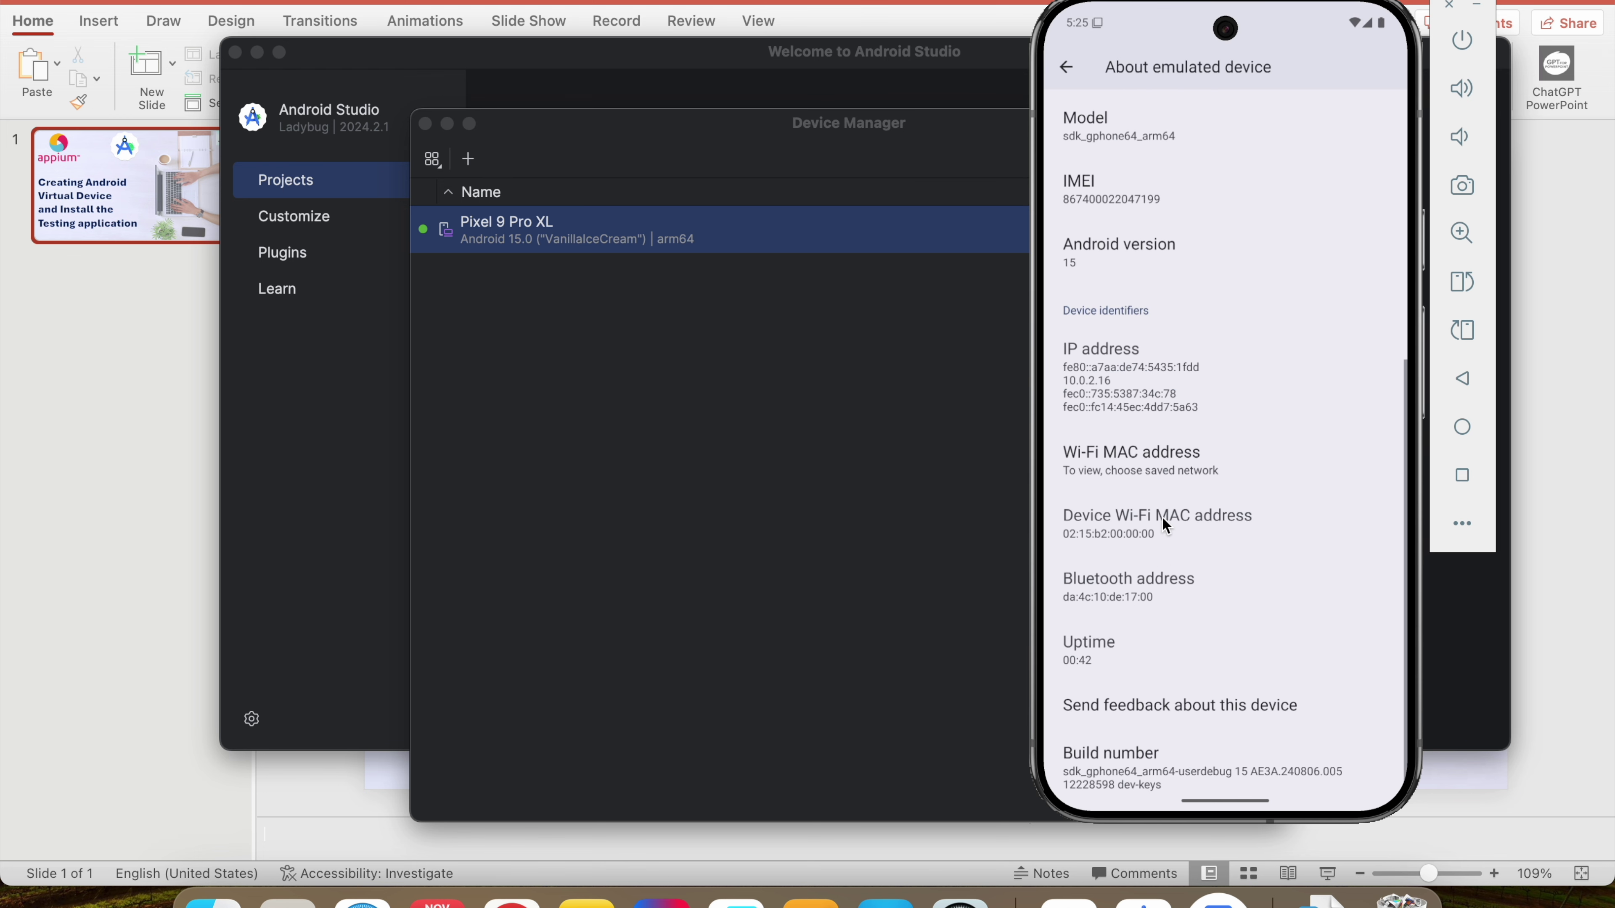
scroll(1180, 273, up, 5)
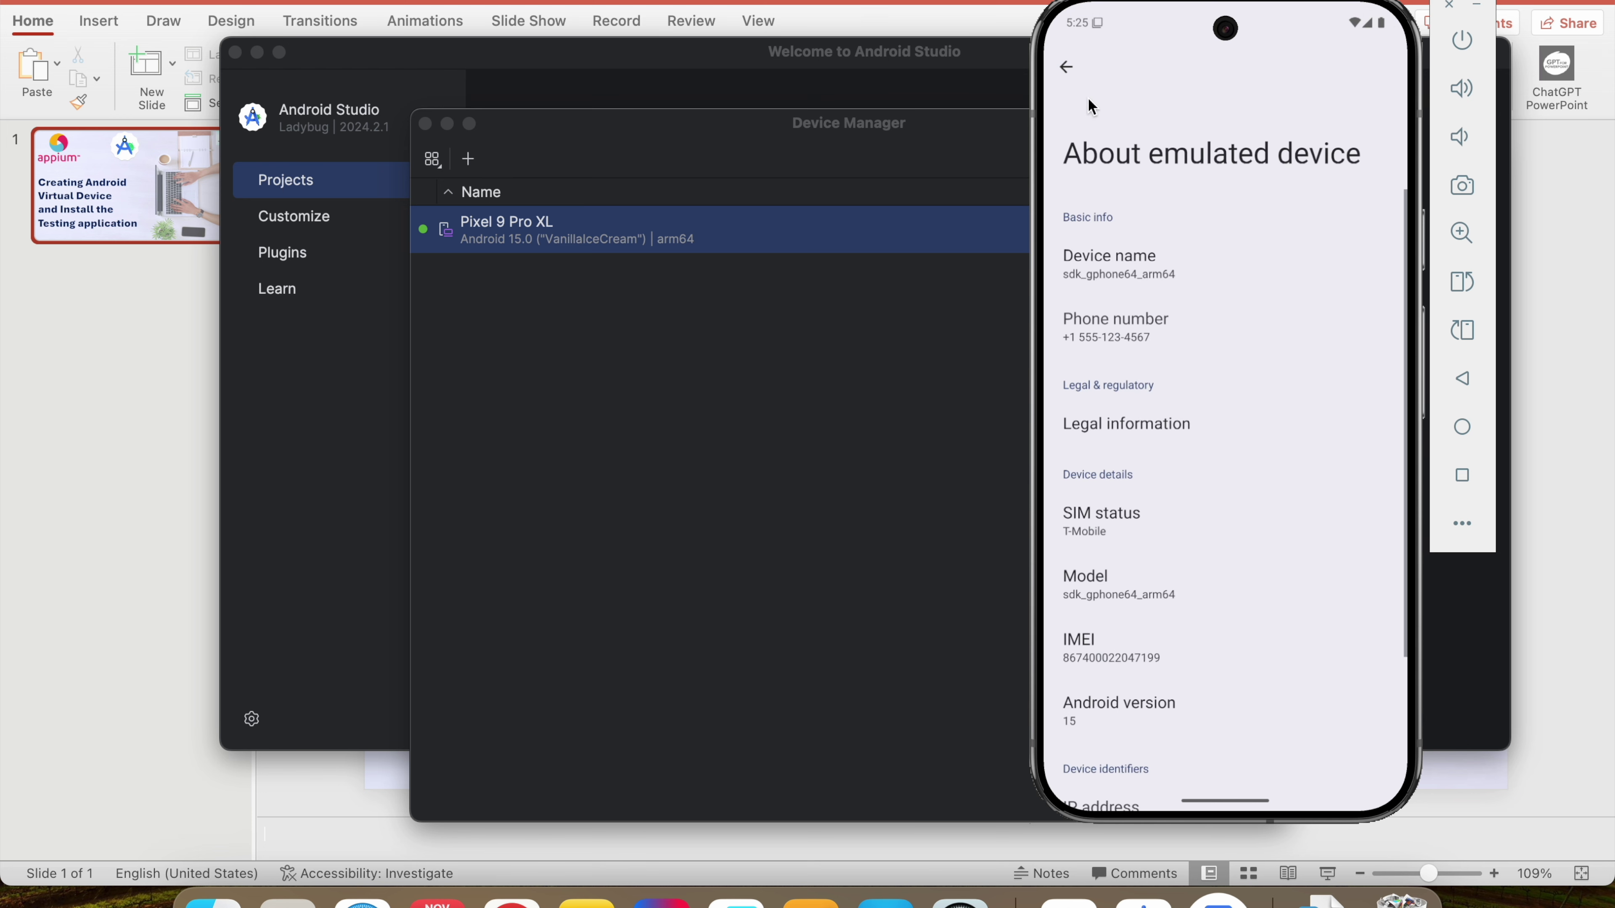
click(1067, 67)
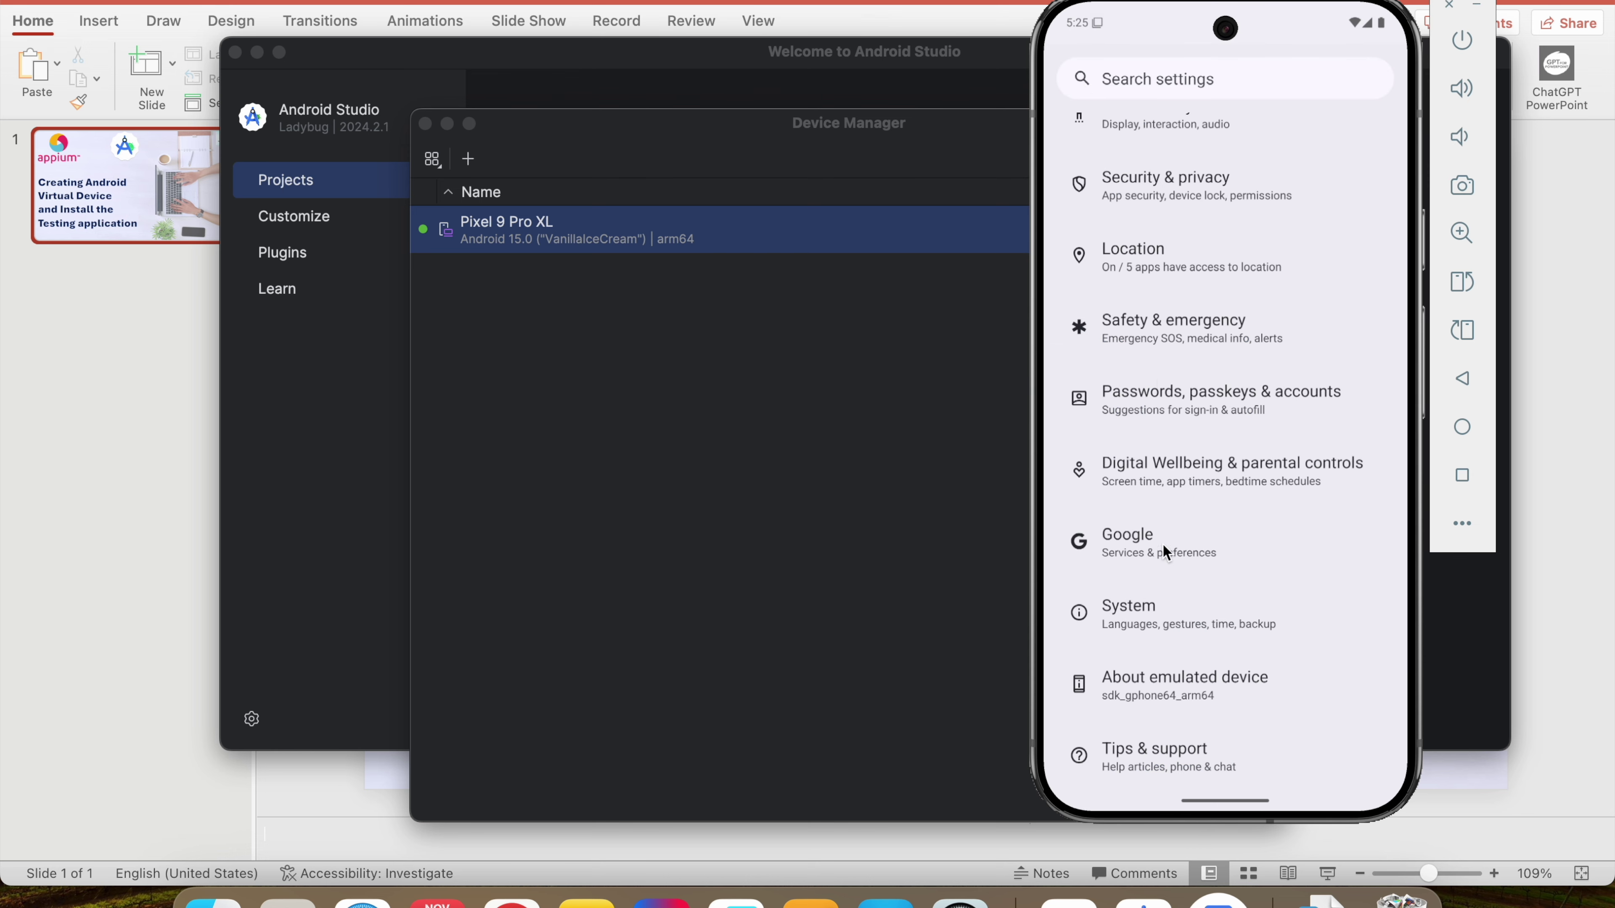
scroll(1164, 538, up, 10)
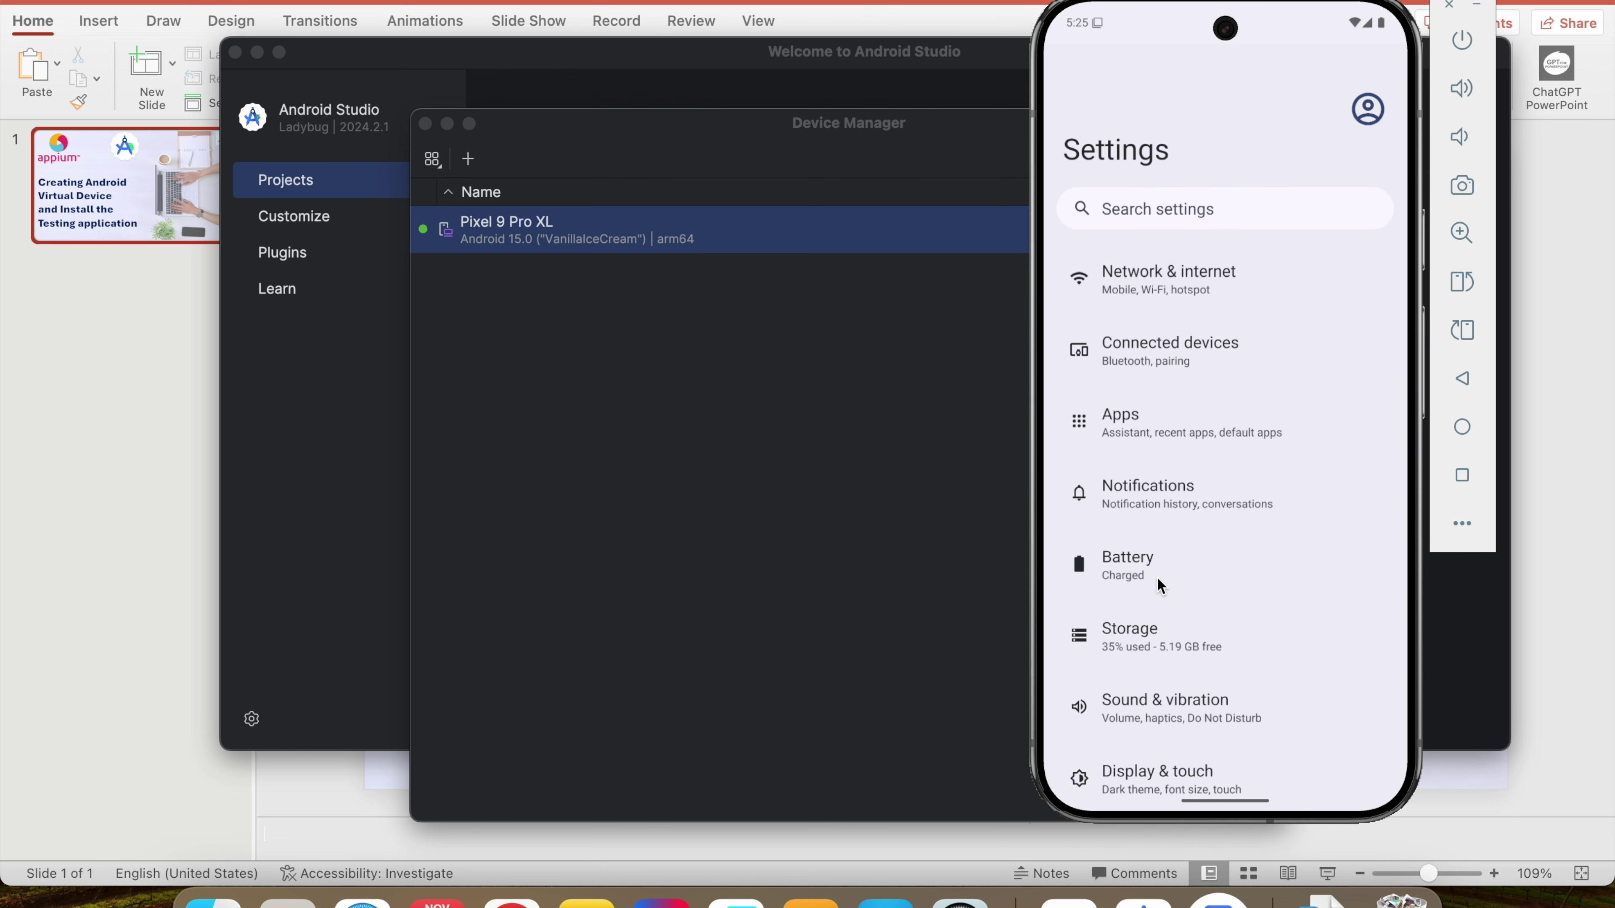
Search the virtual device's settings for "about" and return to the main settings list
click(1184, 213)
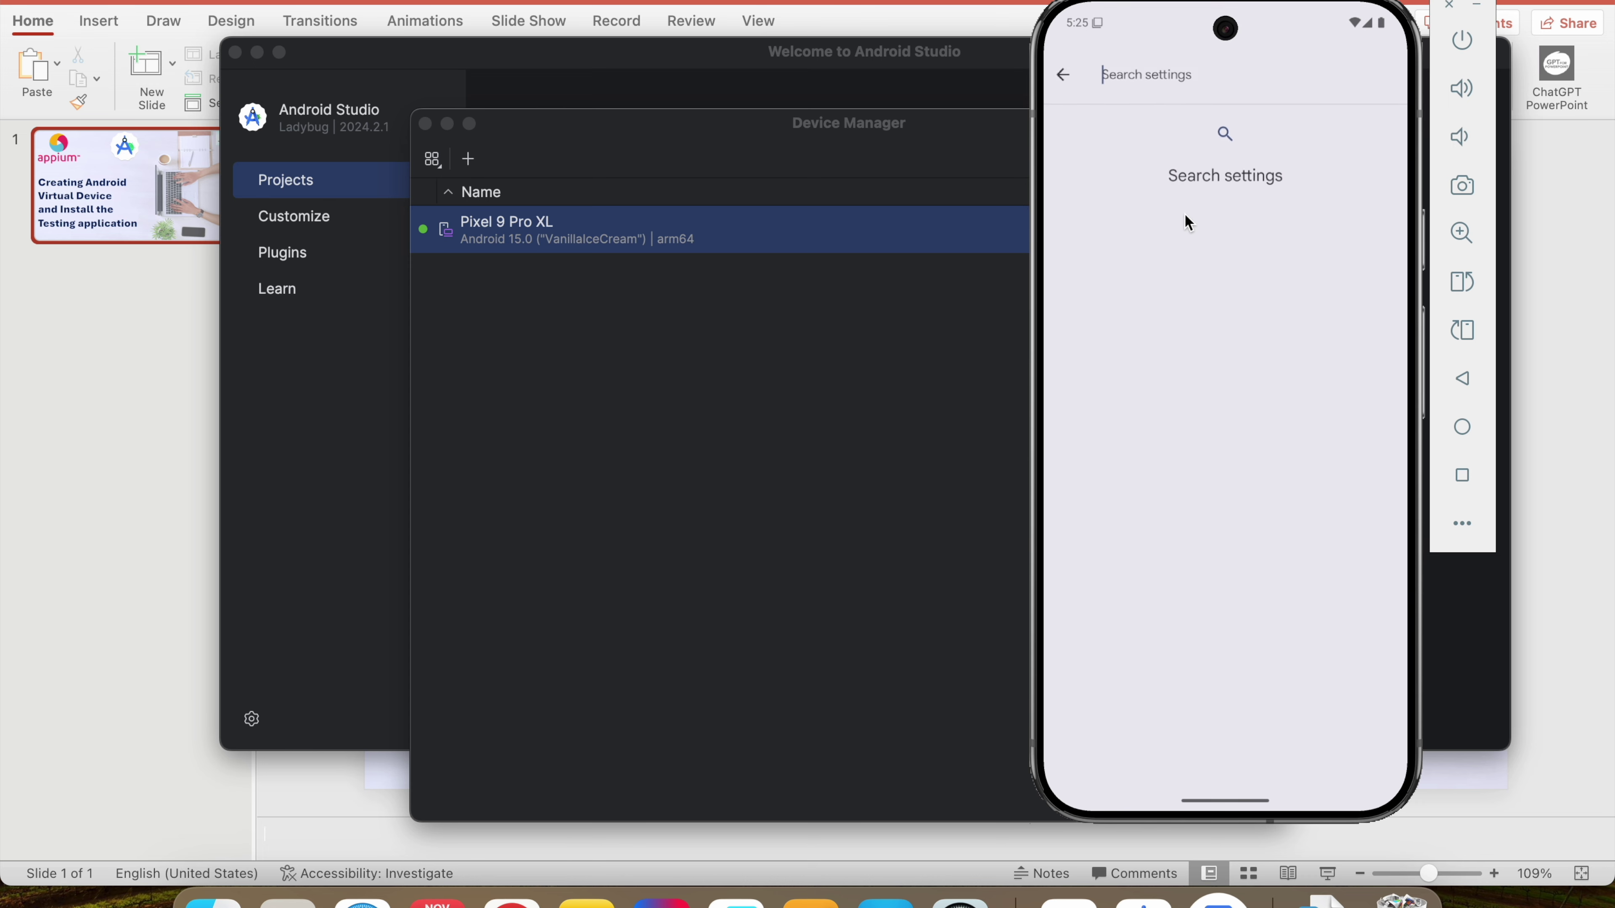
text(about)
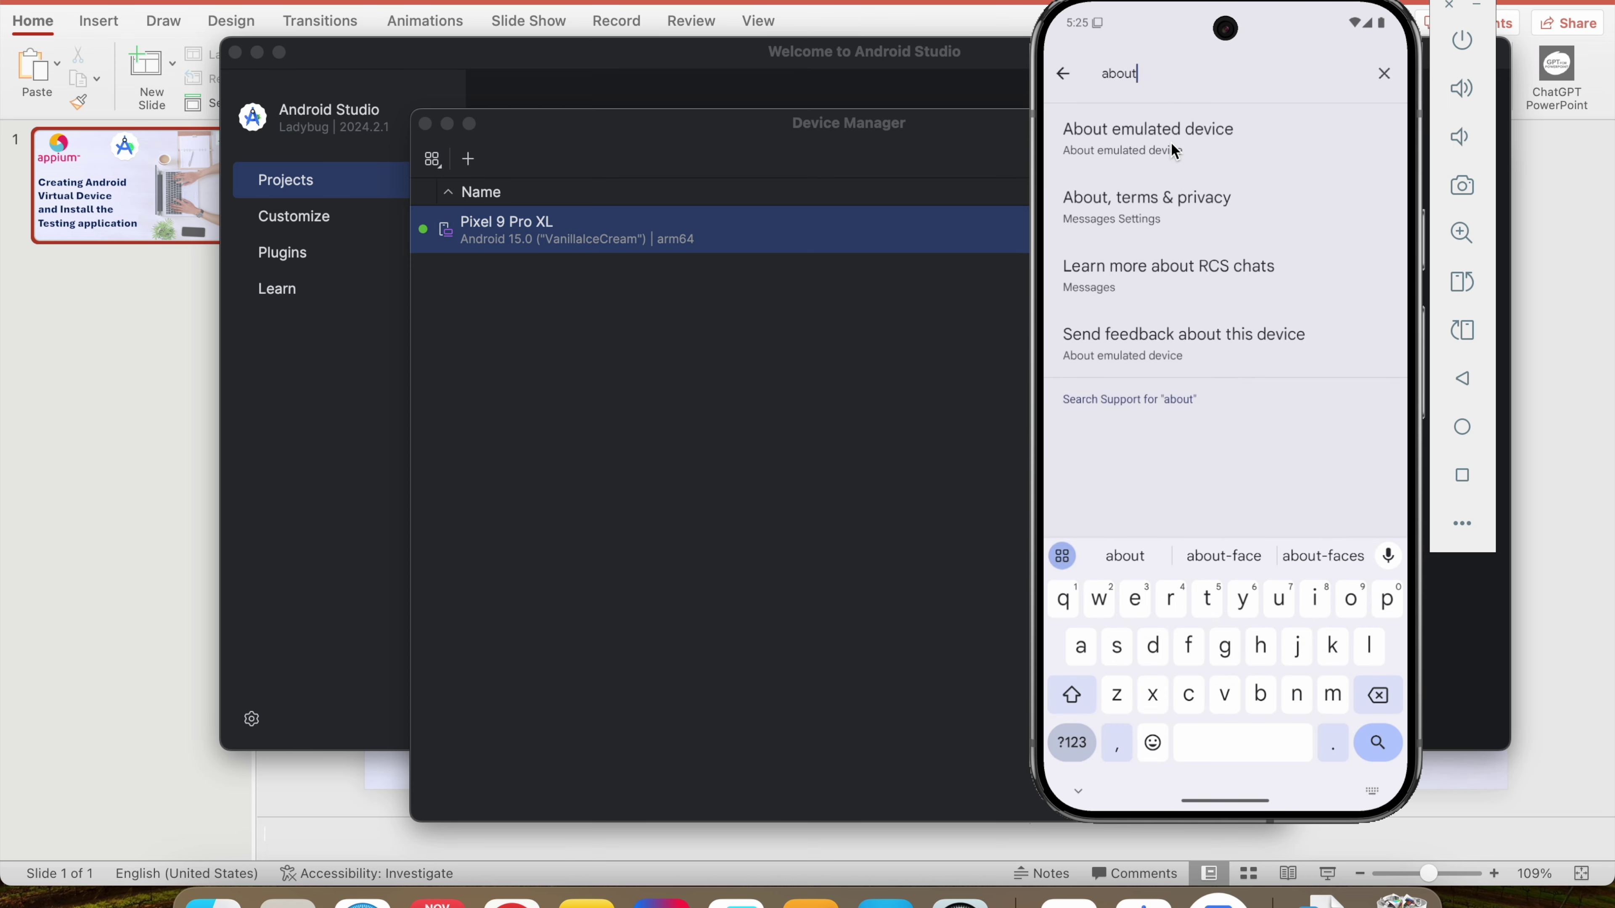
click(1062, 75)
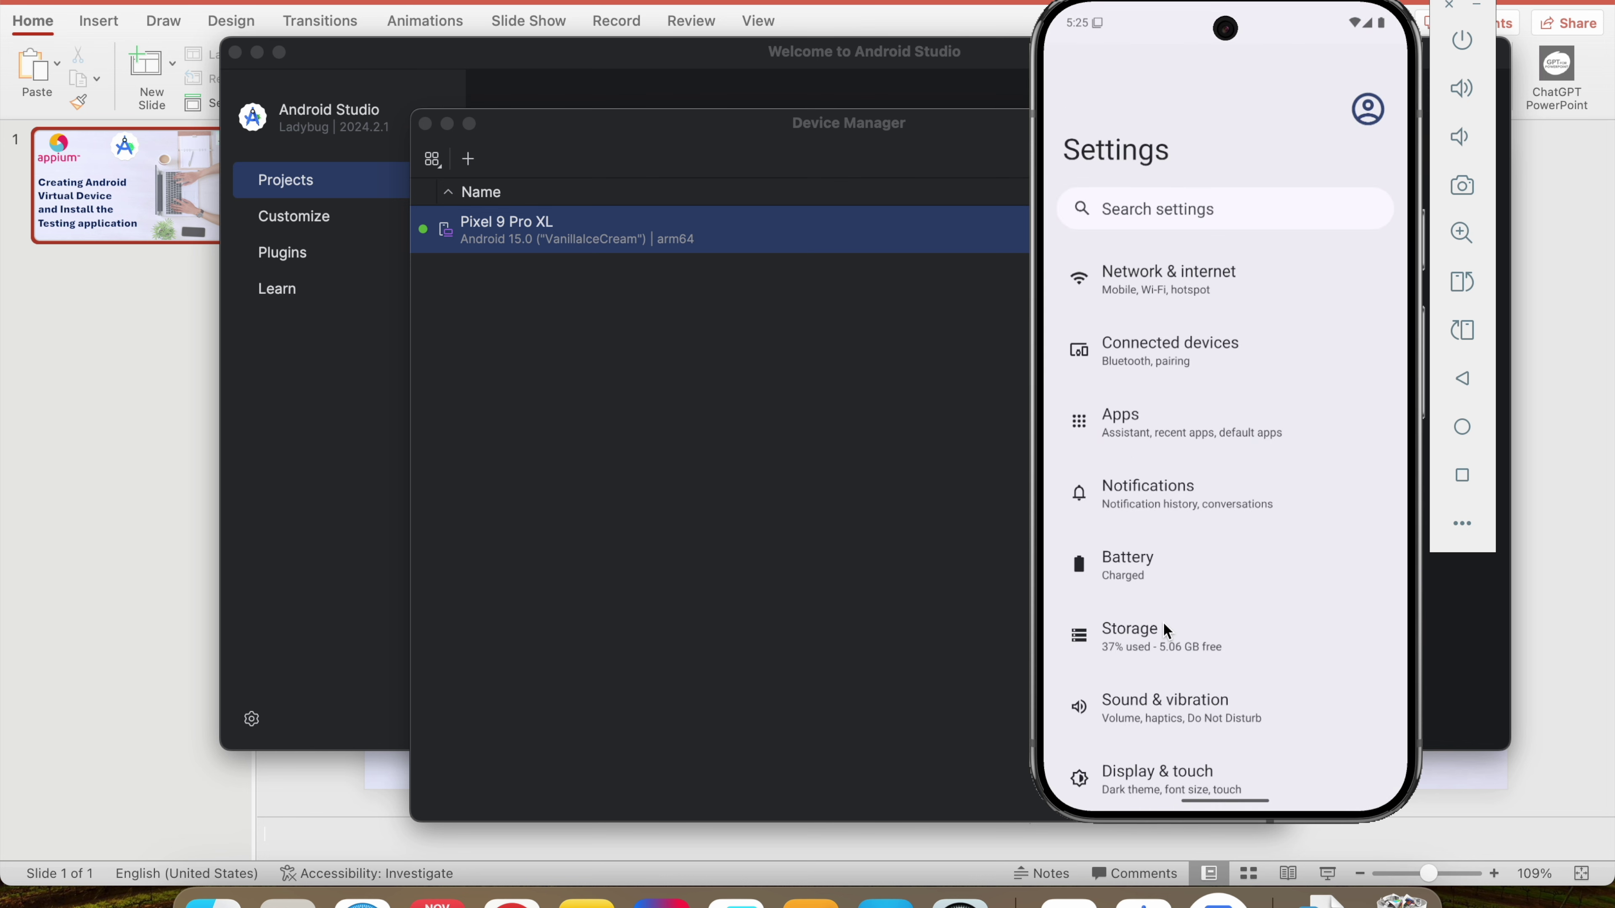
drag(1164, 624, 1164, 310)
scroll(1240, 255, up, 5)
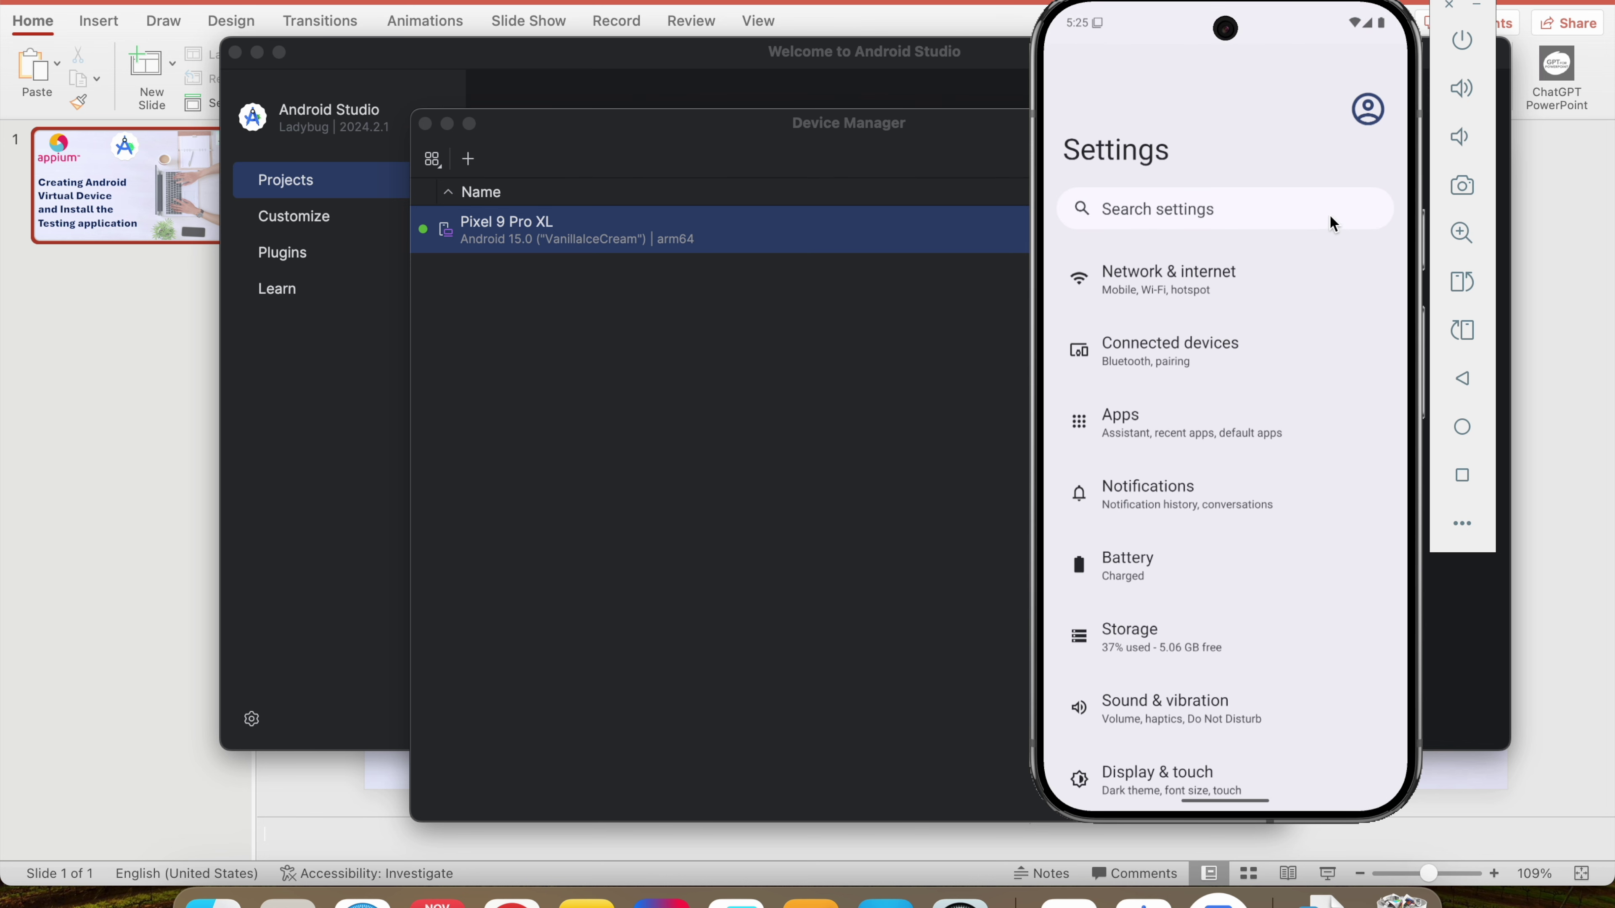
Open the Device entry under Your info, read through the emulated device's details, and return to the main settings list
click(1365, 109)
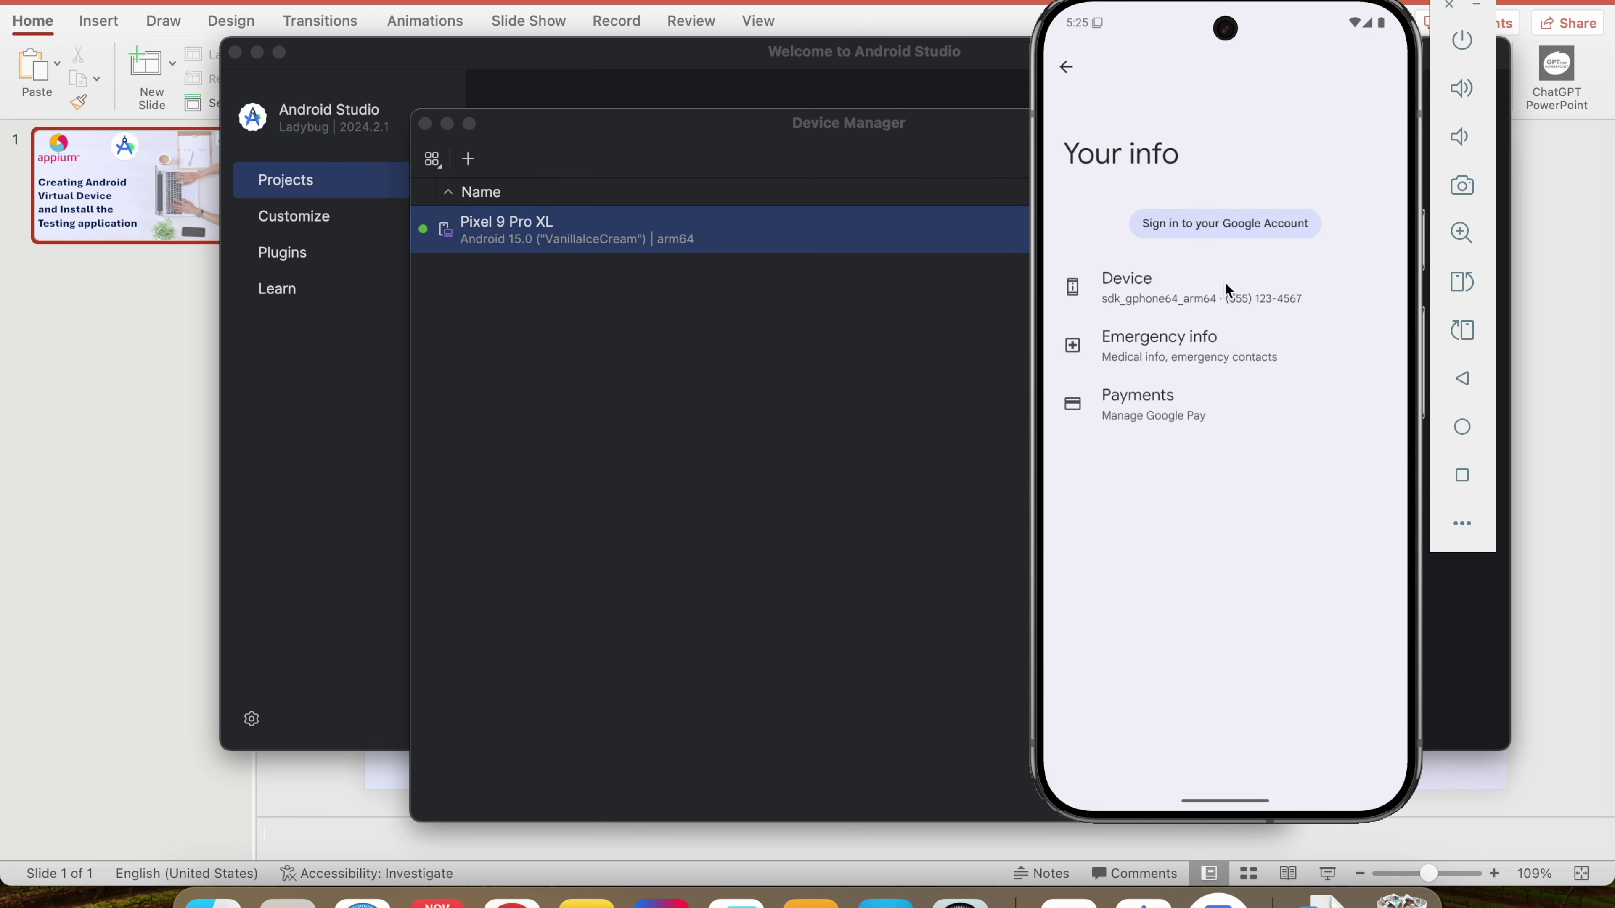
click(1212, 296)
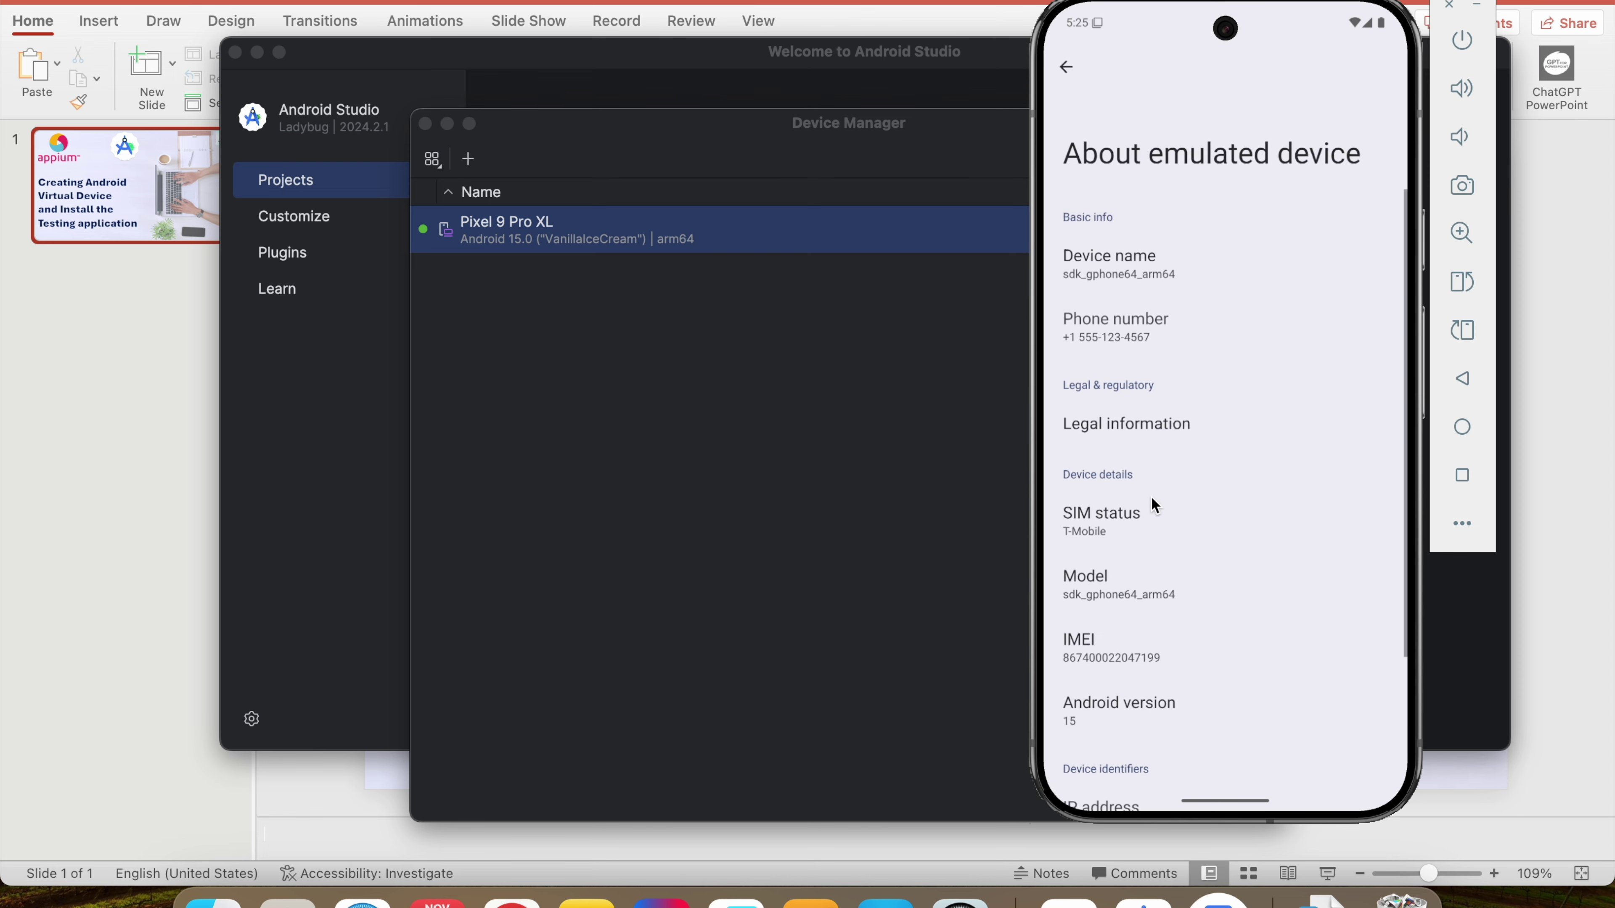
scroll(1151, 494, down, 10)
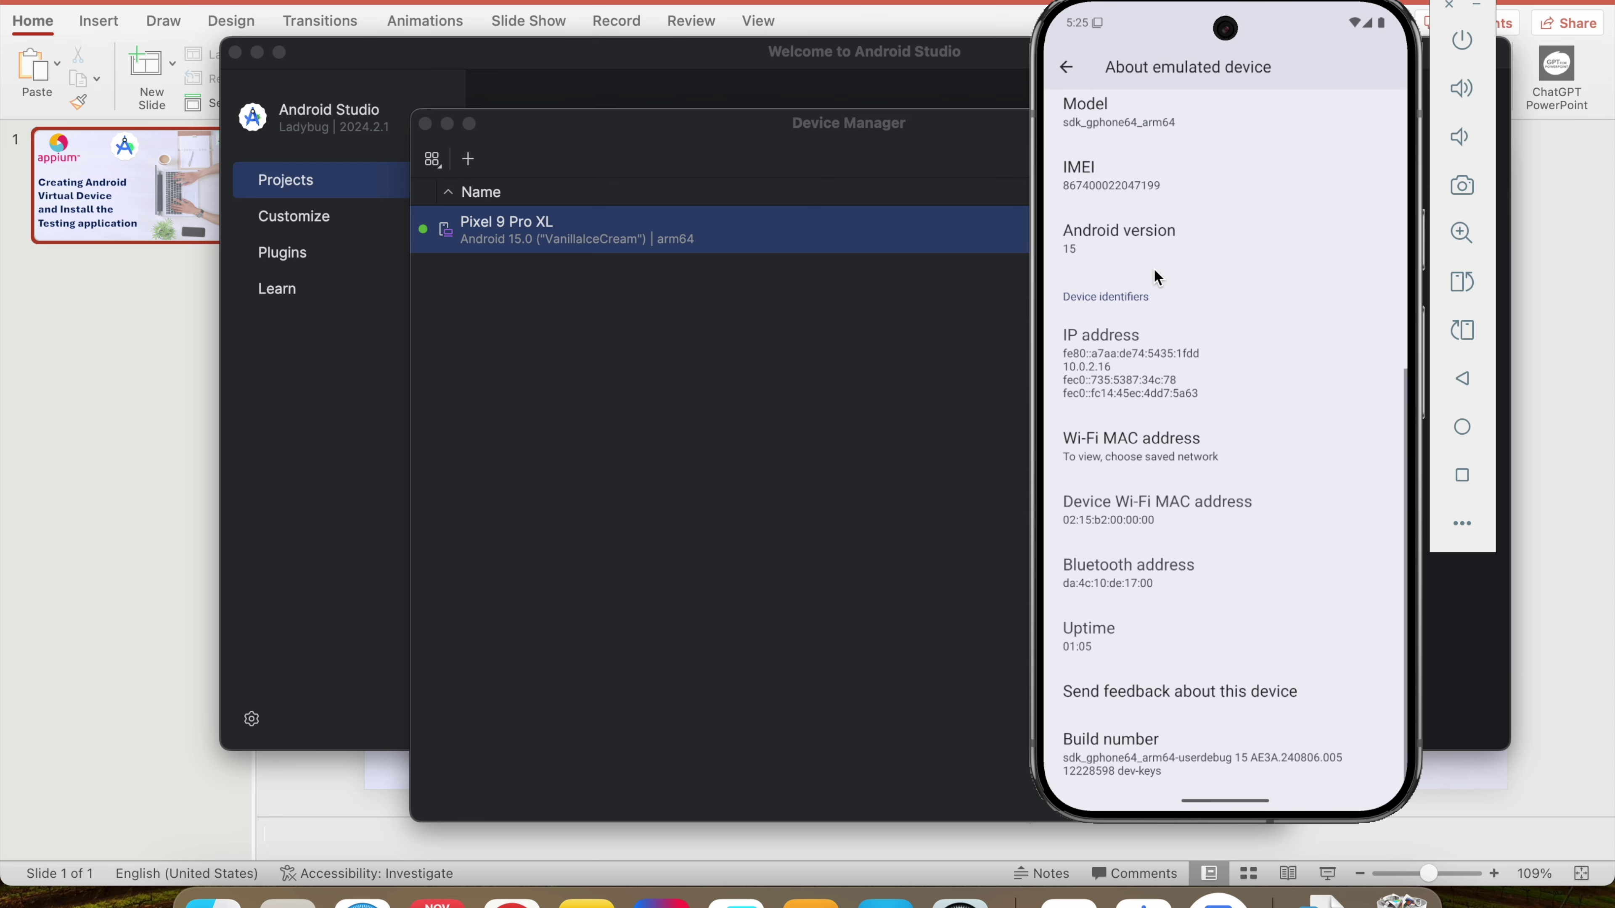
drag(1173, 360, 1171, 655)
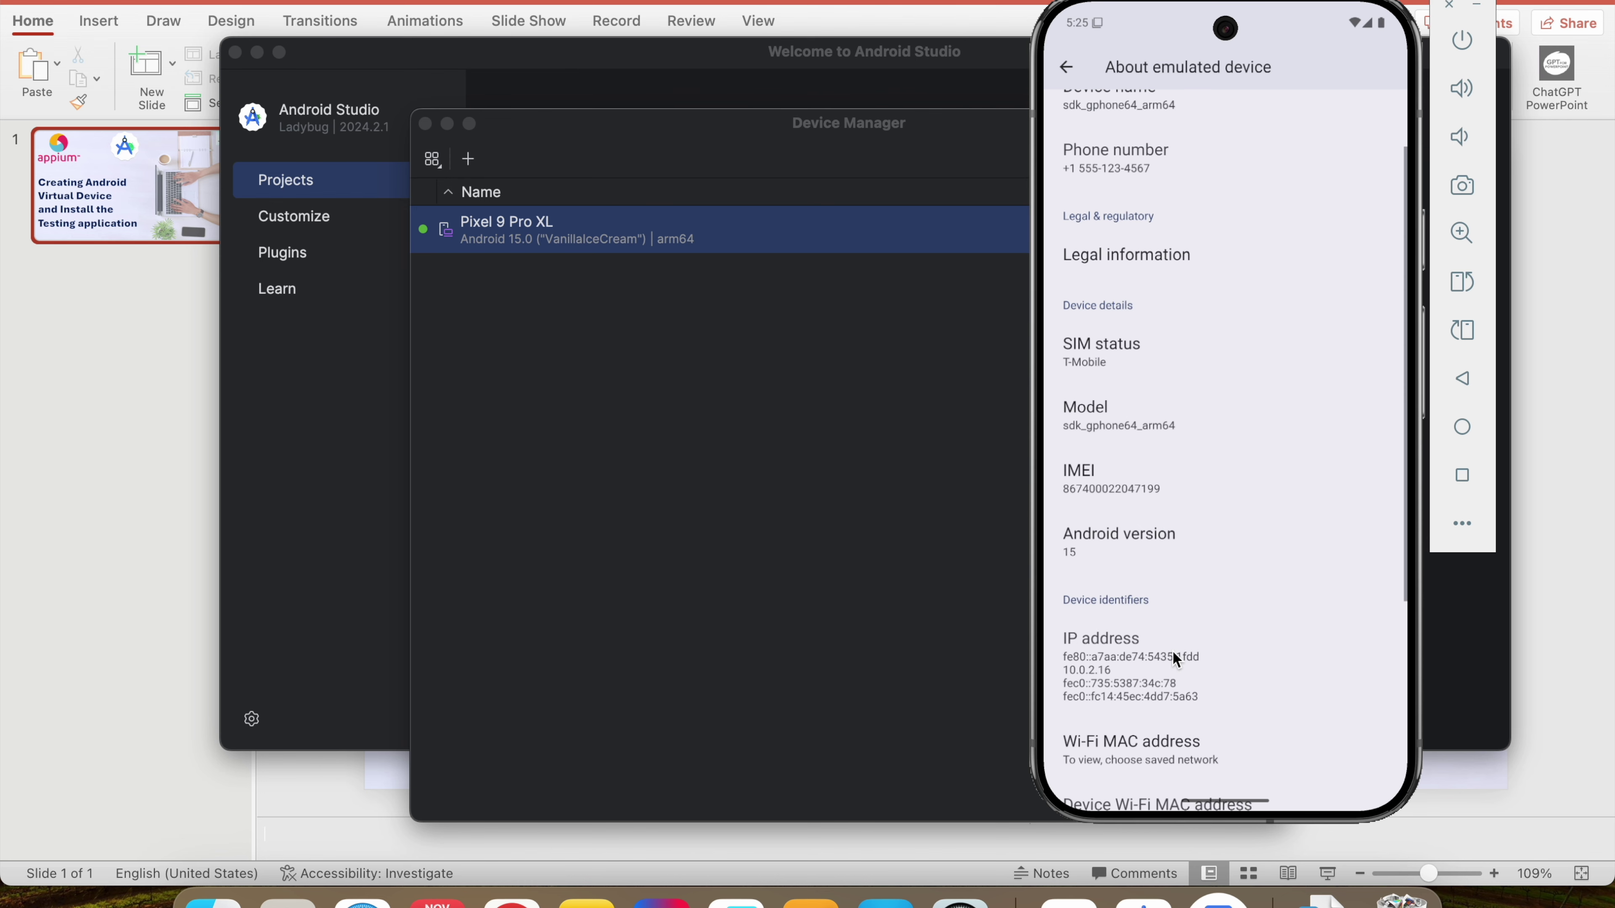
drag(1190, 364, 1179, 534)
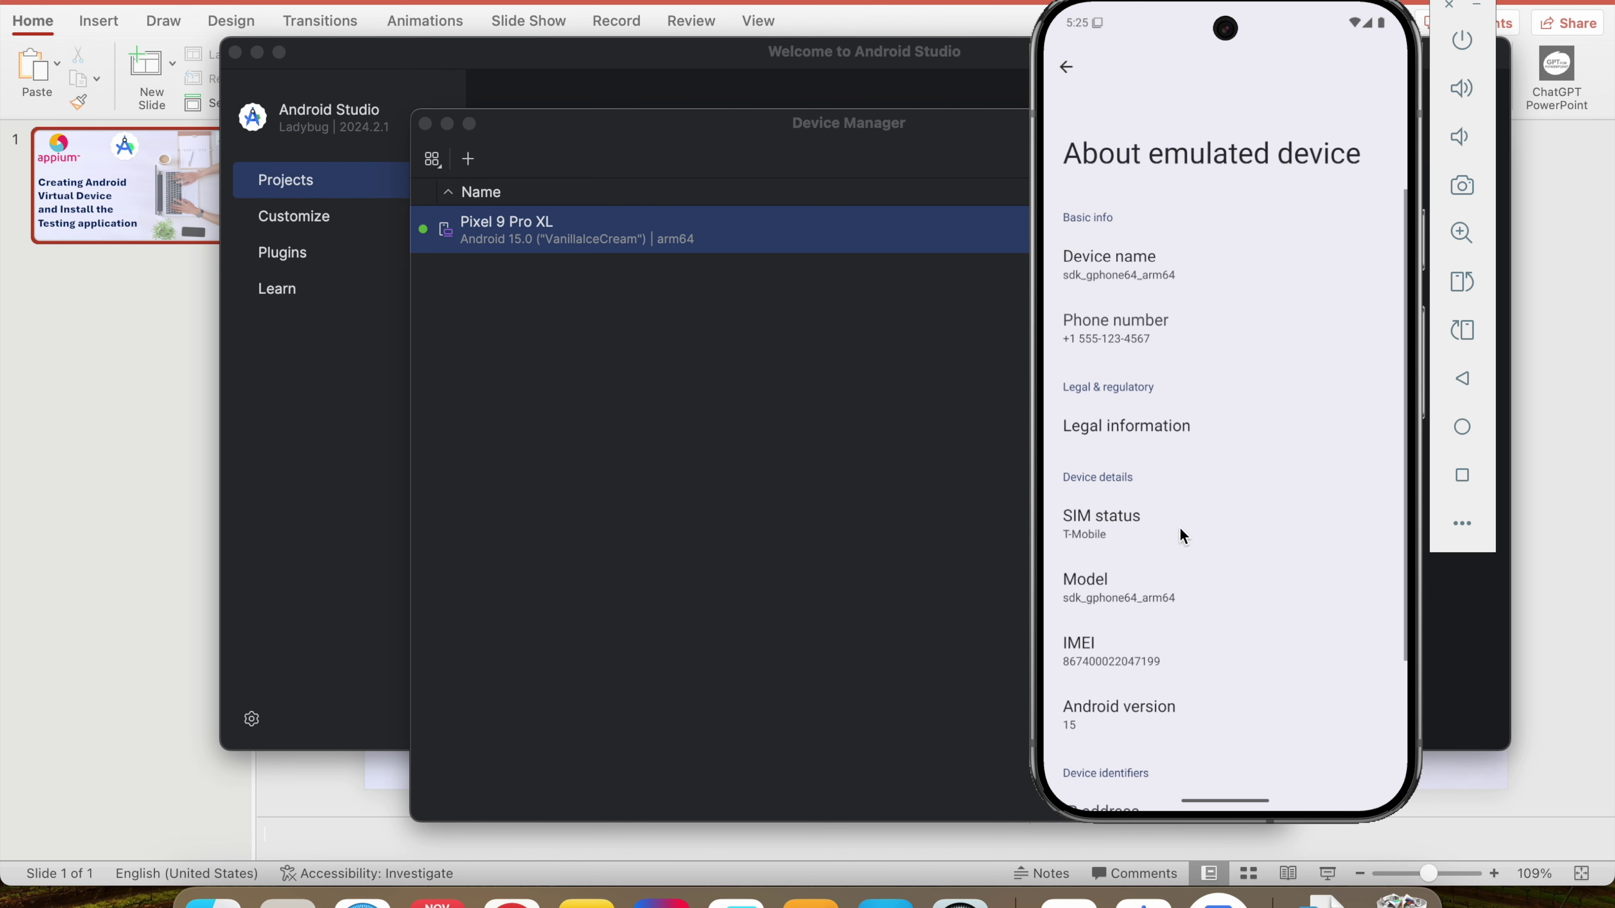
click(1068, 77)
click(1069, 77)
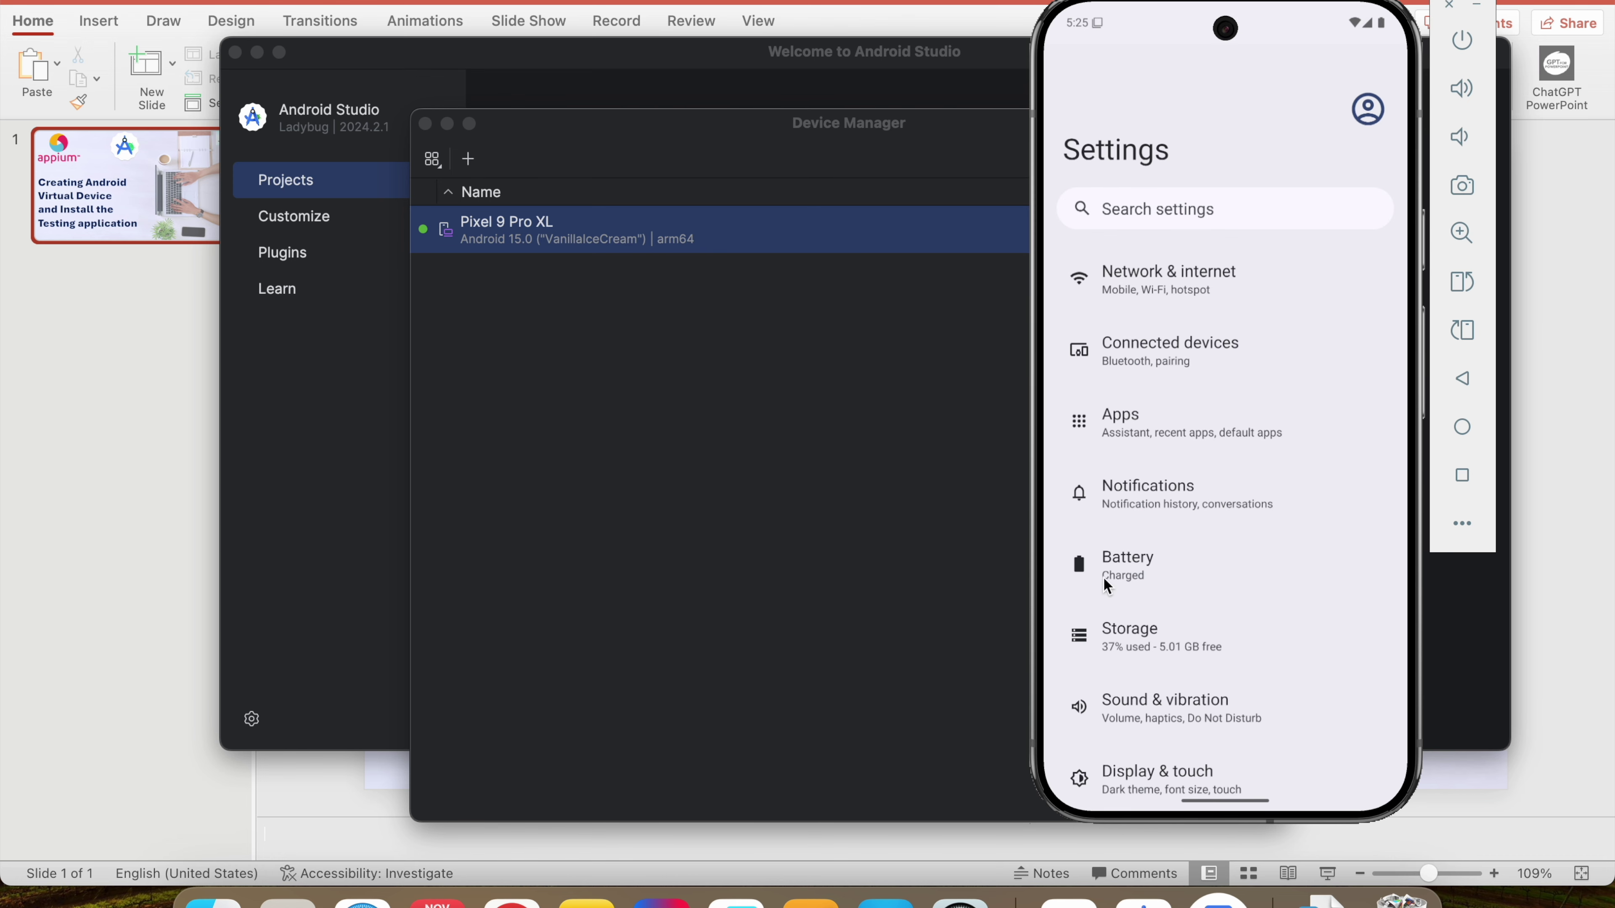
Look through the full list of settings categories and return to its beginning
drag(1103, 580, 1121, 169)
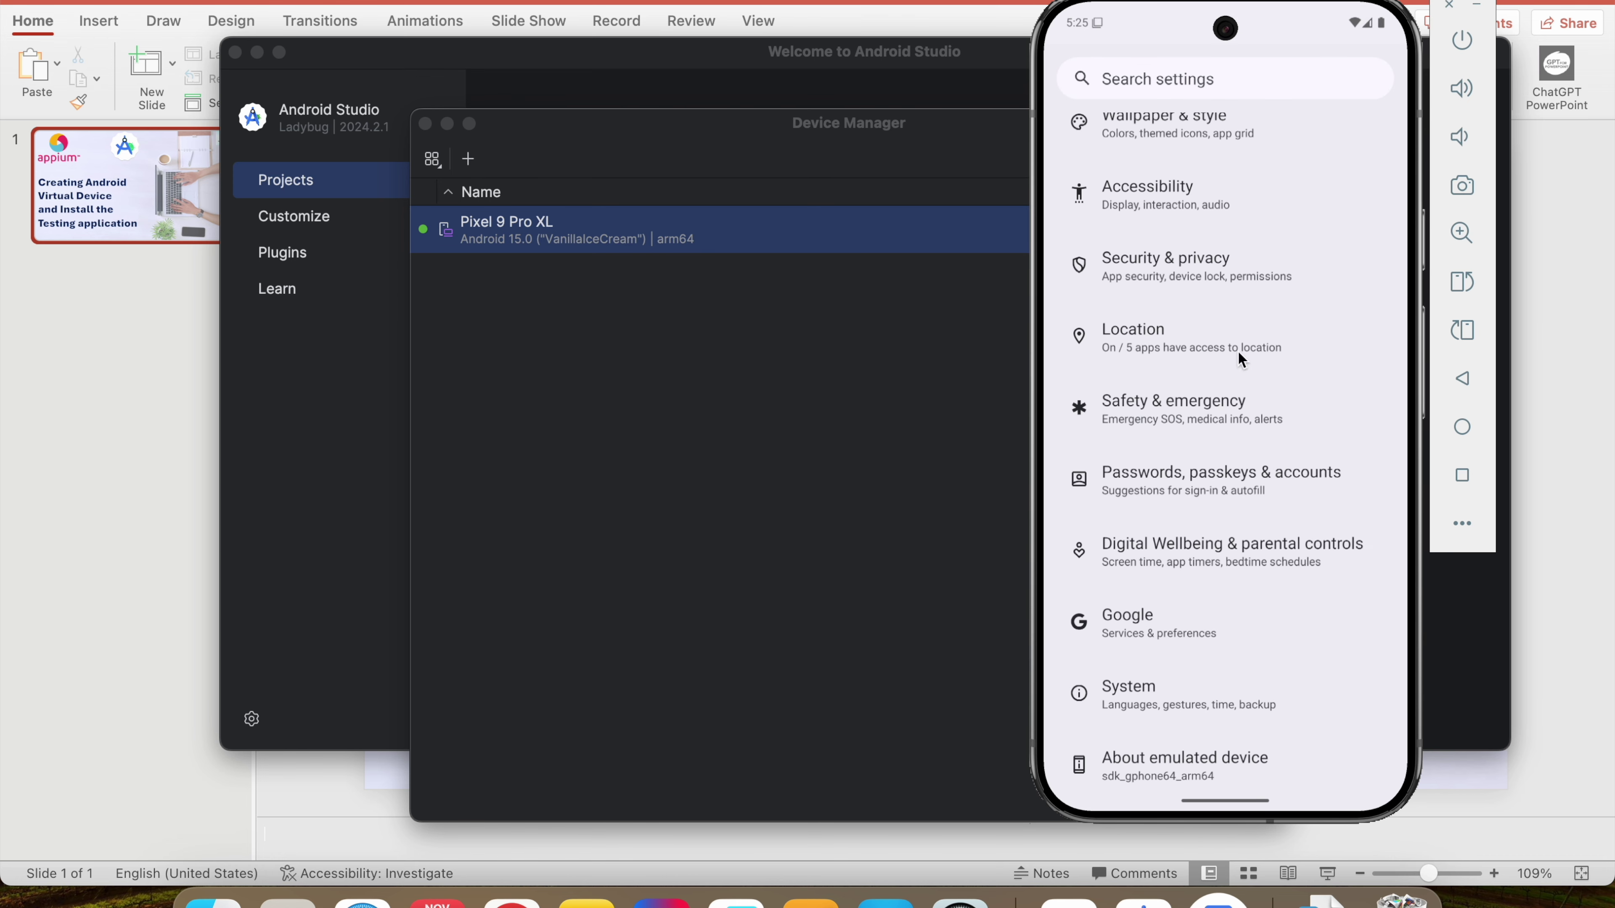
drag(1291, 667, 1269, 257)
drag(1262, 426, 1255, 594)
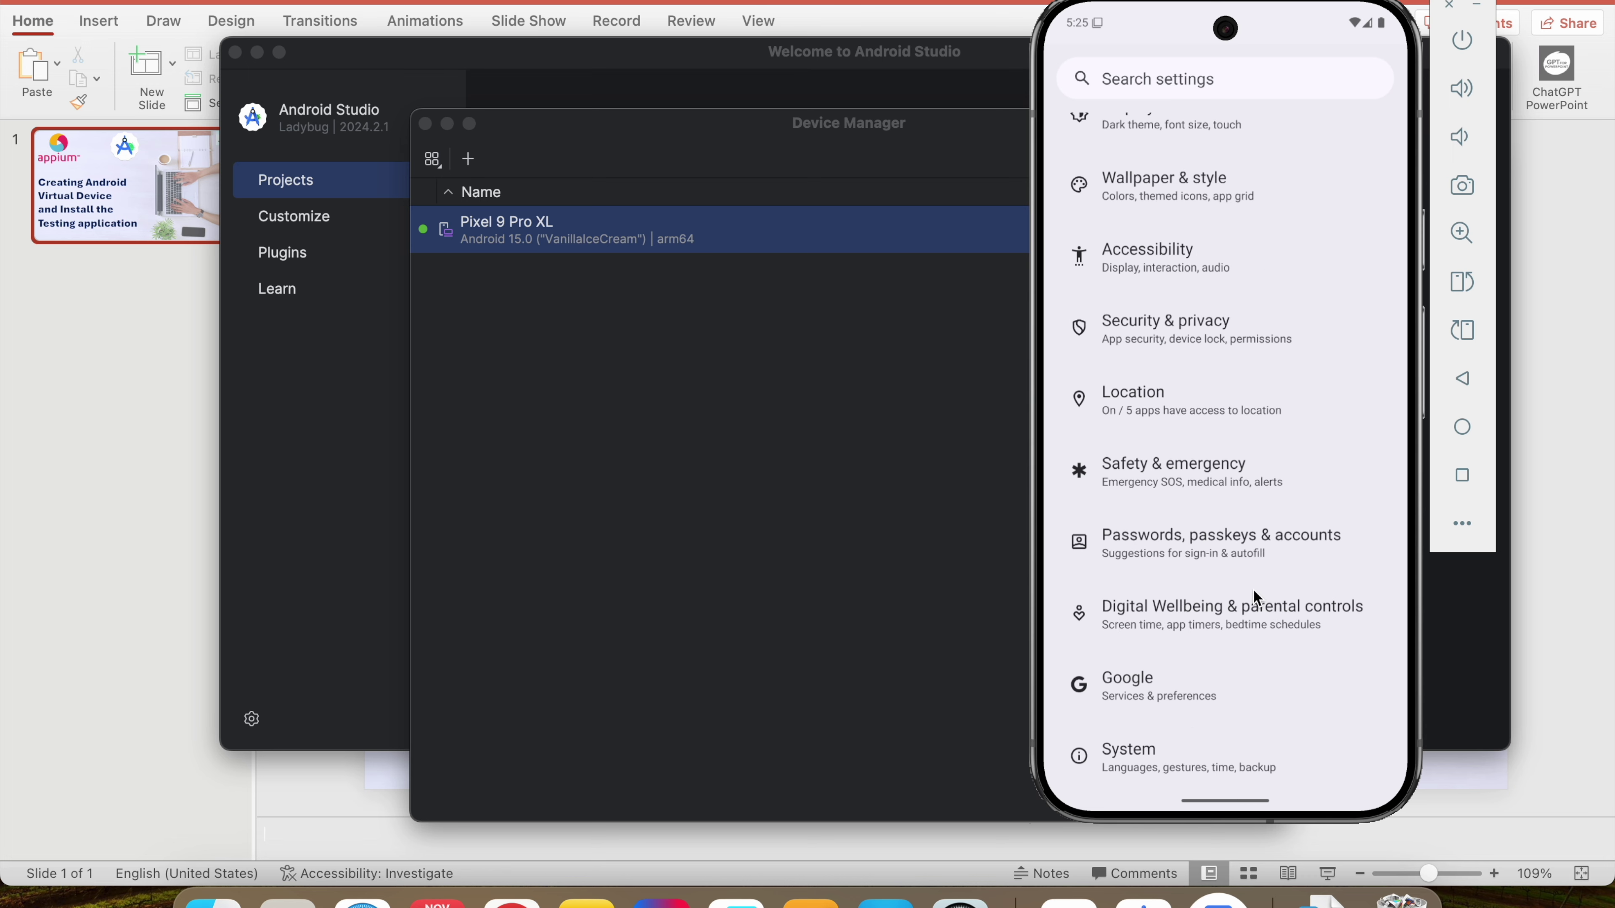
drag(1290, 201, 1297, 574)
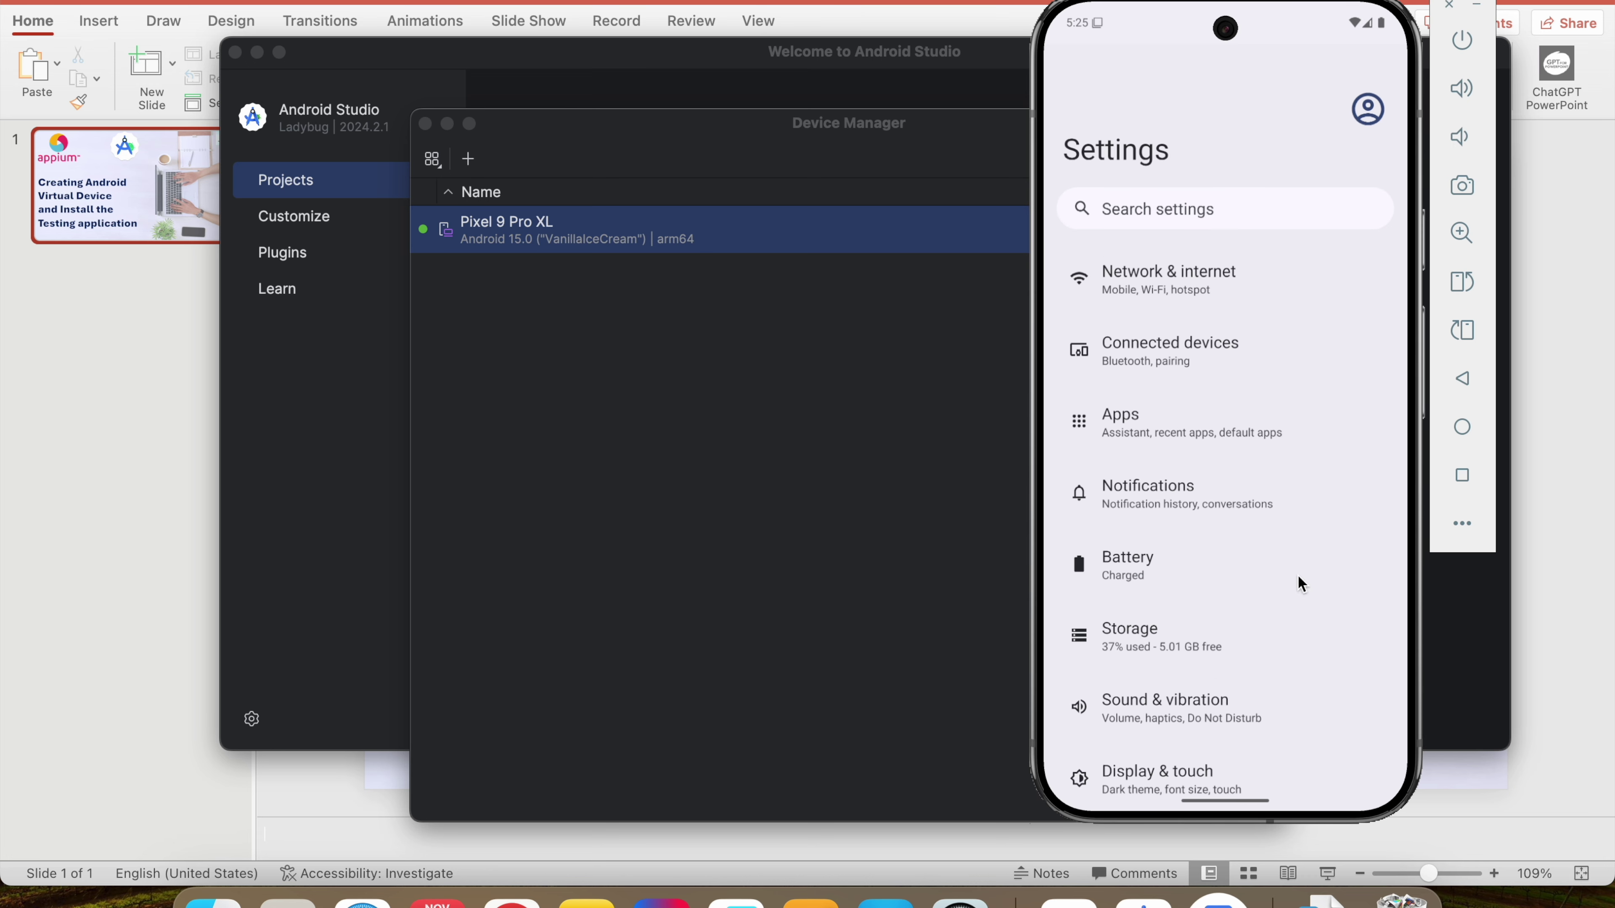
Switch the virtual device's screen off and on with its power control, and return to the home screen
click(1462, 43)
click(1461, 43)
click(1459, 426)
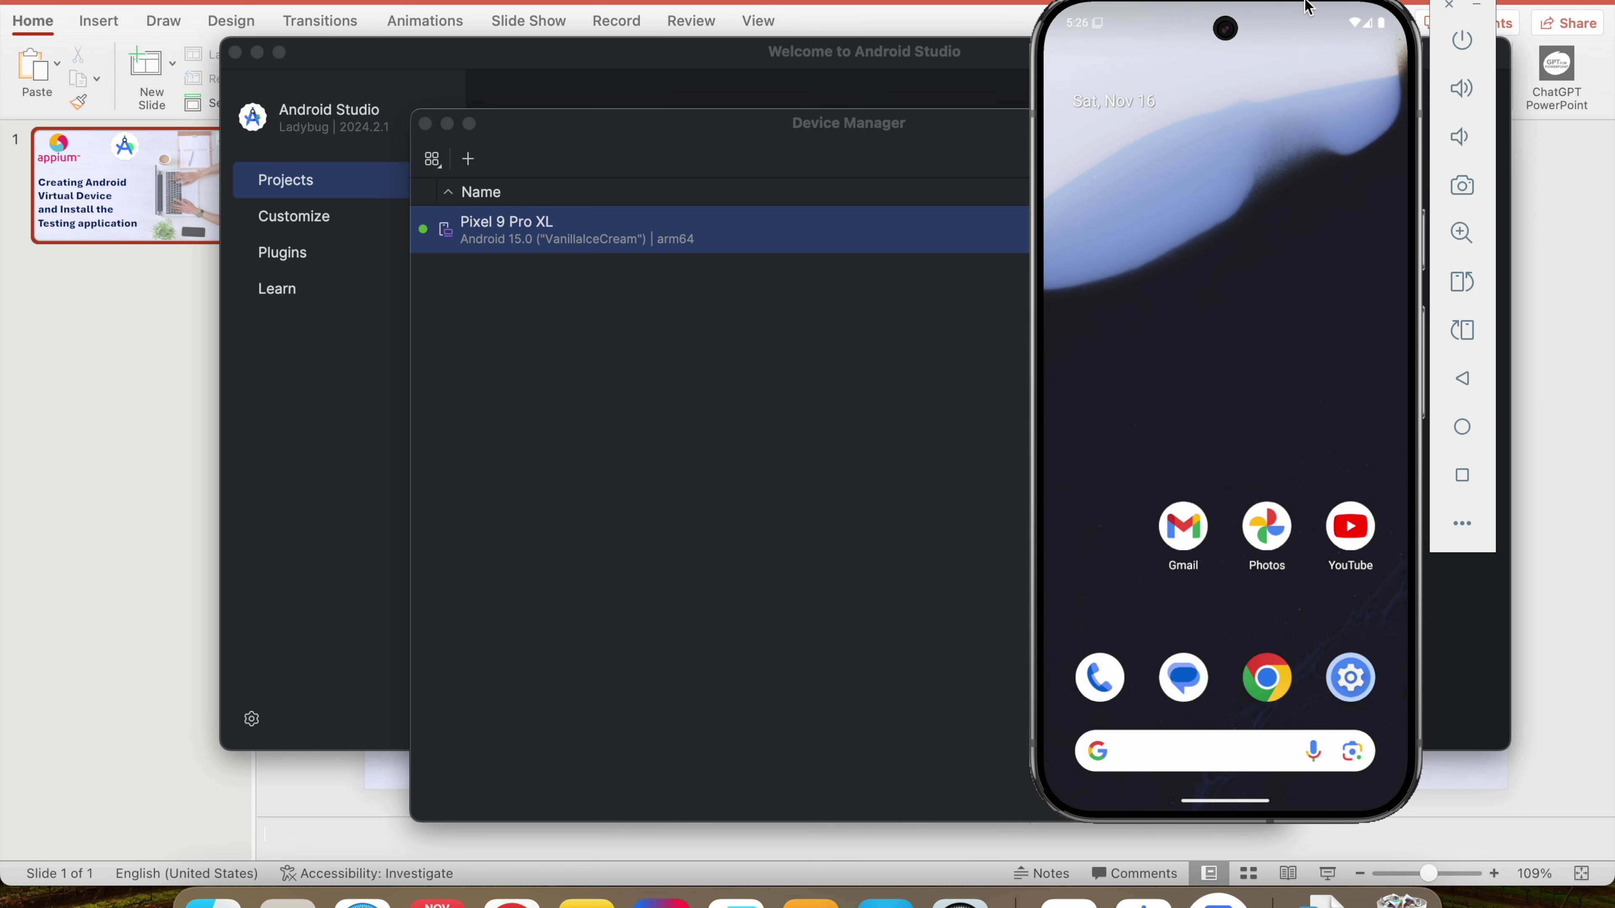
Move the emulator window closer to the centre of the desktop and try its volume up, volume down and screenshot controls
drag(1304, 12, 1052, 12)
click(1207, 89)
click(1206, 137)
click(1206, 187)
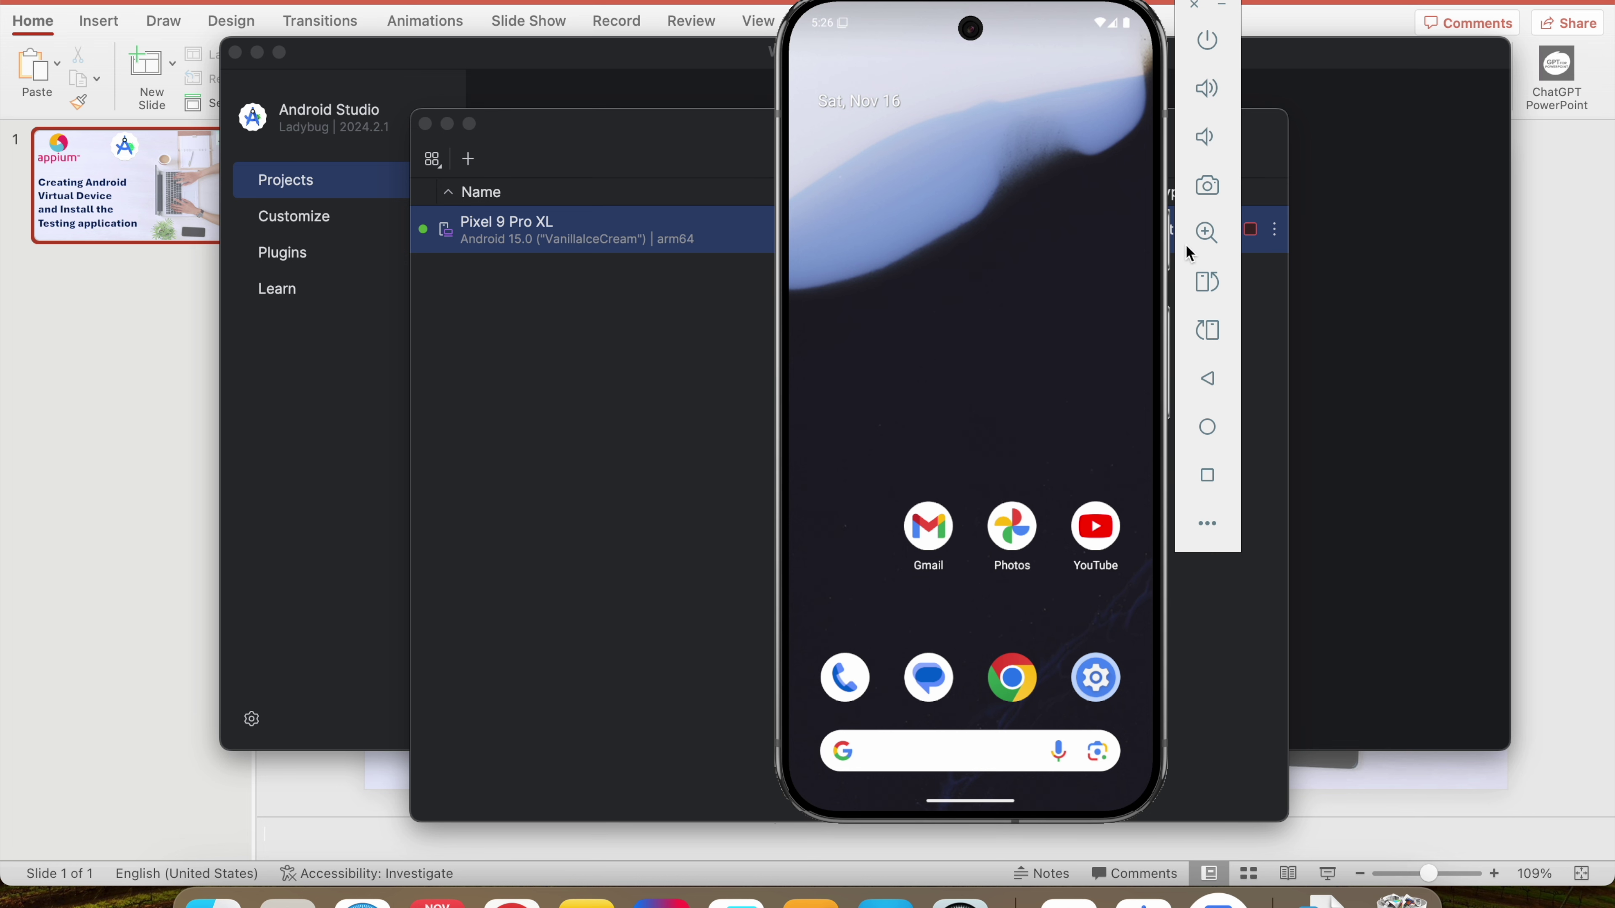
Rotate the virtual device left and back to portrait, and reposition the emulator window
click(1208, 282)
click(1425, 549)
drag(1000, 2, 1059, 4)
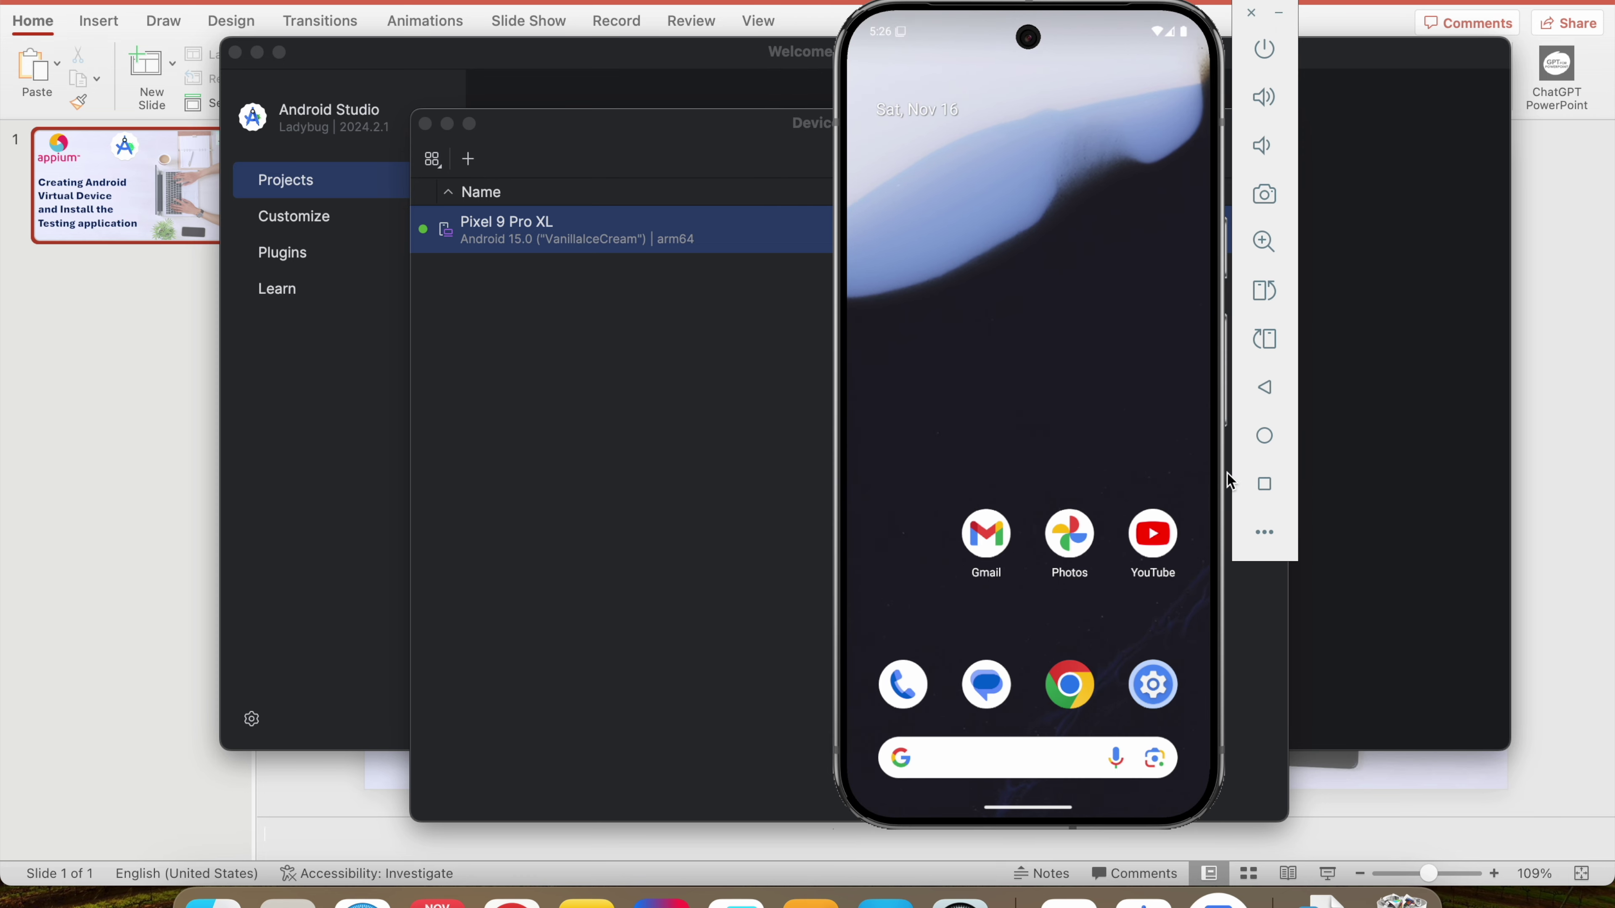
Try the virtual device's back control and open the emulator's extended controls at the Displays page
scroll(1084, 113, down, 2)
click(1264, 387)
click(1265, 537)
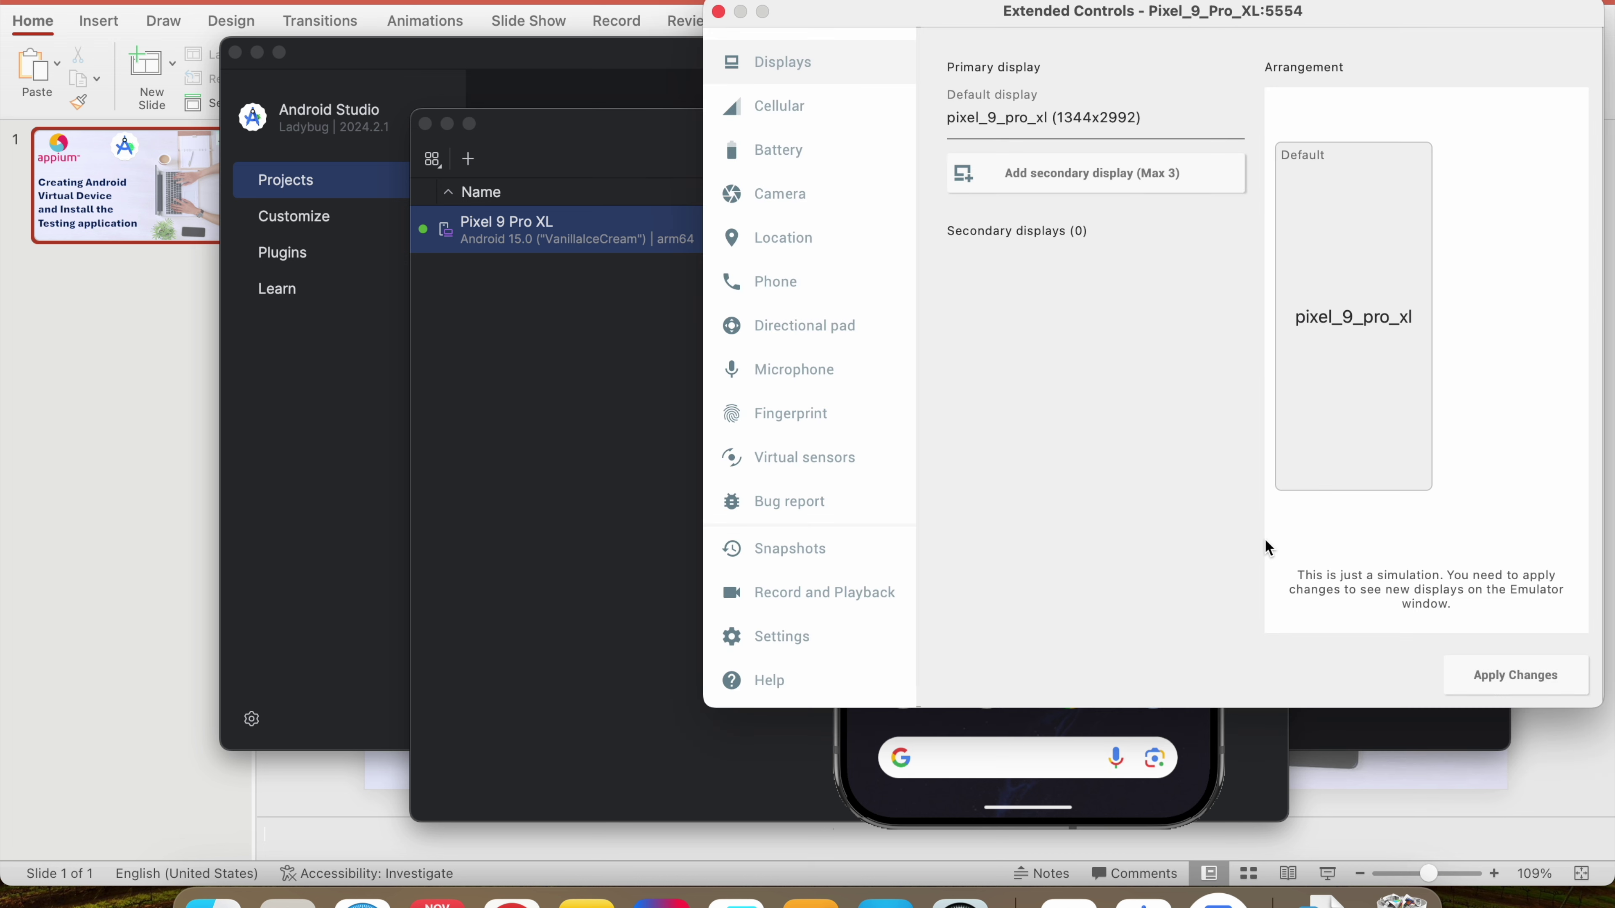